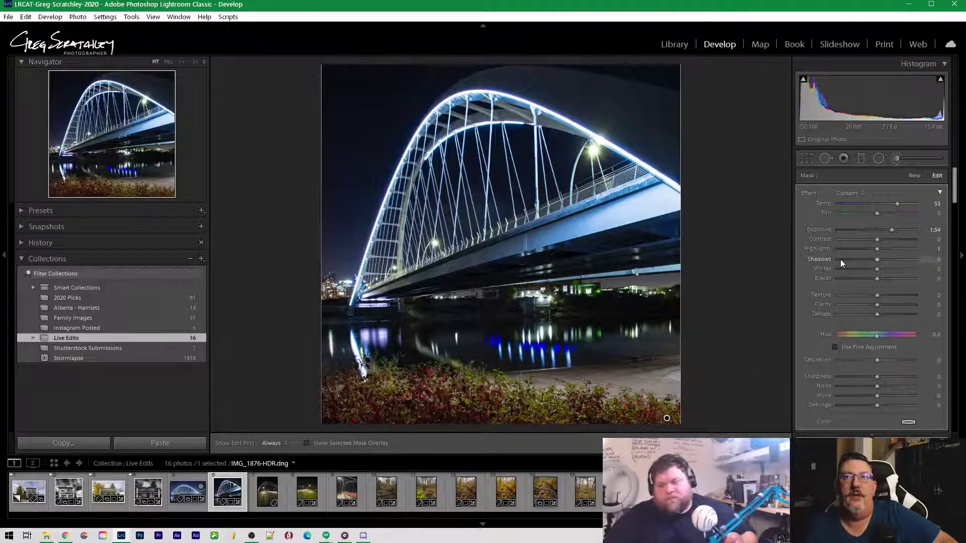
Set the foreground brush mask's Clarity to 8 and Dehaze to 50, and add the bridge photo to the 2020 Picks collection
{"action": "mouse_move", "coordinate": [877, 315]}
{"action": "left_mouse_down"}
{"action": "mouse_move", "coordinate": [907, 312]}
{"action": "mouse_move", "coordinate": [879, 306]}
{"action": "left_mouse_up"}
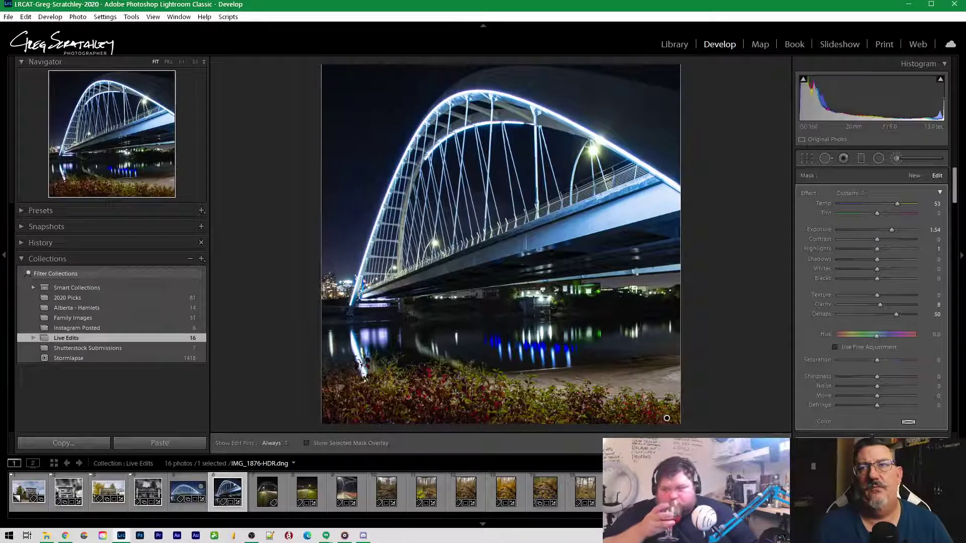
{"action": "key", "text": "k"}
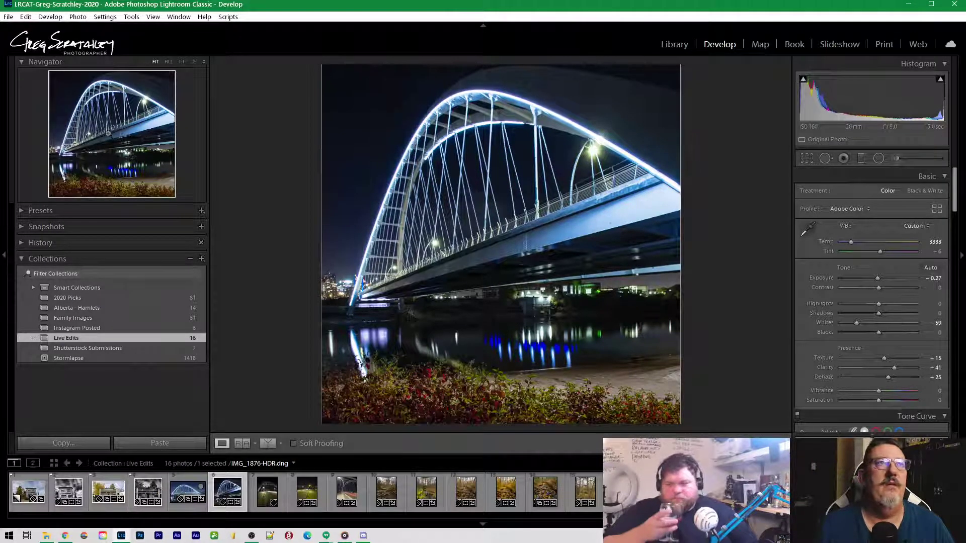
{"action": "left_click_drag", "start_coordinate": [232, 499], "coordinate": [57, 297]}
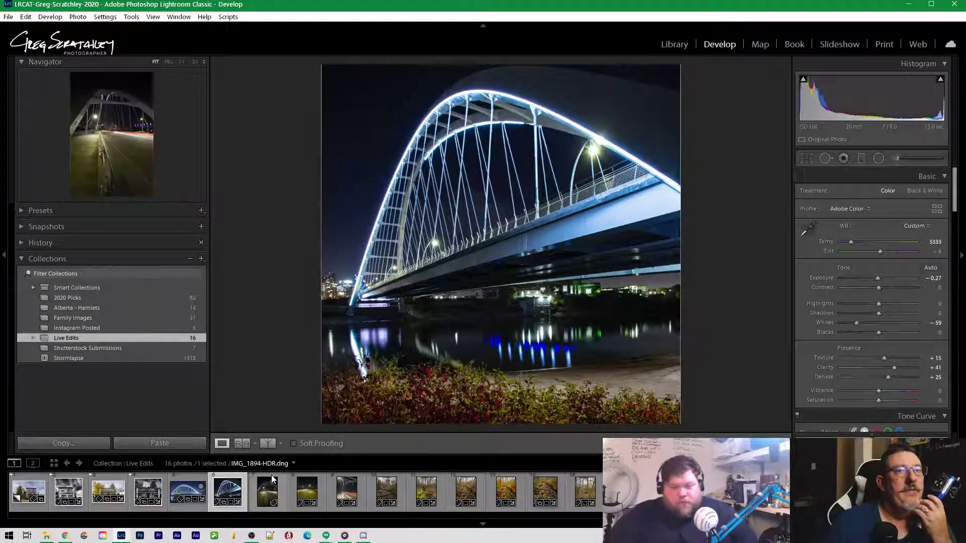
Open IMG_1894-HDR.dng for editing and set its white balance temperature to 2800 and Exposure to +1.47
{"action": "left_click", "coordinate": [265, 499]}
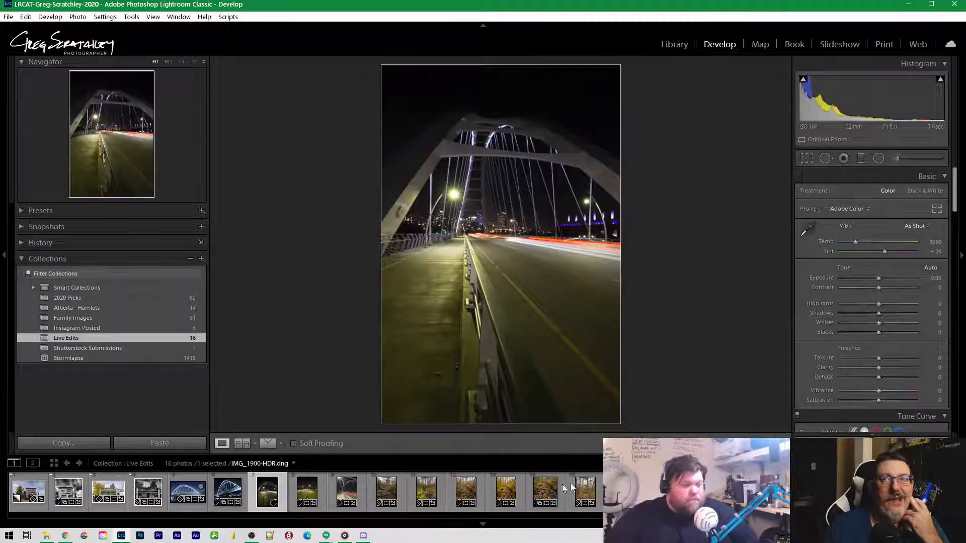
{"action": "left_click_drag", "start_coordinate": [858, 245], "coordinate": [847, 242]}
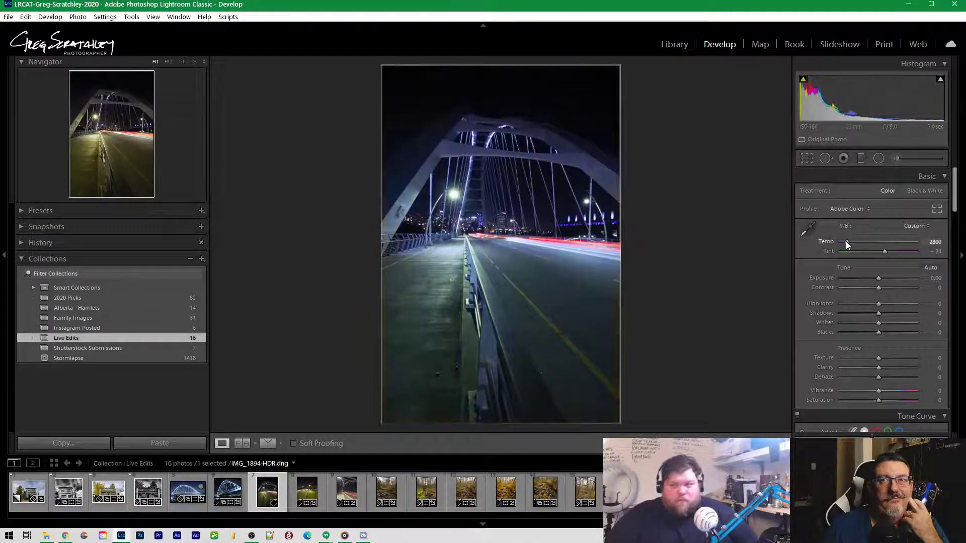
{"action": "left_click_drag", "start_coordinate": [879, 278], "coordinate": [885, 280]}
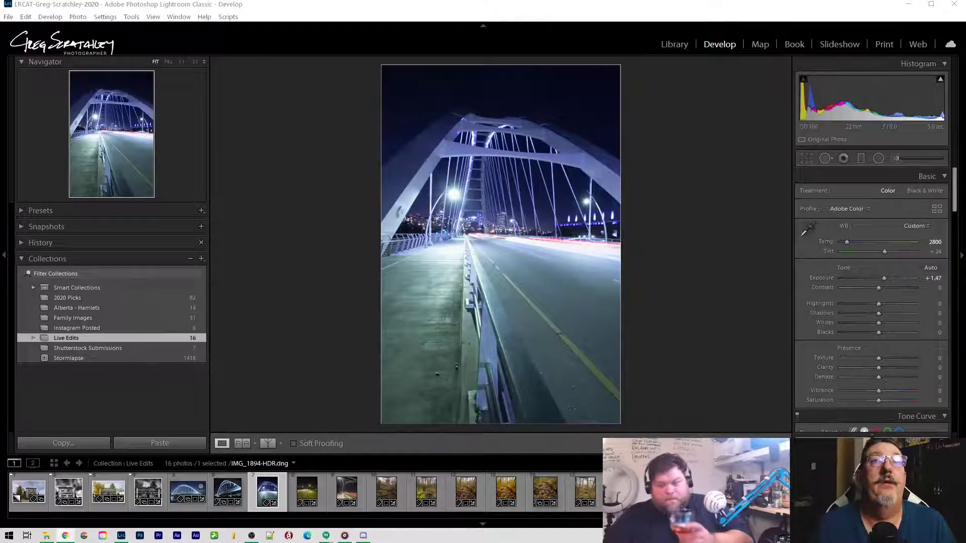
Copy the develop settings of IMG_1894-HDR.dng, keeping the preselected setting groups
{"action": "right_click", "coordinate": [269, 497]}
{"action": "mouse_move", "coordinate": [355, 378]}
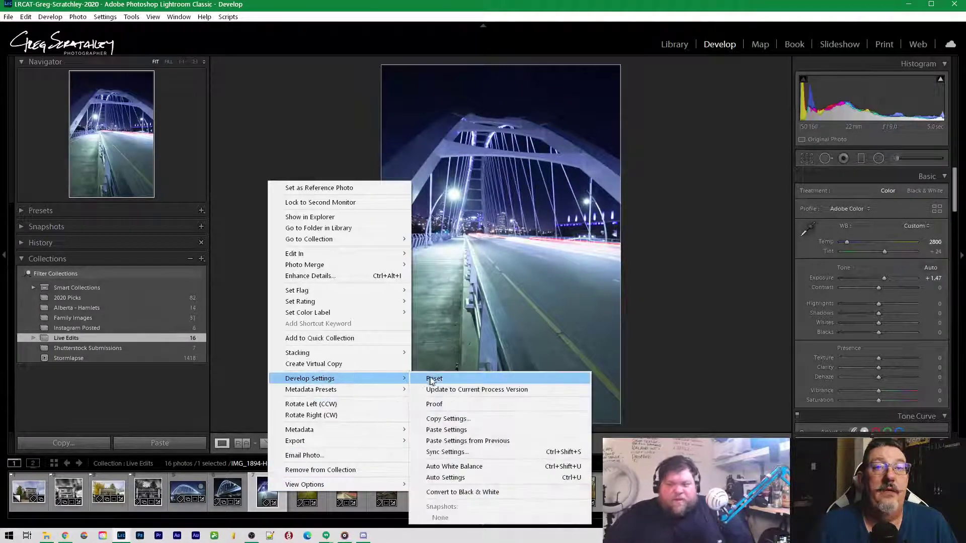
{"action": "left_click", "coordinate": [439, 419]}
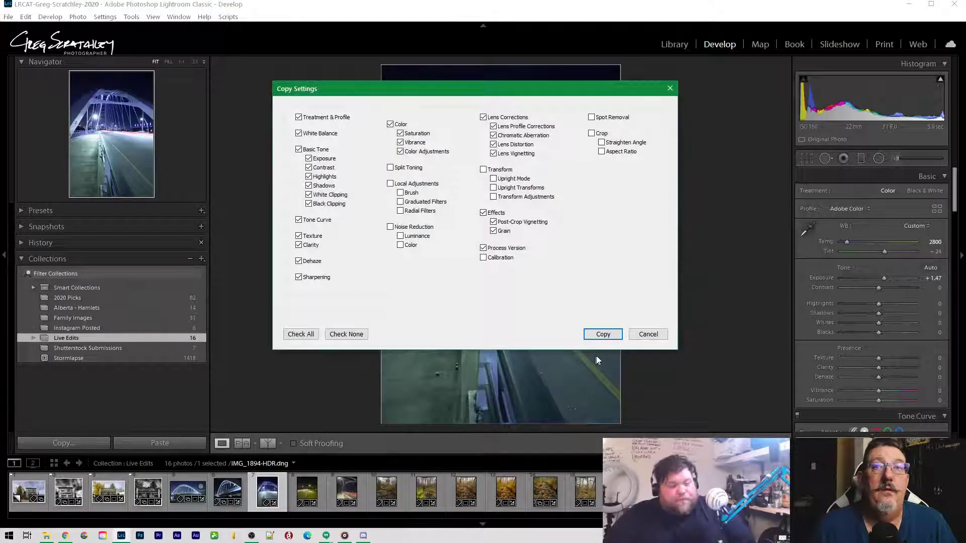
{"action": "left_click", "coordinate": [607, 334]}
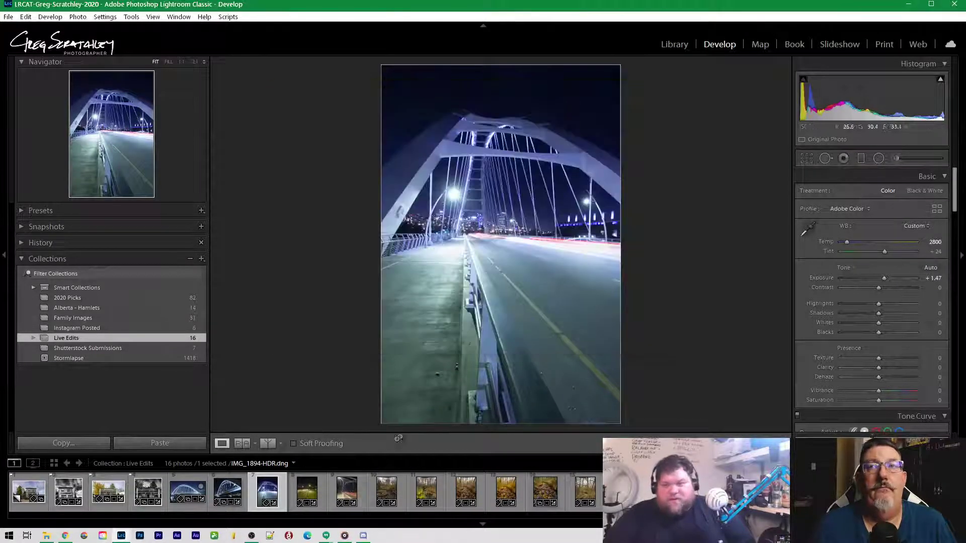
Paste the copied develop settings onto the night road photo IMG_1900-HDR.dng
{"action": "left_click", "coordinate": [311, 496]}
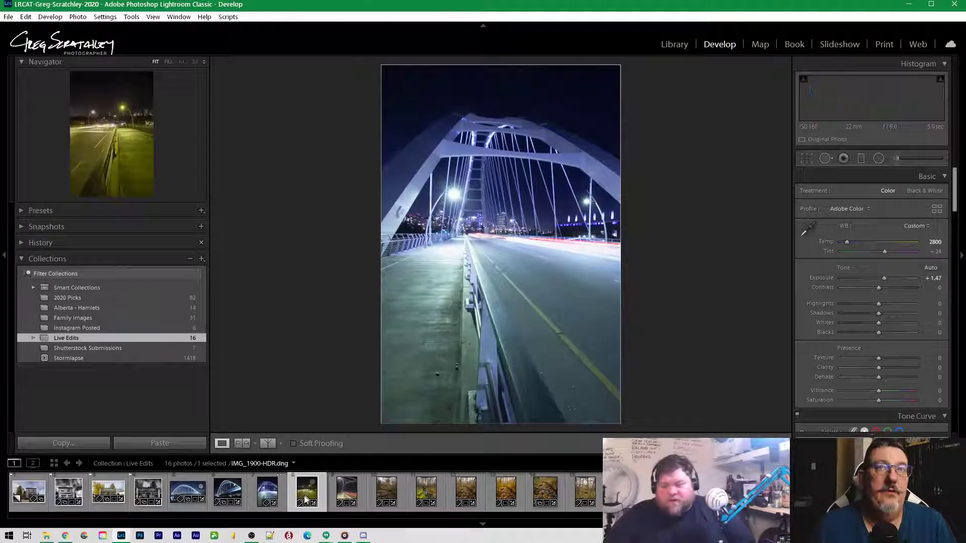
{"action": "right_click", "coordinate": [457, 298]}
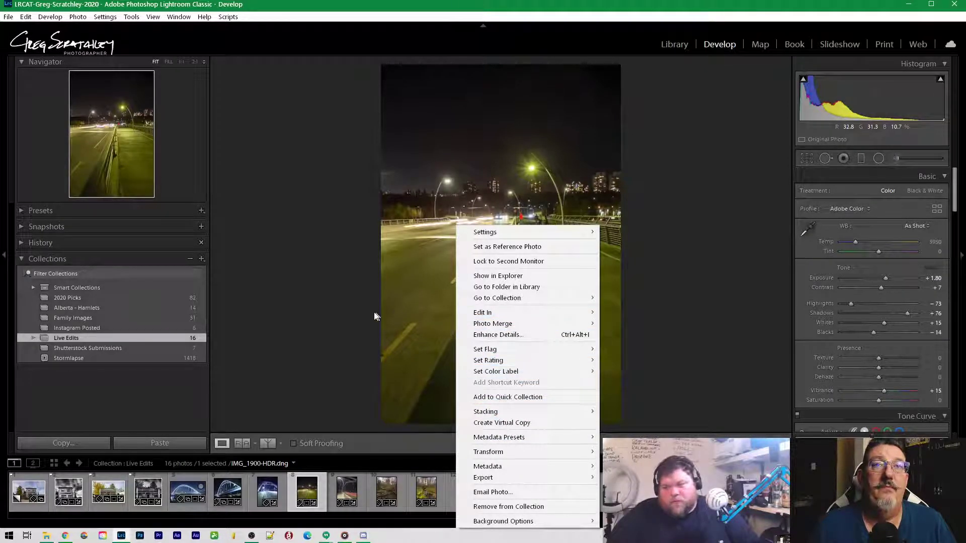
{"action": "right_click", "coordinate": [288, 485]}
{"action": "right_click", "coordinate": [301, 490]}
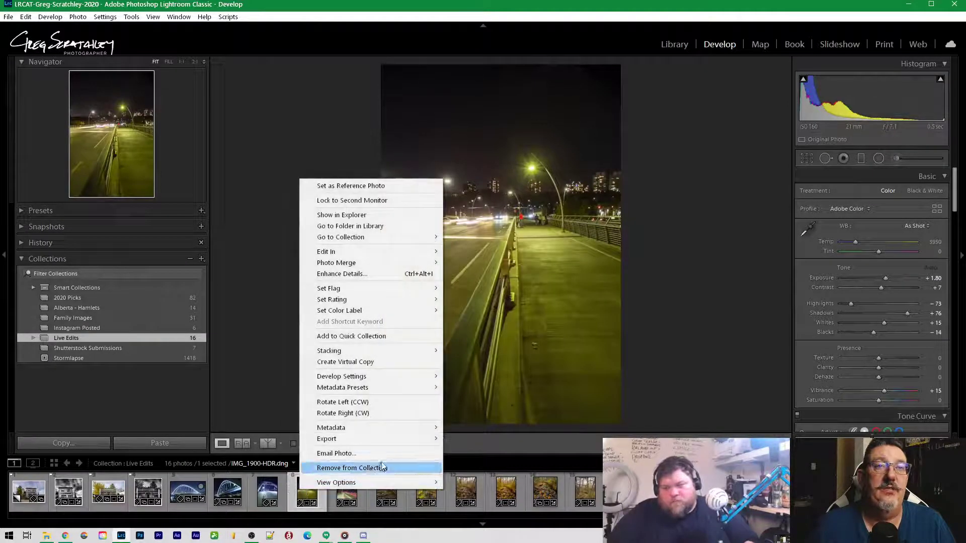
{"action": "mouse_move", "coordinate": [402, 382]}
{"action": "left_click", "coordinate": [486, 427]}
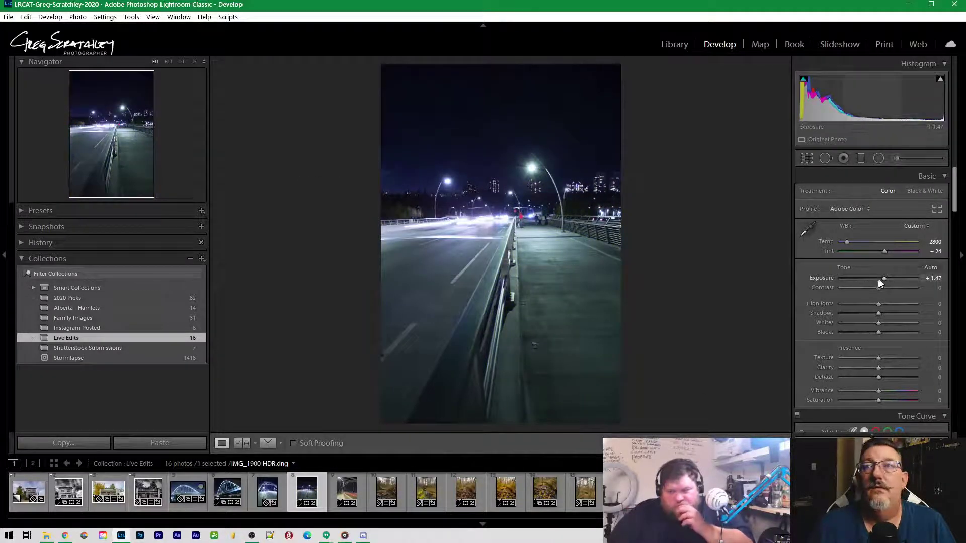
Raise the Exposure of IMG_1900-HDR.dng to +2.13 and increase its Dehaze
{"action": "left_click_drag", "start_coordinate": [884, 278], "coordinate": [887, 277]}
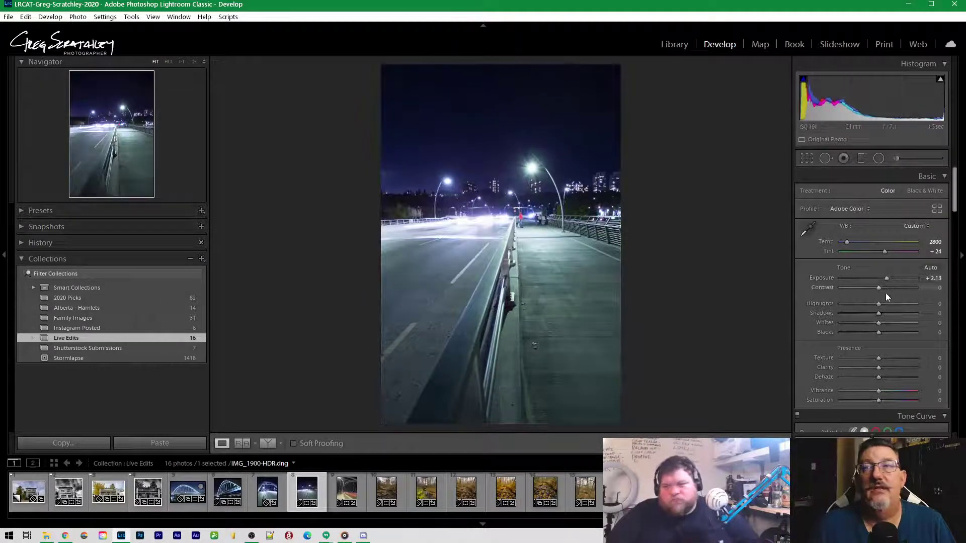
{"action": "mouse_move", "coordinate": [879, 377]}
{"action": "left_mouse_down"}
{"action": "mouse_move", "coordinate": [912, 375]}
{"action": "mouse_move", "coordinate": [887, 375]}
{"action": "left_mouse_up"}
In the color calibration, set the Blue Primary Saturation to -9 and the Green Primary Saturation to -48
{"action": "scroll", "coordinate": [887, 377], "scroll_direction": "down", "scroll_amount": 15}
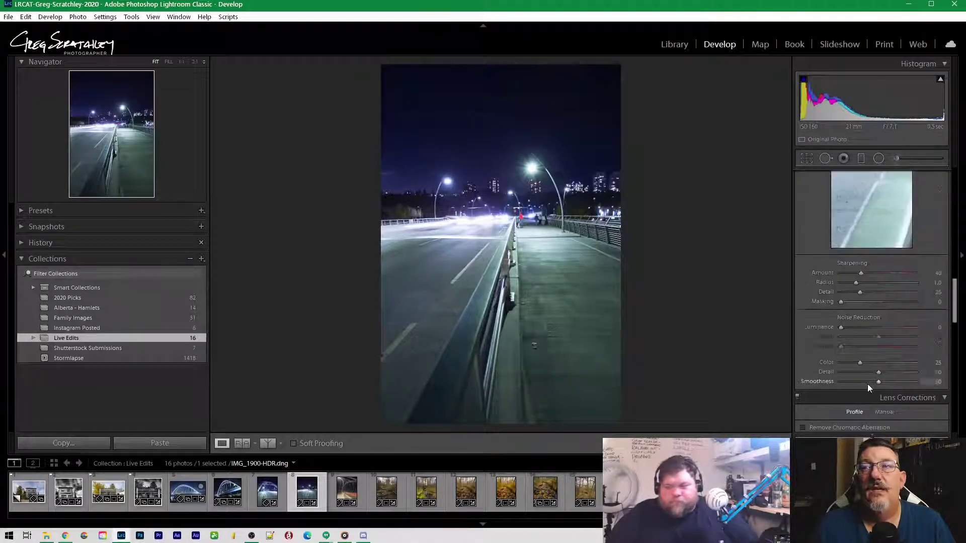
{"action": "scroll", "coordinate": [865, 386], "scroll_direction": "down", "scroll_amount": 3}
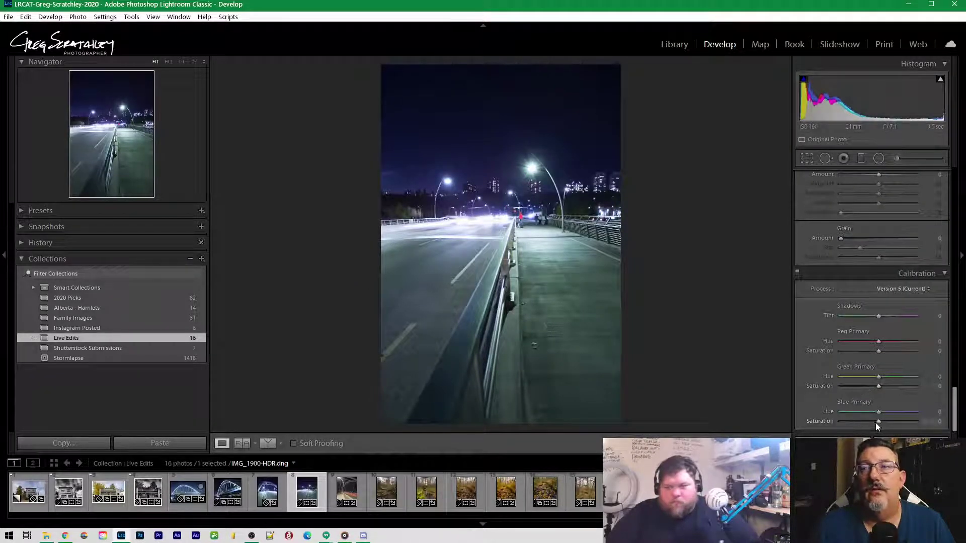
{"action": "mouse_move", "coordinate": [876, 421]}
{"action": "left_mouse_down"}
{"action": "mouse_move", "coordinate": [859, 423]}
{"action": "mouse_move", "coordinate": [930, 419]}
{"action": "mouse_move", "coordinate": [875, 423]}
{"action": "left_mouse_up"}
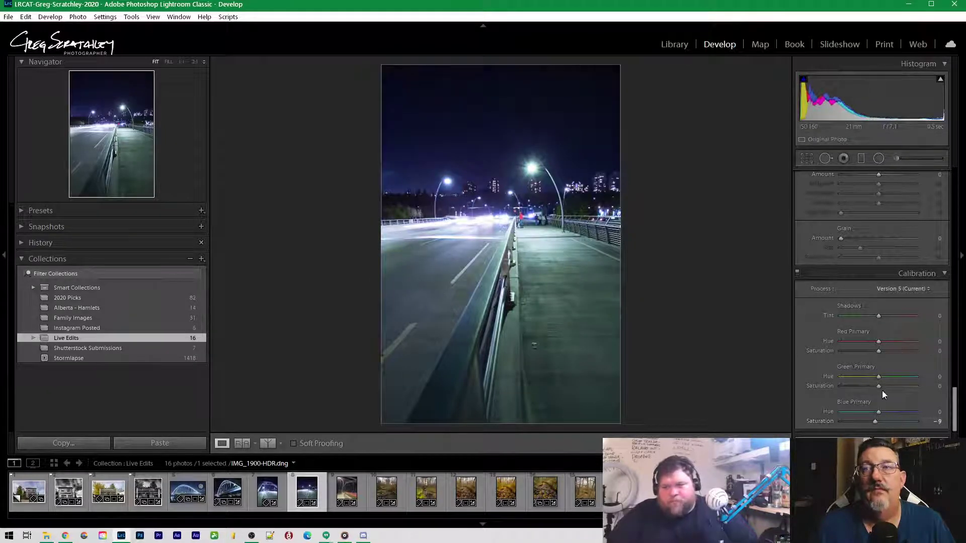
{"action": "mouse_move", "coordinate": [877, 388]}
{"action": "left_mouse_down"}
{"action": "mouse_move", "coordinate": [839, 391]}
{"action": "mouse_move", "coordinate": [860, 388]}
{"action": "left_mouse_up"}
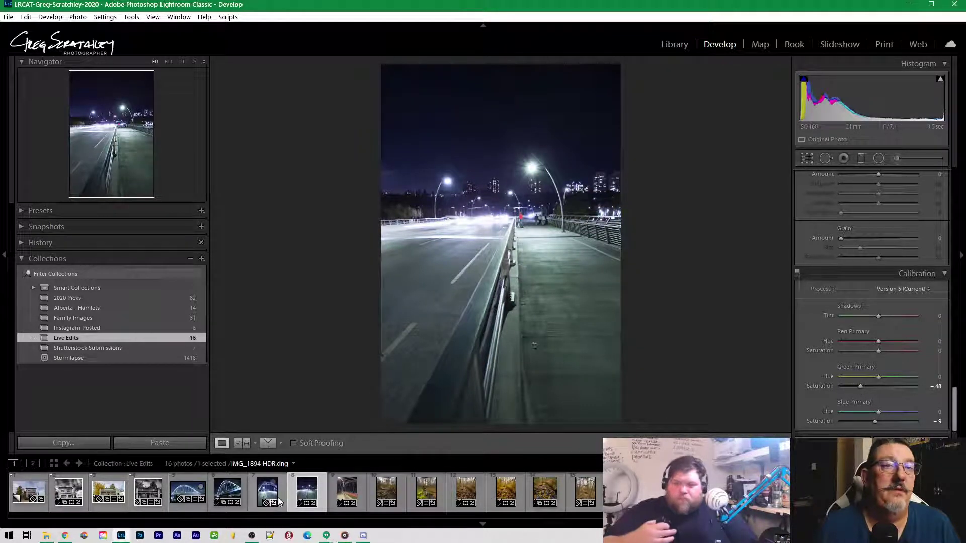
Remove IMG_1900-HDR.dng from the Live Edits collection
{"action": "right_click", "coordinate": [306, 499]}
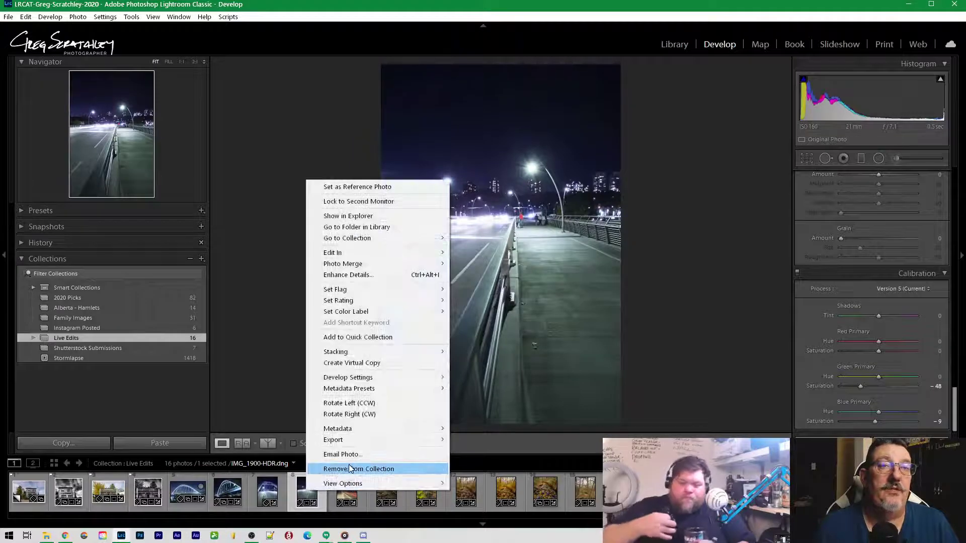
{"action": "left_click", "coordinate": [351, 469]}
Try to remove IMG_1894-HDR.dng from the Live Edits collection
{"action": "right_click", "coordinate": [263, 493]}
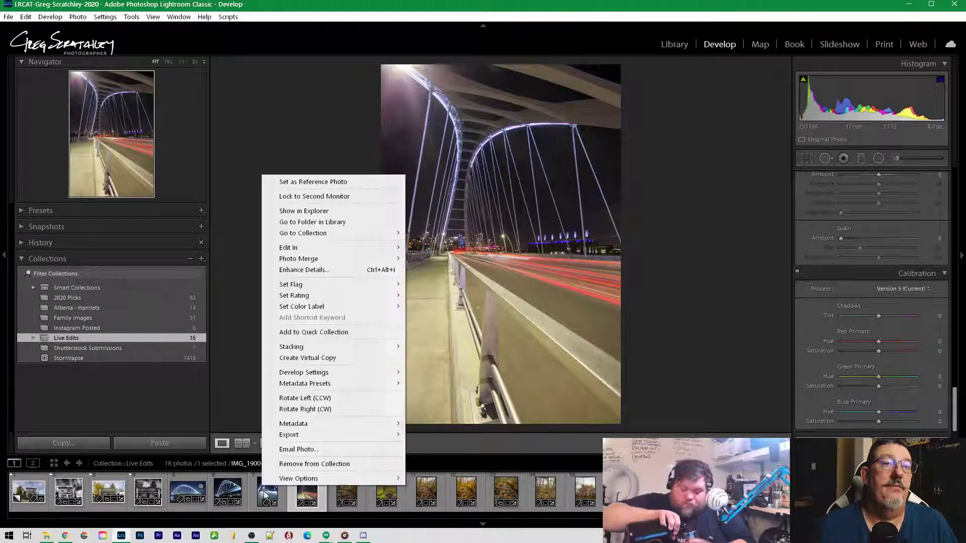
{"action": "left_click", "coordinate": [281, 464]}
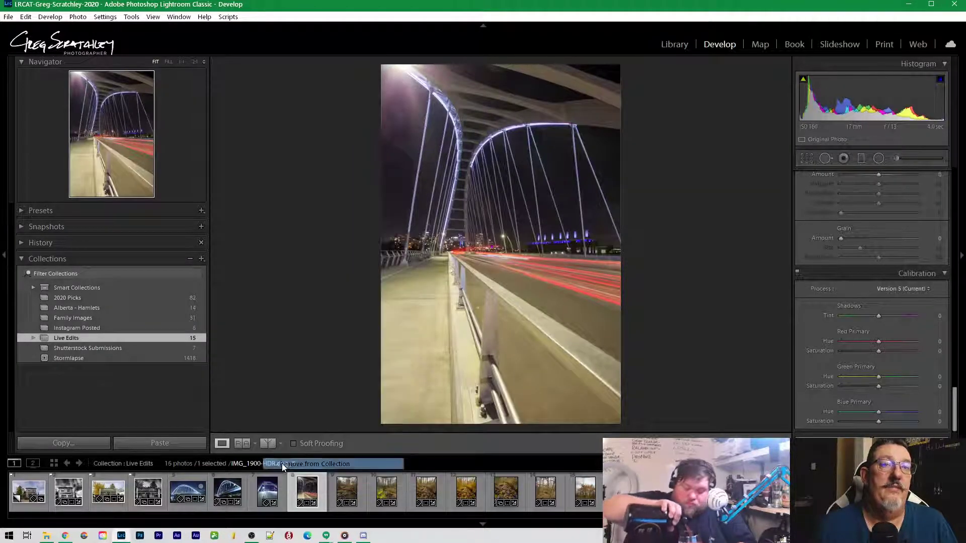
Crop IMG_1894-HDR.dng to a 1 x 1 aspect ratio, shifting the frame slightly upward over the bridge arch
{"action": "left_click", "coordinate": [270, 496]}
{"action": "right_click", "coordinate": [268, 491]}
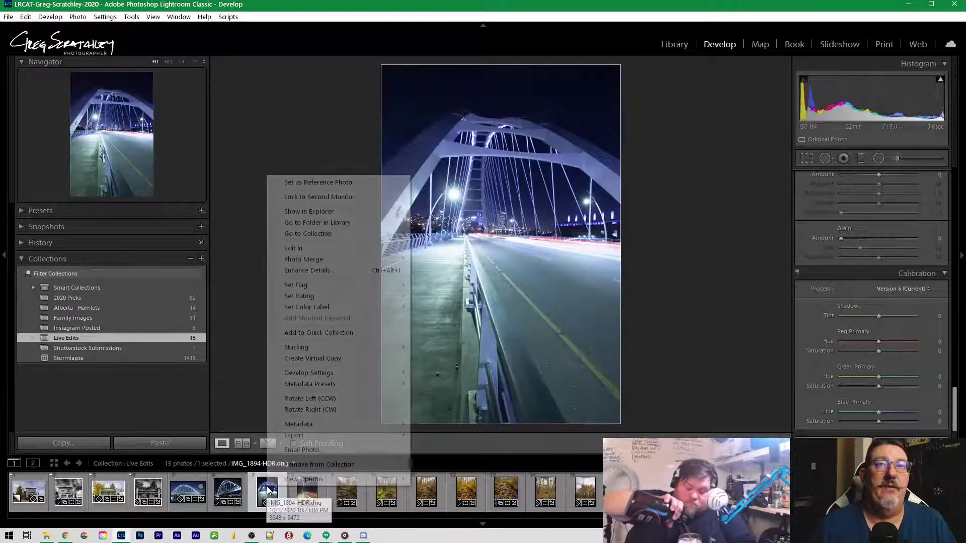
{"action": "left_click", "coordinate": [707, 344]}
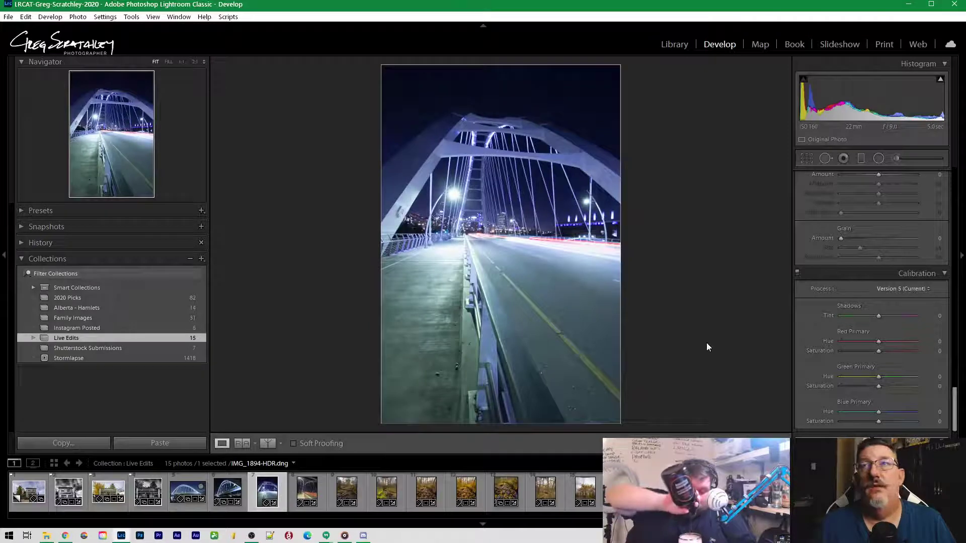
{"action": "left_click", "coordinate": [807, 158]}
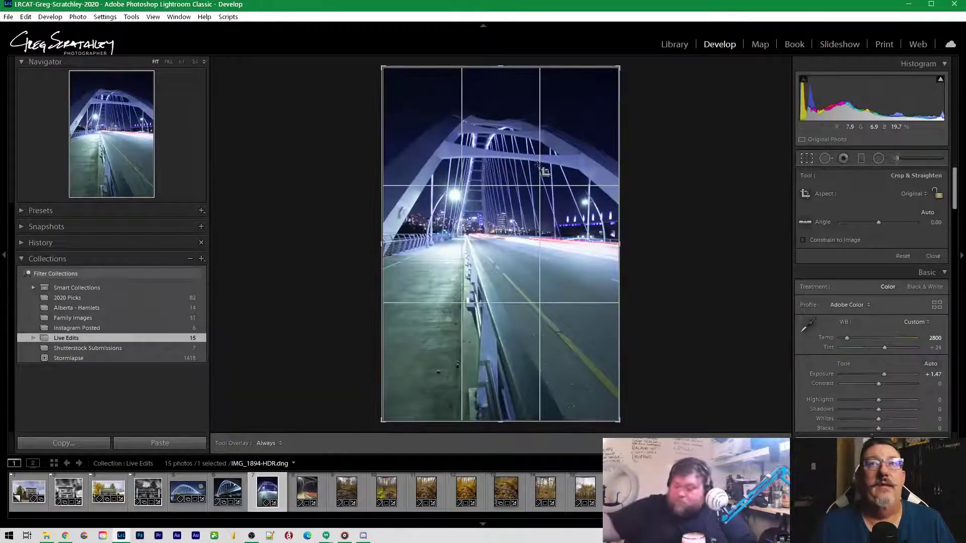
{"action": "left_click", "coordinate": [910, 194]}
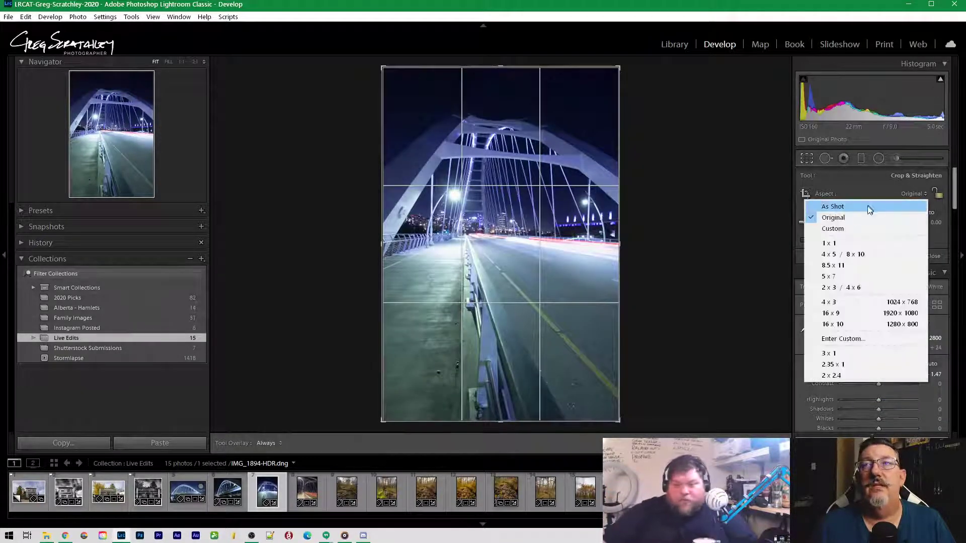
{"action": "left_click", "coordinate": [843, 242]}
{"action": "mouse_move", "coordinate": [540, 263]}
{"action": "left_mouse_down"}
{"action": "mouse_move", "coordinate": [530, 294]}
{"action": "mouse_move", "coordinate": [535, 280]}
{"action": "left_mouse_up"}
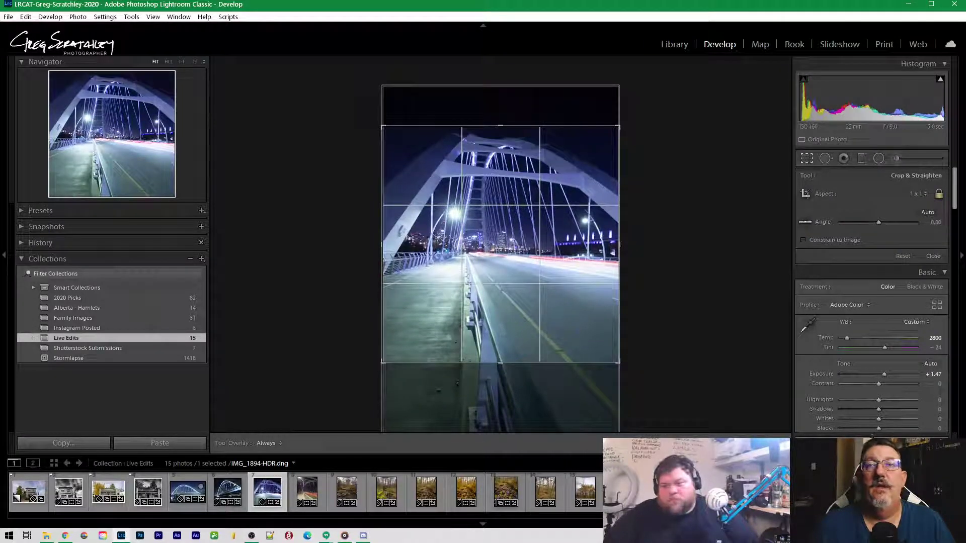
{"action": "key", "text": "Return"}
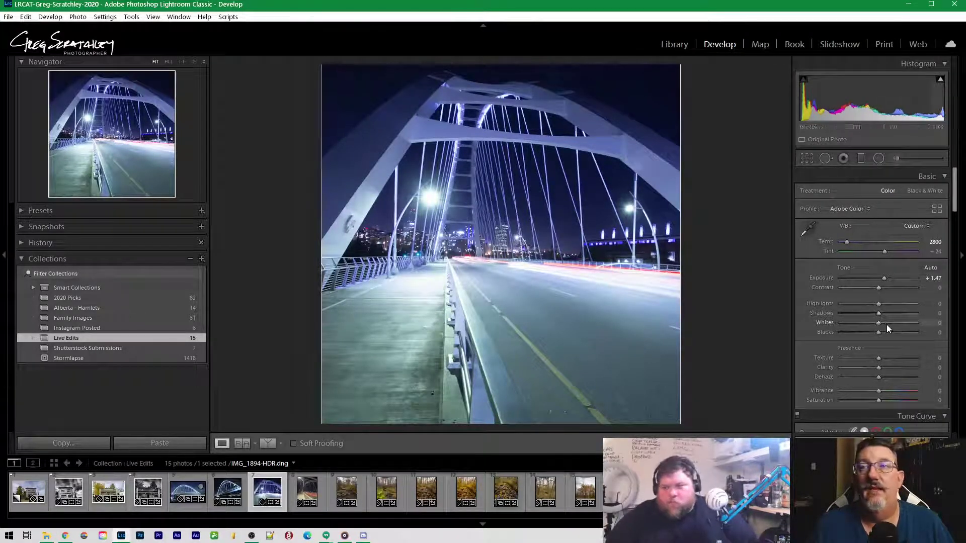
Set the Highlights of IMG_1894-HDR.dng to -53, Whites to -37 and Blacks to -21
{"action": "left_click_drag", "start_coordinate": [876, 304], "coordinate": [871, 337]}
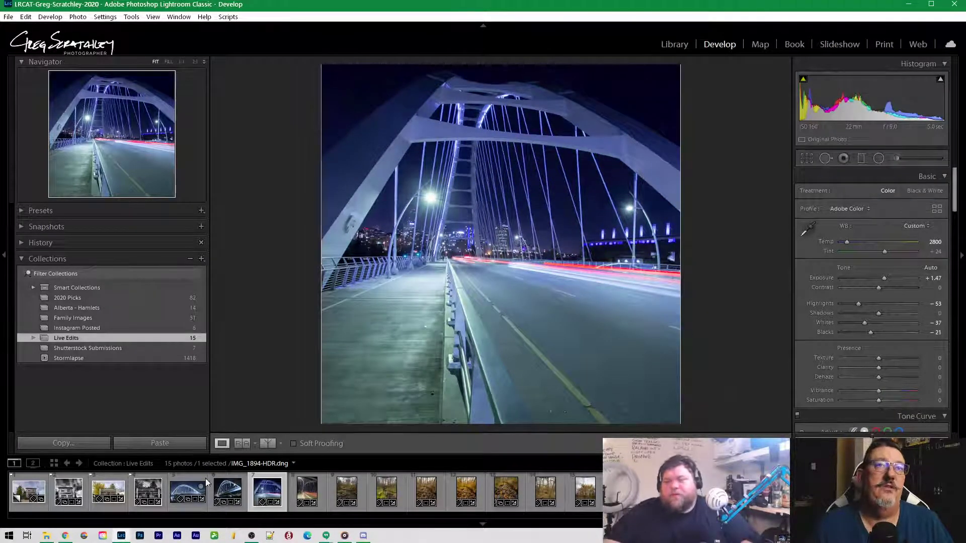
Crop IMG_1904-HDR.dng to a 1 x 1 aspect ratio, shifting the frame up to nearly the photo's upper edge
{"action": "left_click", "coordinate": [311, 496]}
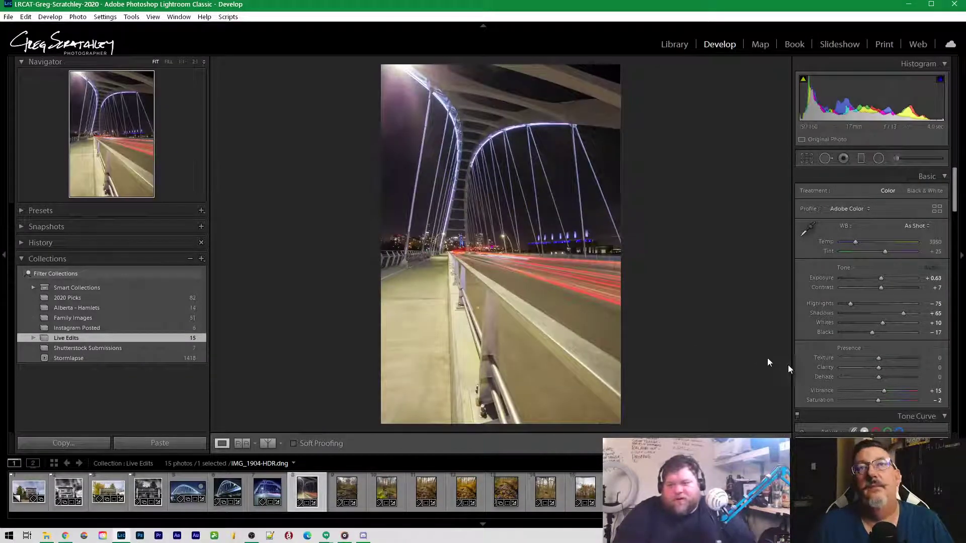
{"action": "left_click", "coordinate": [808, 158]}
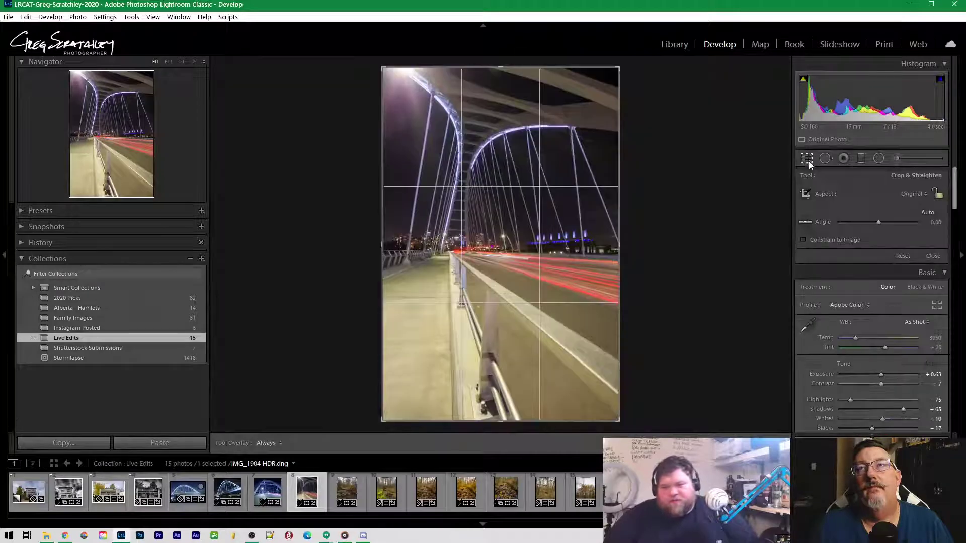
{"action": "left_click", "coordinate": [910, 193]}
{"action": "left_click", "coordinate": [867, 244]}
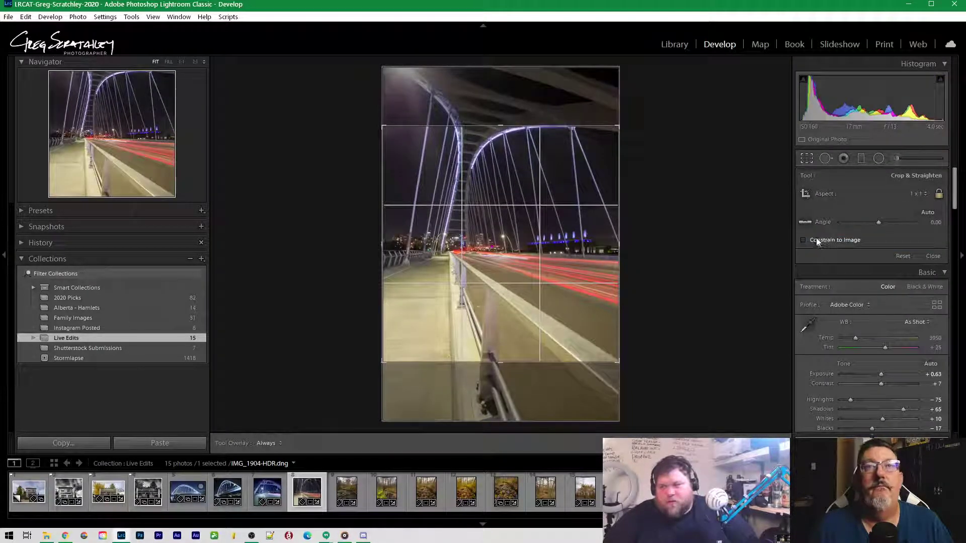
{"action": "left_click_drag", "start_coordinate": [529, 231], "coordinate": [529, 286]}
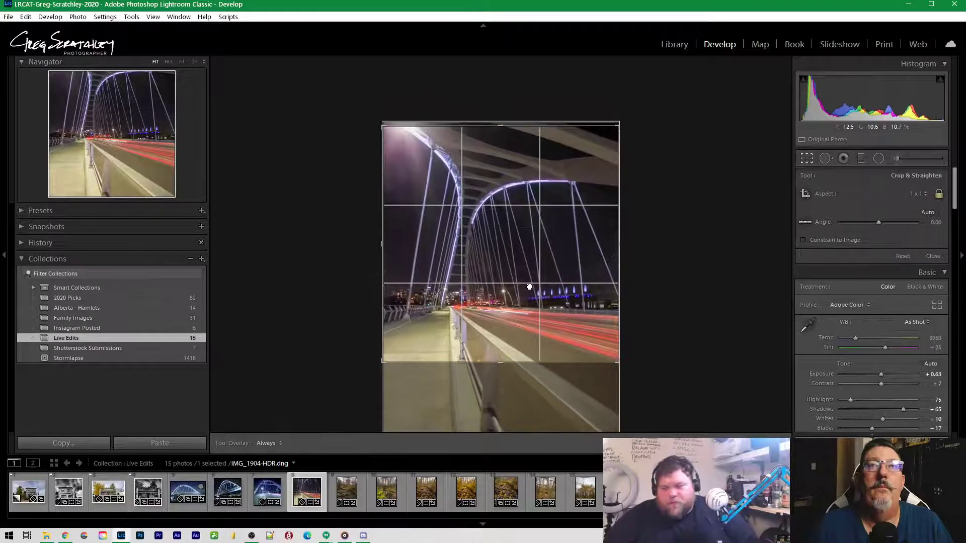
{"action": "key", "text": "Return"}
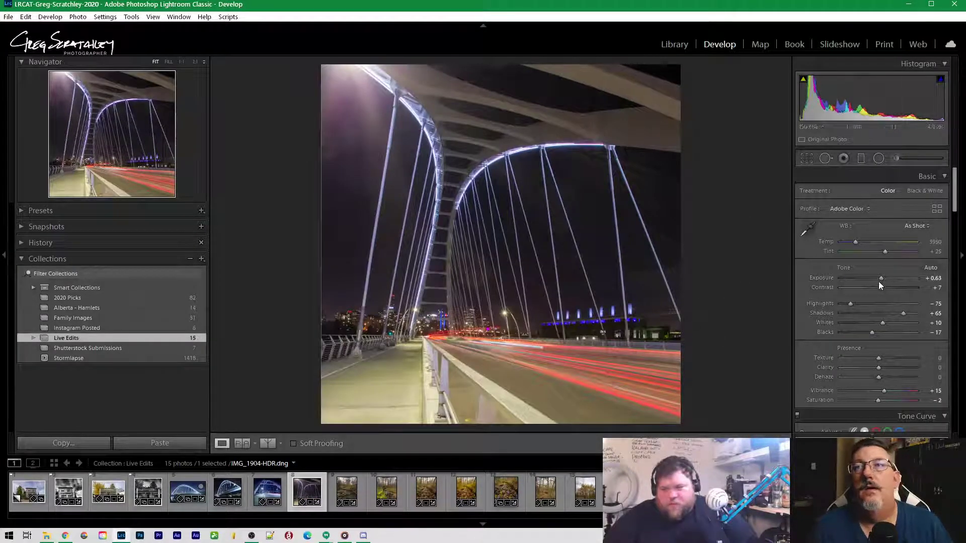
Set the Exposure of IMG_1904-HDR.dng to +0.80, Contrast to +13 and Dehaze to +35
{"action": "mouse_move", "coordinate": [882, 279]}
{"action": "left_mouse_down"}
{"action": "mouse_move", "coordinate": [873, 289]}
{"action": "mouse_move", "coordinate": [884, 288]}
{"action": "left_mouse_up"}
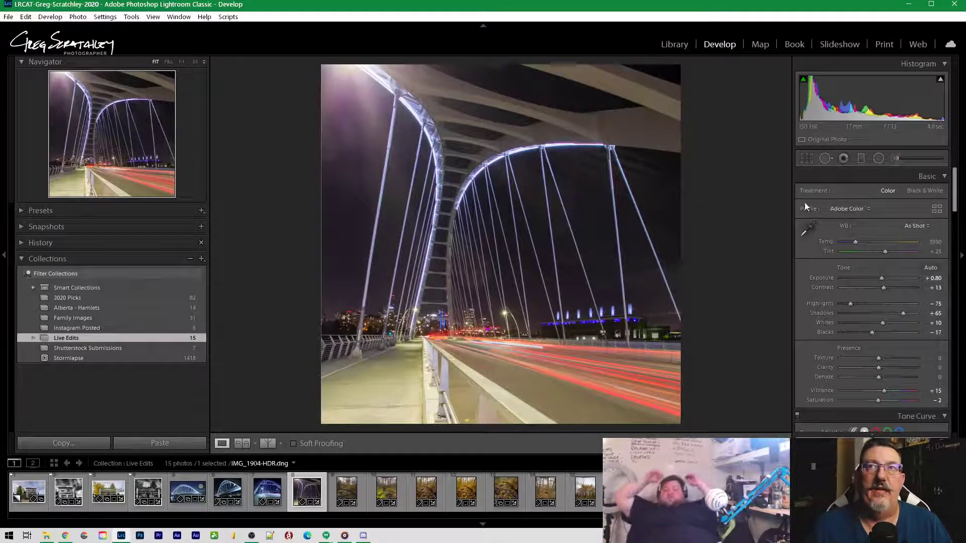
{"action": "mouse_move", "coordinate": [881, 379]}
{"action": "left_mouse_down"}
{"action": "mouse_move", "coordinate": [907, 377]}
{"action": "mouse_move", "coordinate": [892, 379]}
{"action": "left_mouse_up"}
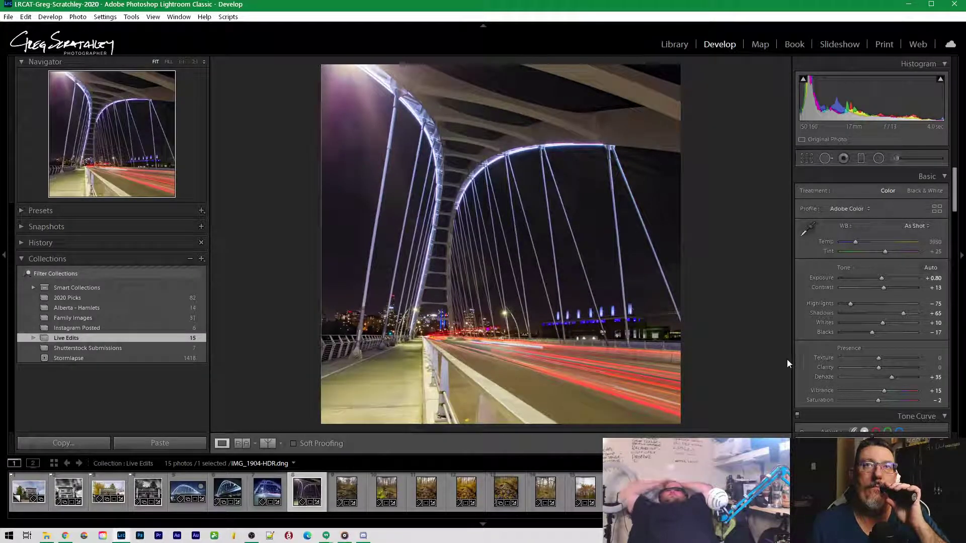
Set the white balance temperature of IMG_1904-HDR.dng to 3000
{"action": "scroll", "coordinate": [847, 345], "scroll_direction": "down", "scroll_amount": 15}
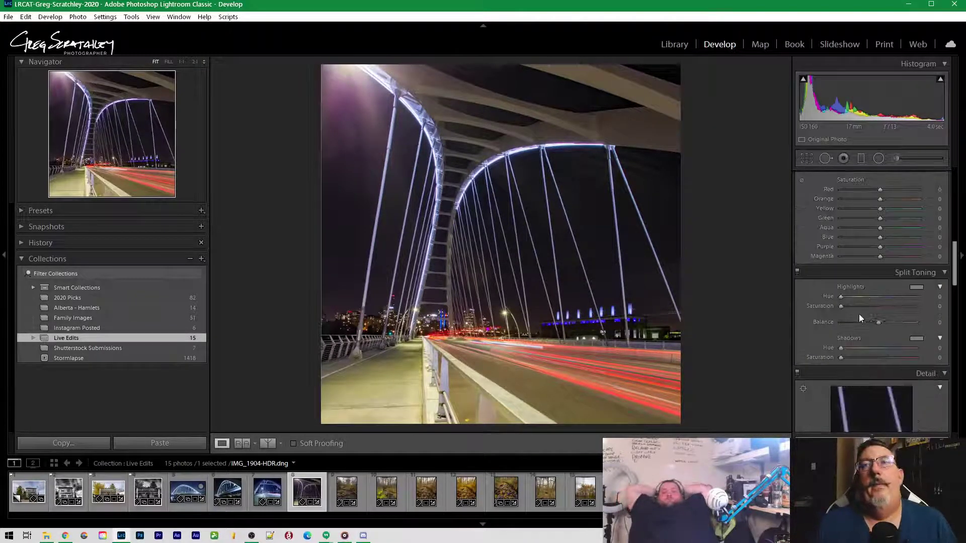
{"action": "scroll", "coordinate": [859, 322], "scroll_direction": "down", "scroll_amount": 15}
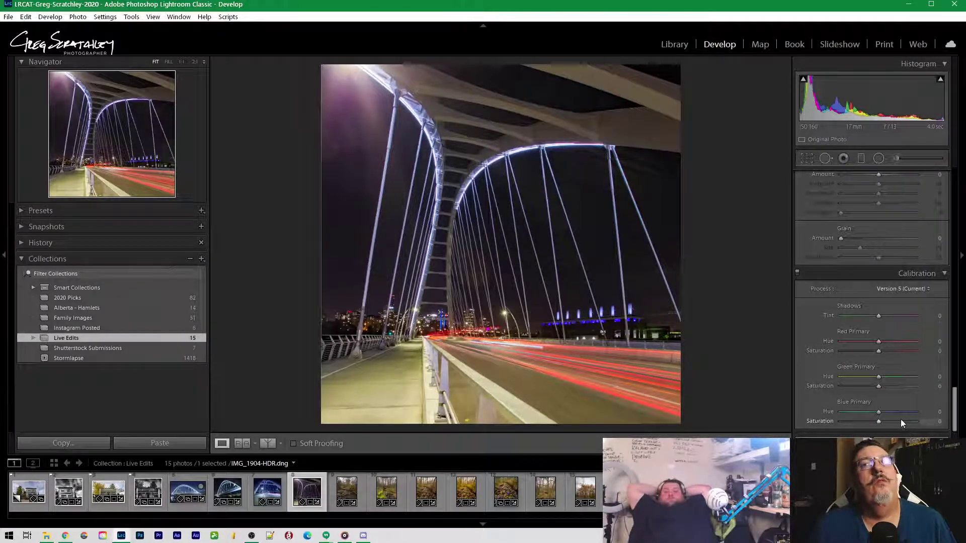
{"action": "mouse_move", "coordinate": [879, 421]}
{"action": "left_mouse_down"}
{"action": "mouse_move", "coordinate": [863, 424]}
{"action": "mouse_move", "coordinate": [883, 426]}
{"action": "left_mouse_up"}
{"action": "scroll", "coordinate": [859, 340], "scroll_direction": "up", "scroll_amount": 5}
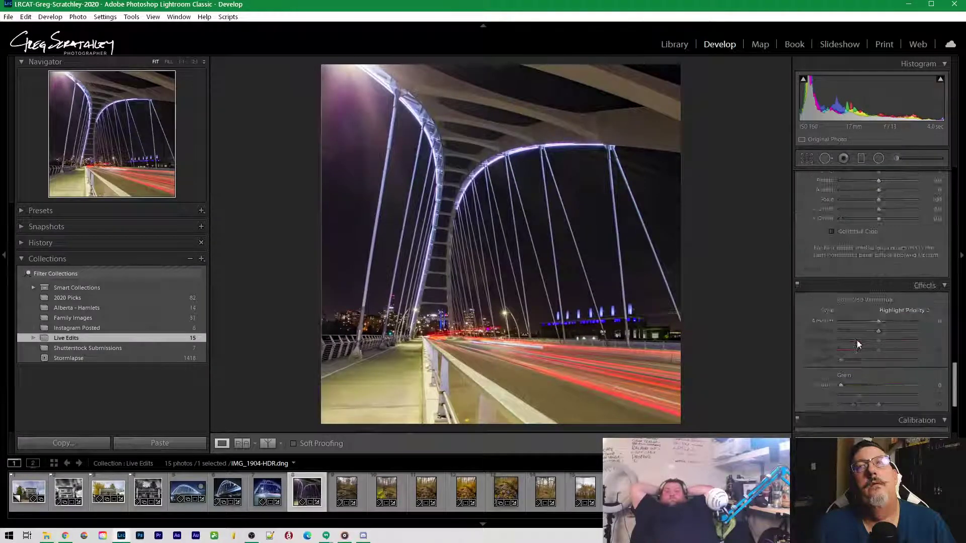
{"action": "scroll", "coordinate": [859, 354], "scroll_direction": "up", "scroll_amount": 10}
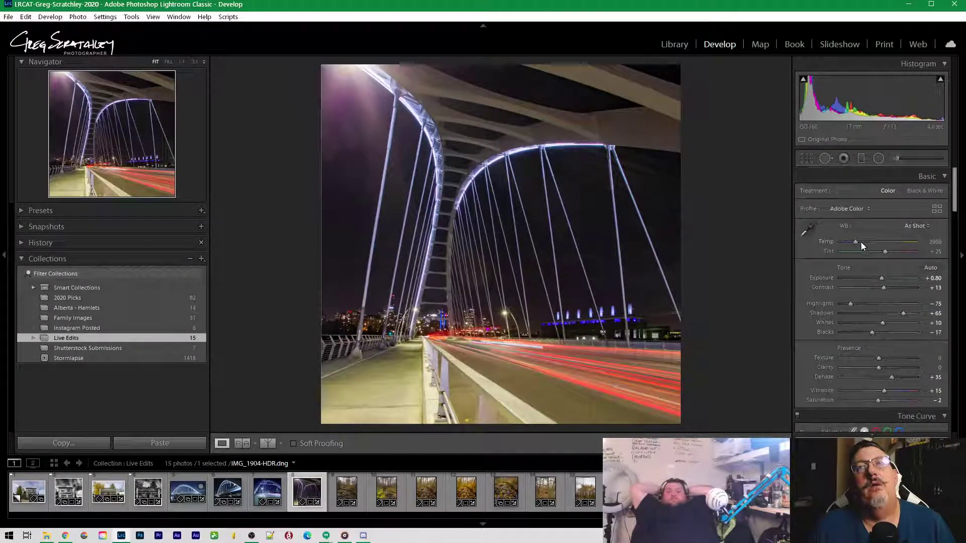
{"action": "left_click_drag", "start_coordinate": [854, 243], "coordinate": [846, 247]}
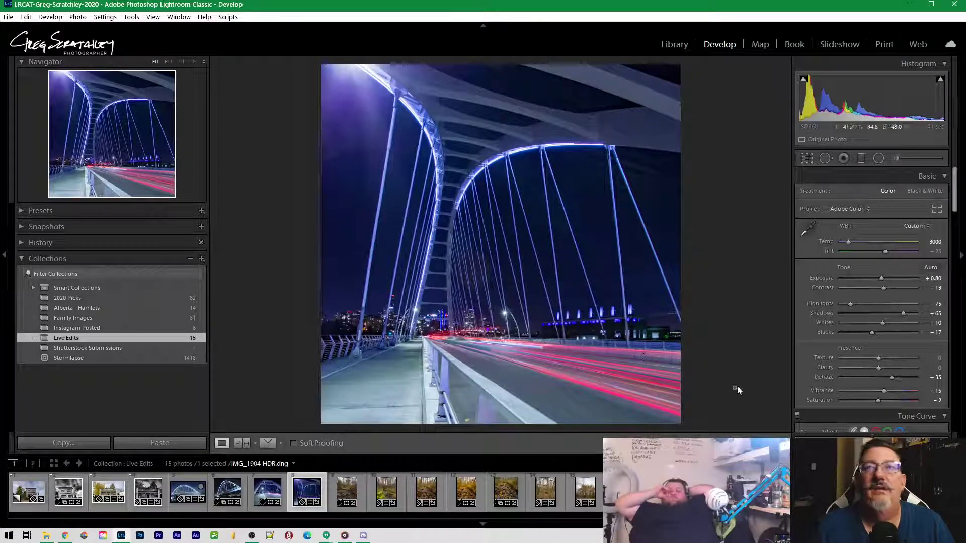
Tighten the 1 x 1 crop of IMG_1904-HDR.dng and shift the frame down over the railing and light trails
{"action": "left_click", "coordinate": [807, 158]}
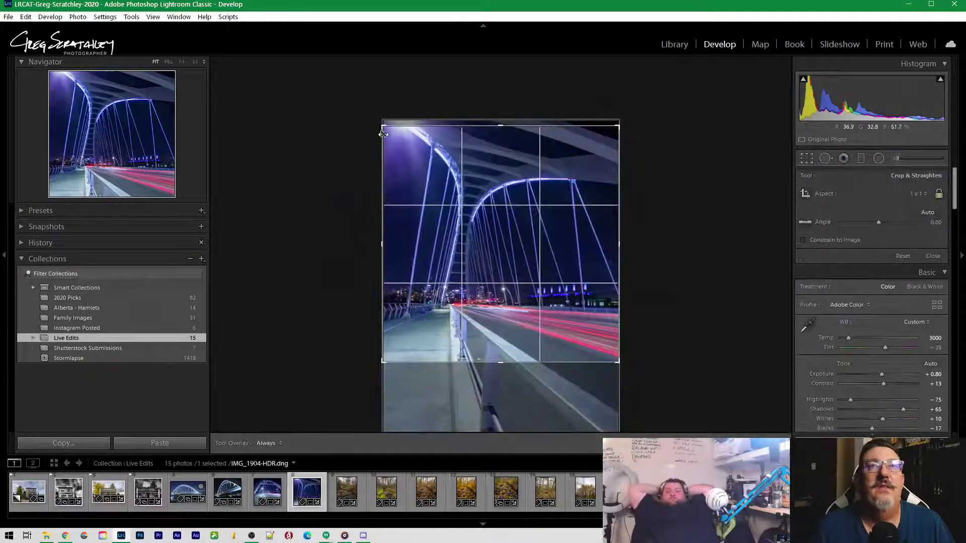
{"action": "left_click_drag", "start_coordinate": [382, 127], "coordinate": [407, 152]}
{"action": "left_click_drag", "start_coordinate": [496, 232], "coordinate": [497, 190]}
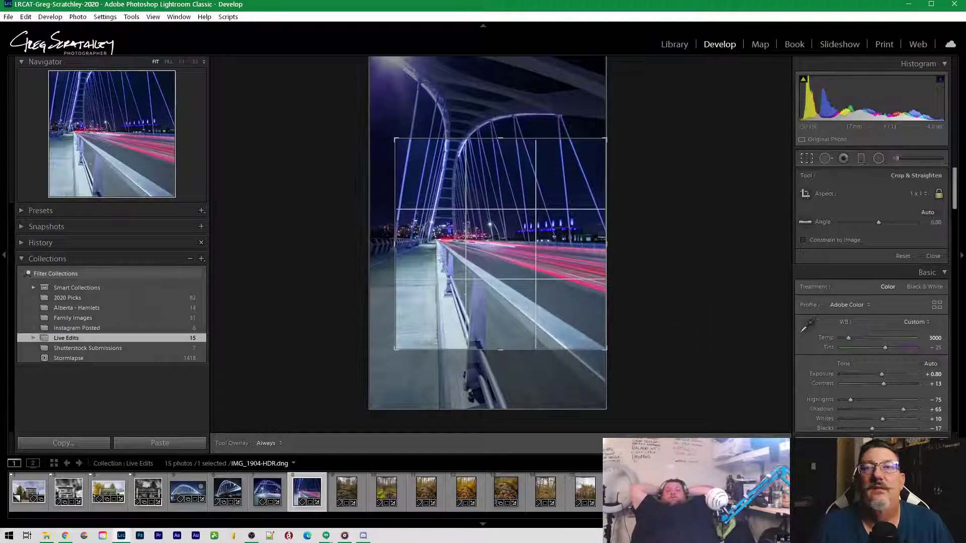
{"action": "key", "text": "Return"}
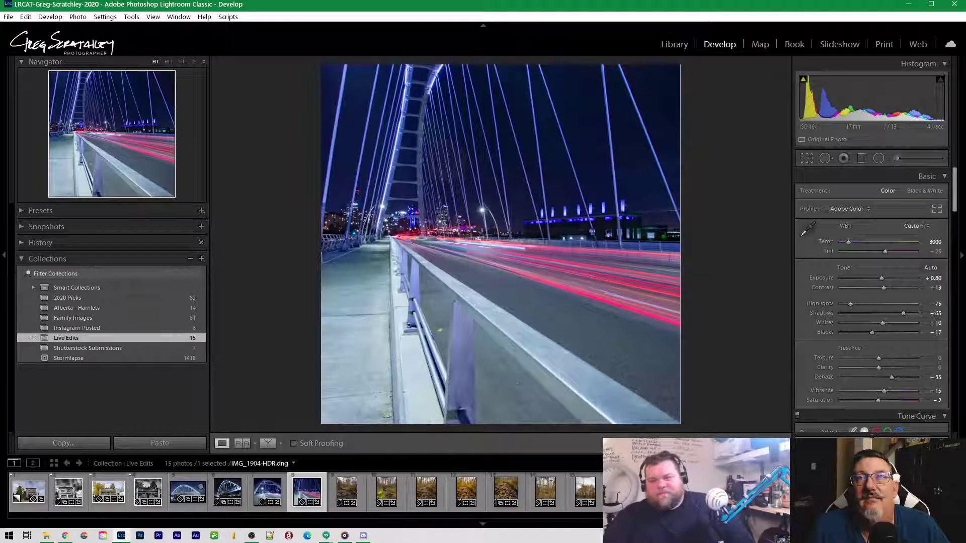
Remove IMG_1904-HDR.dng from the Live Edits collection and select the creek photo IMG_1927-HDR.dng
{"action": "right_click", "coordinate": [306, 491]}
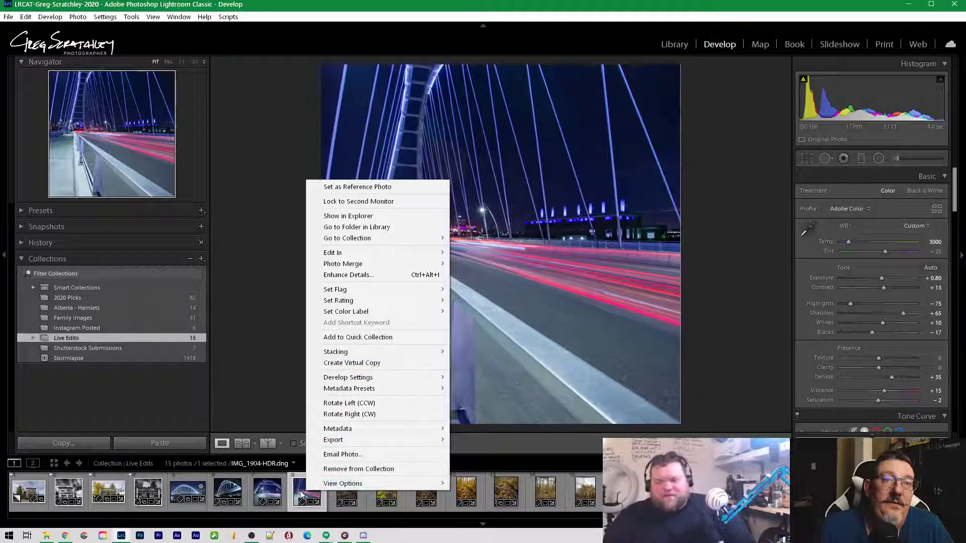
{"action": "left_click", "coordinate": [335, 469]}
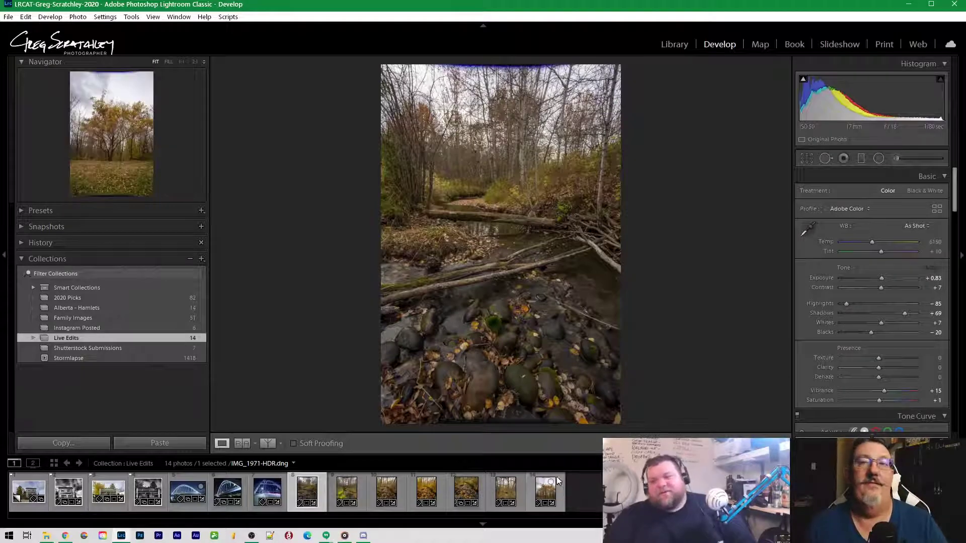
{"action": "left_click", "coordinate": [345, 493]}
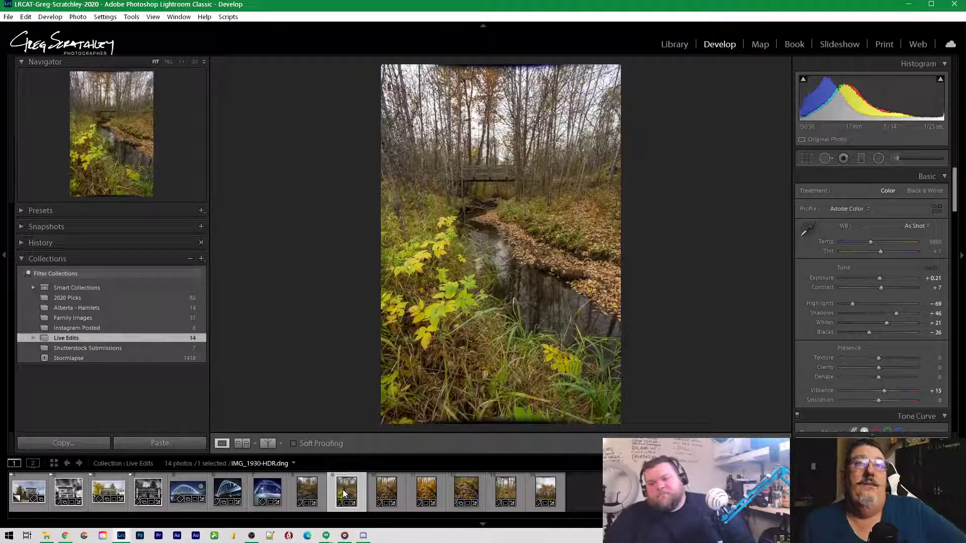
{"action": "left_click", "coordinate": [302, 490]}
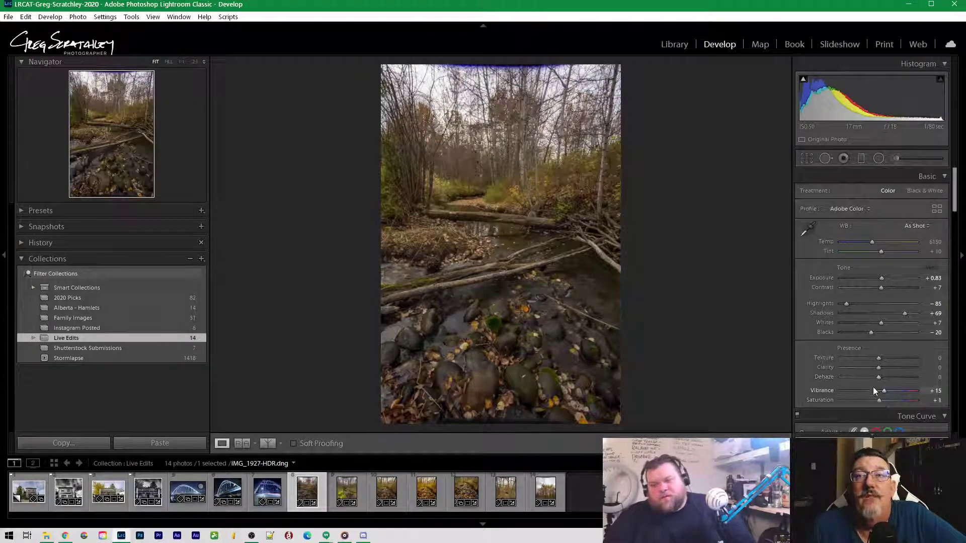
Set the Dehaze of IMG_1927-HDR.dng to +55, Exposure to +1.47 and Temp to 4867
{"action": "left_click_drag", "start_coordinate": [880, 378], "coordinate": [901, 374]}
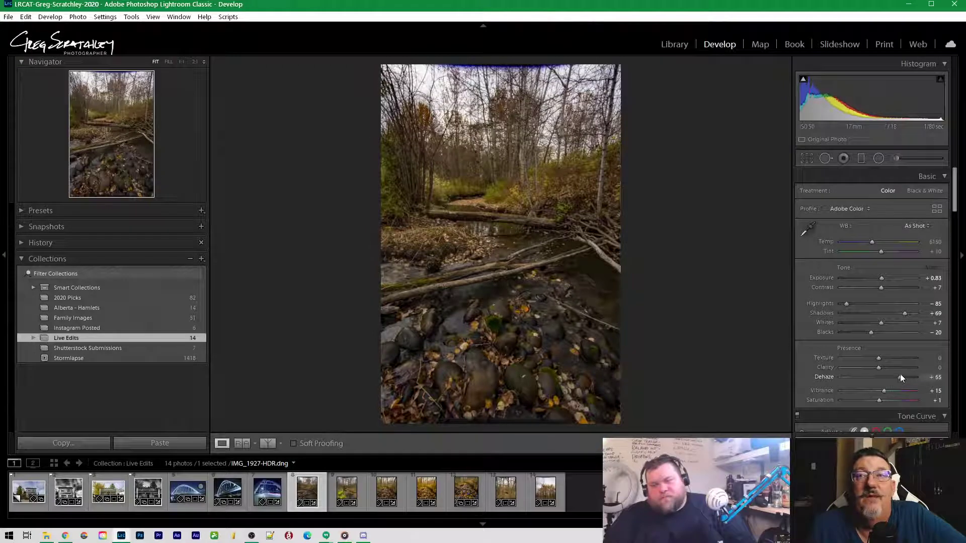
{"action": "left_click_drag", "start_coordinate": [877, 280], "coordinate": [884, 279]}
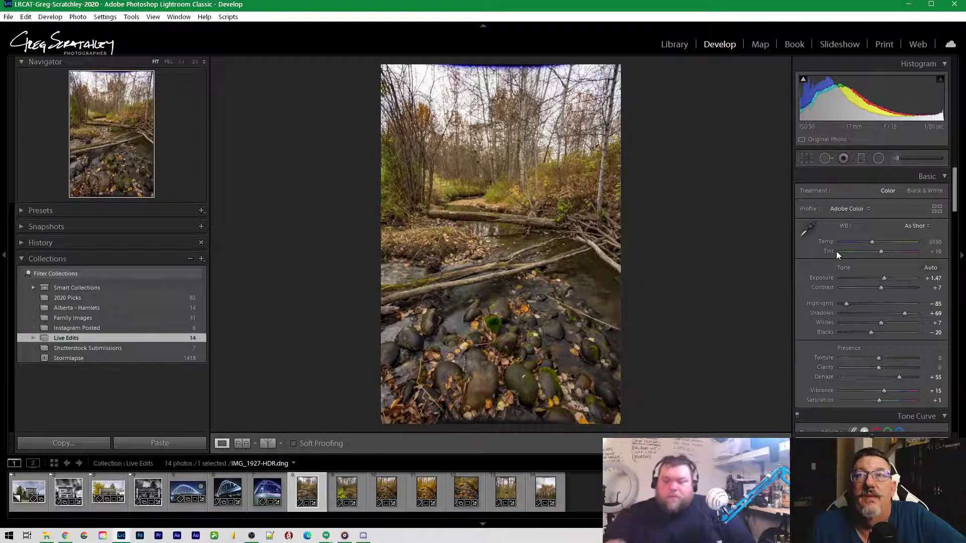
{"action": "left_click_drag", "start_coordinate": [872, 243], "coordinate": [863, 245]}
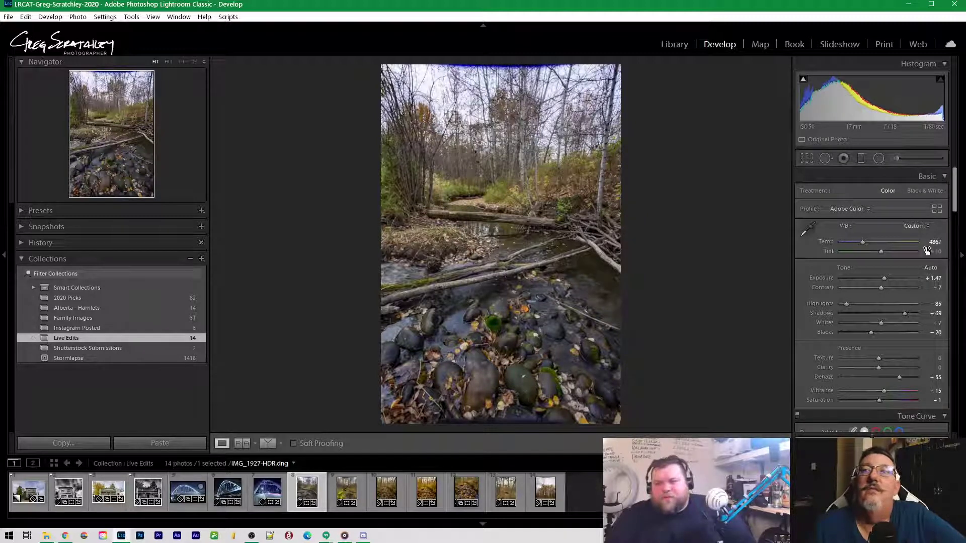
Convert IMG_1927-HDR.dng to black and white with the mix at Red +1, Orange +51, Yellow -46, Blue +43 and Purple +61
{"action": "left_click", "coordinate": [931, 192]}
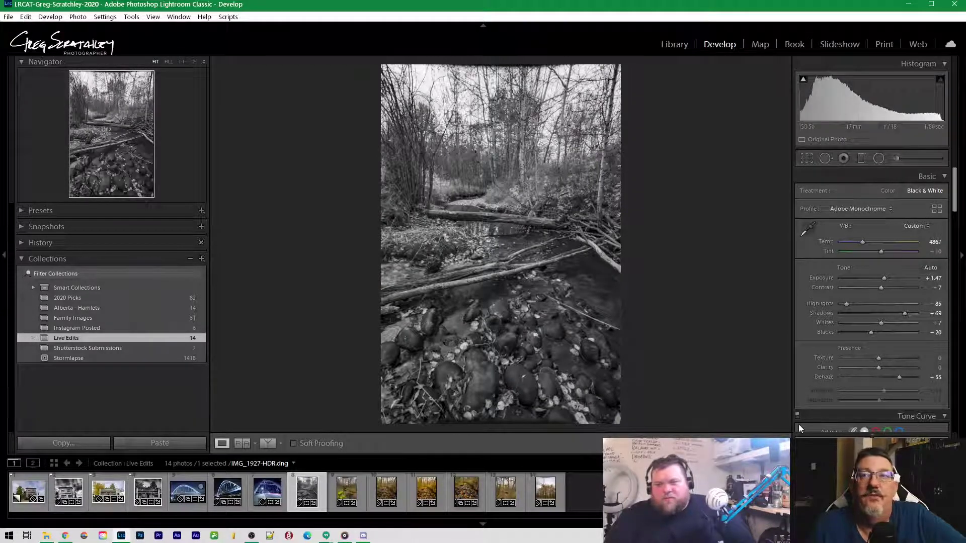
{"action": "scroll", "coordinate": [895, 312], "scroll_direction": "down", "scroll_amount": 2}
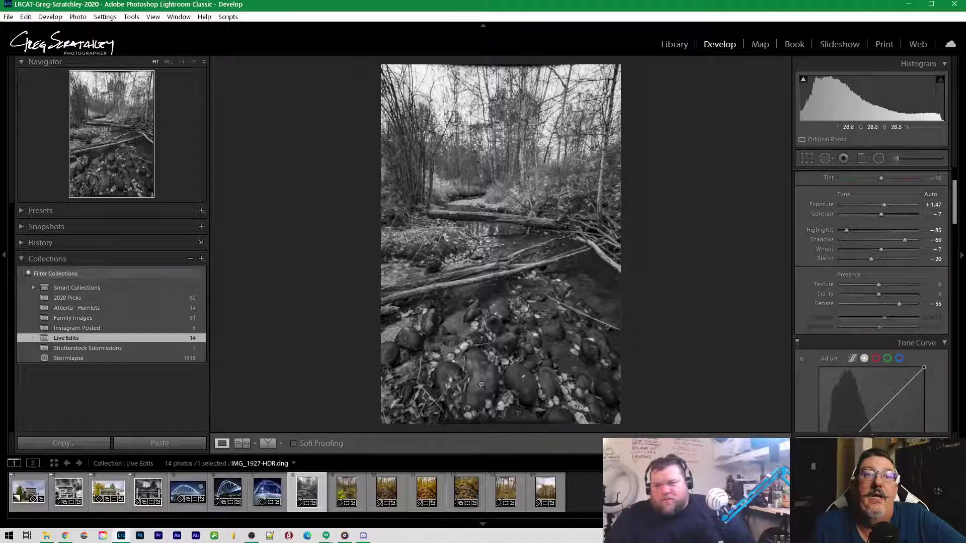
{"action": "scroll", "coordinate": [856, 334], "scroll_direction": "down", "scroll_amount": 8}
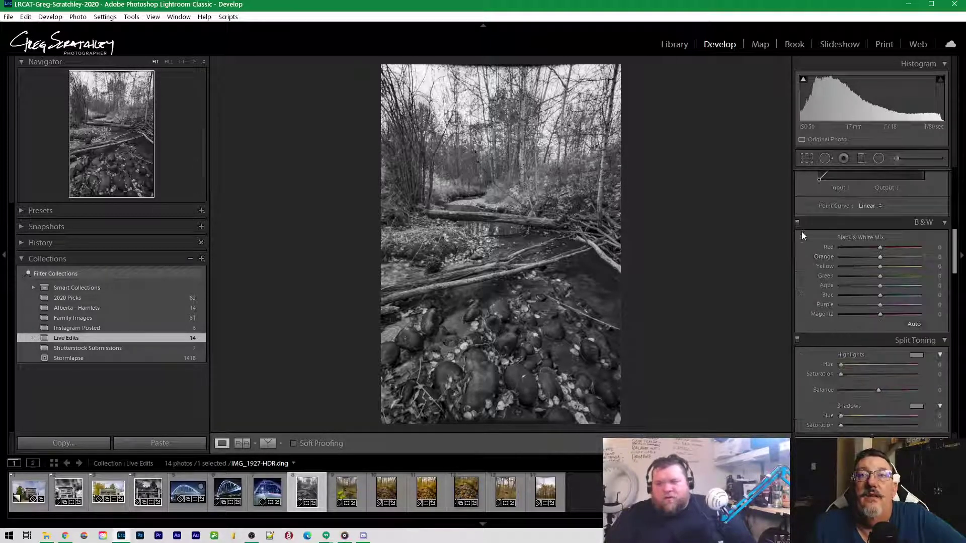
{"action": "left_click", "coordinate": [802, 238]}
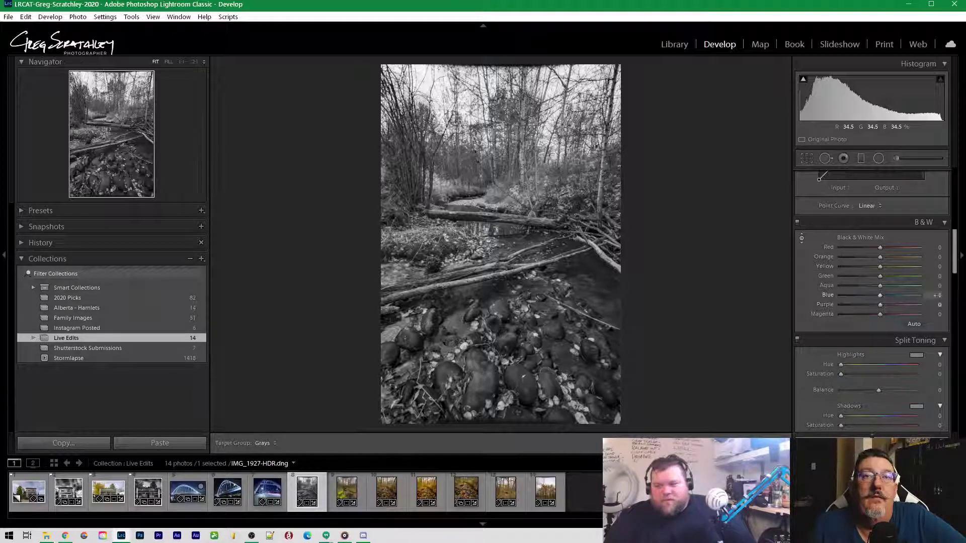
{"action": "mouse_move", "coordinate": [475, 152]}
{"action": "left_mouse_down"}
{"action": "mouse_move", "coordinate": [475, 136]}
{"action": "mouse_move", "coordinate": [475, 157]}
{"action": "left_mouse_up"}
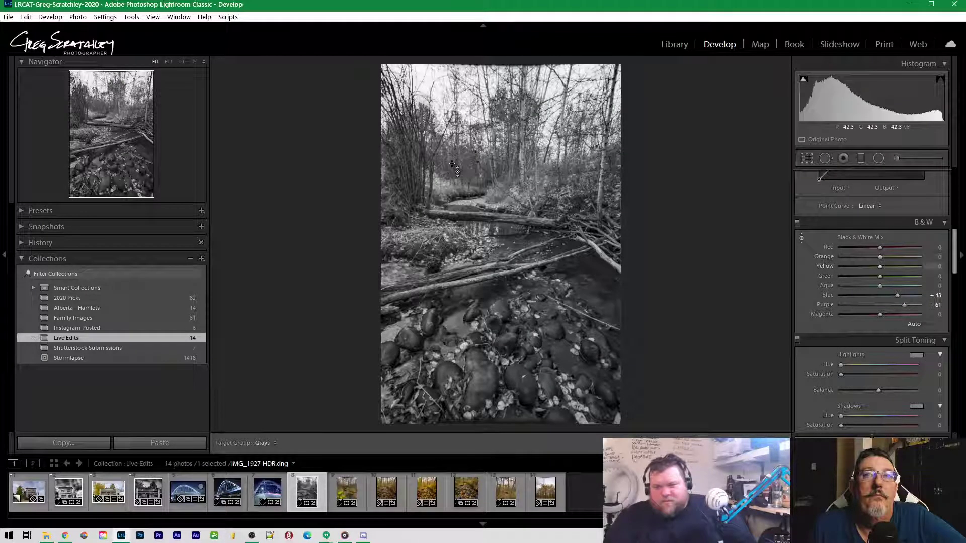
{"action": "mouse_move", "coordinate": [475, 152]}
{"action": "left_mouse_down"}
{"action": "mouse_move", "coordinate": [475, 166]}
{"action": "mouse_move", "coordinate": [475, 151]}
{"action": "left_mouse_up"}
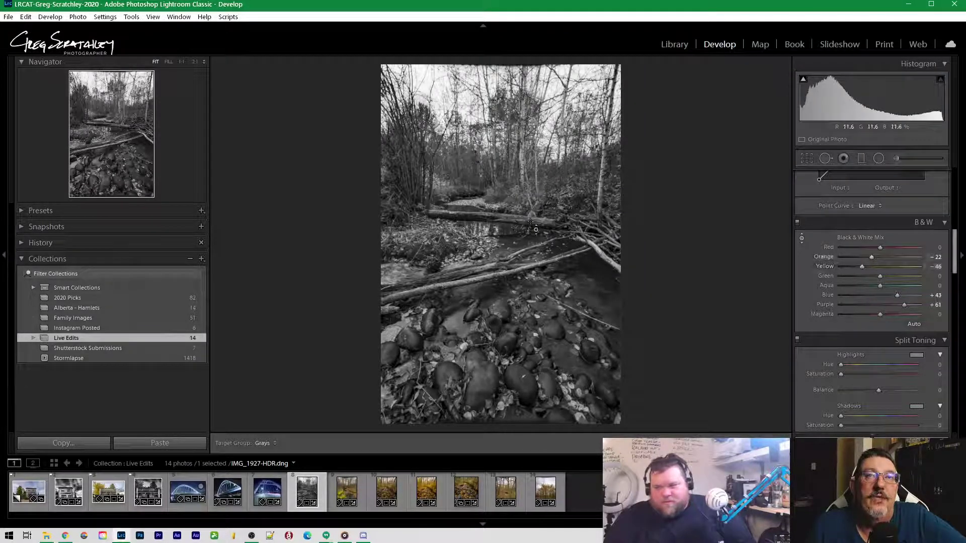
{"action": "left_click_drag", "start_coordinate": [476, 162], "coordinate": [475, 152]}
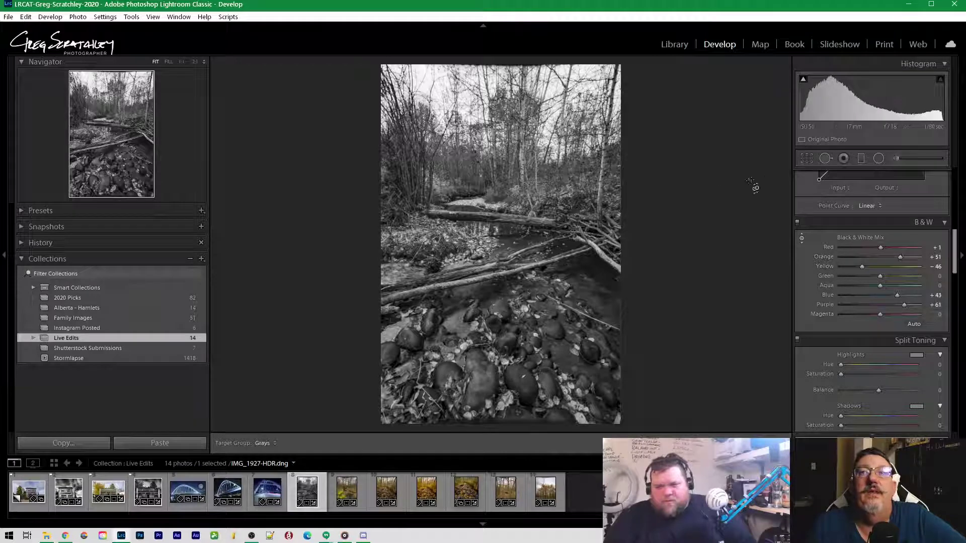
Crop IMG_1927-HDR.dng to a 1 x 1 aspect ratio, shifting the frame down over the rocks to nearly the photo's lower edge
{"action": "left_click", "coordinate": [810, 161]}
{"action": "left_click", "coordinate": [913, 194]}
{"action": "left_click", "coordinate": [845, 240]}
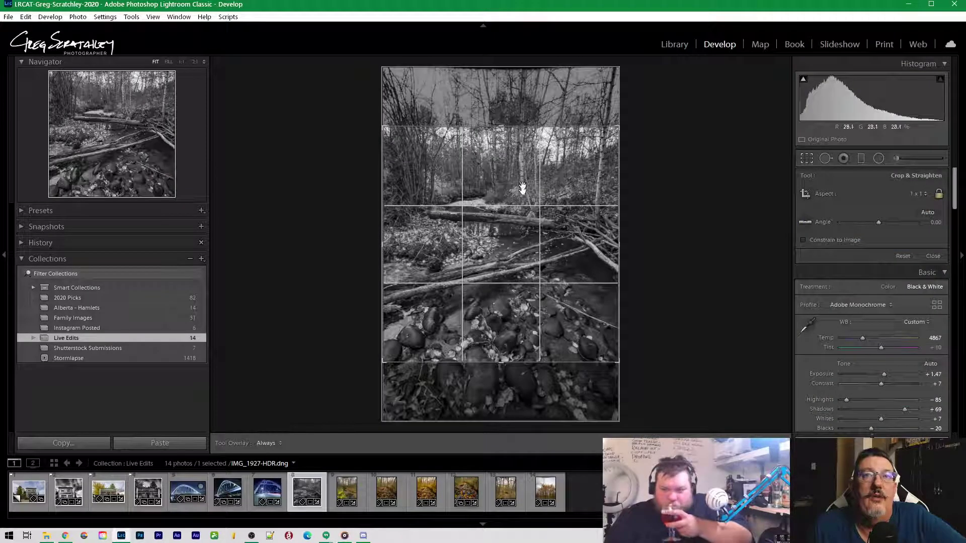
{"action": "left_click_drag", "start_coordinate": [522, 156], "coordinate": [515, 229]}
{"action": "key", "text": "Return"}
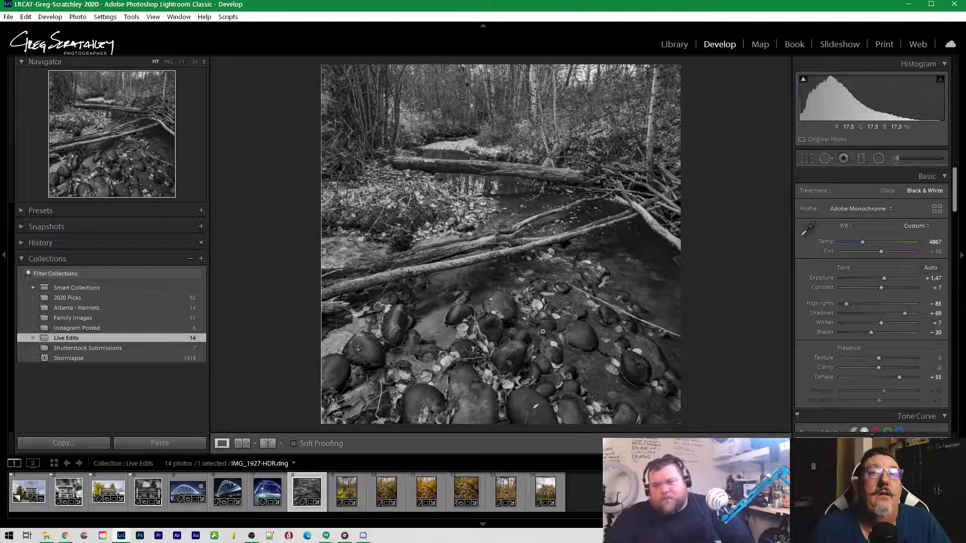
{"action": "left_click", "coordinate": [806, 158]}
{"action": "left_click_drag", "start_coordinate": [604, 264], "coordinate": [564, 244]}
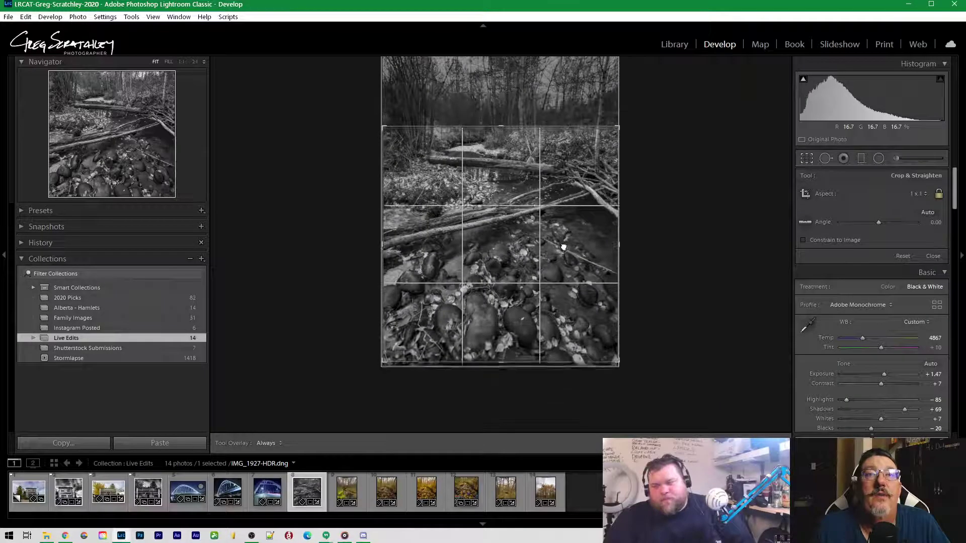
{"action": "key", "text": "Return"}
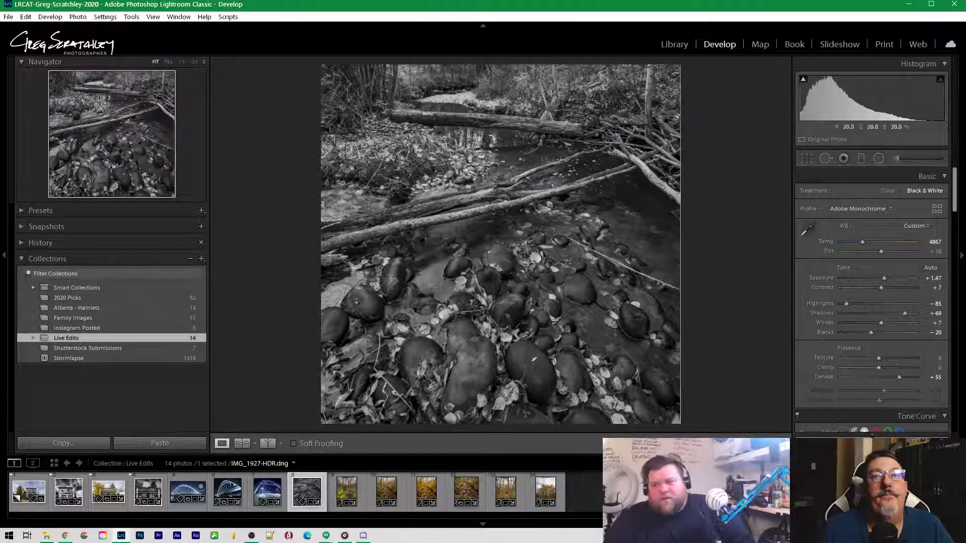
Refine the black and white mix of IMG_1927-HDR.dng to Orange +29, Yellow -51, Aqua +37 and Blue +100
{"action": "left_click", "coordinate": [578, 292]}
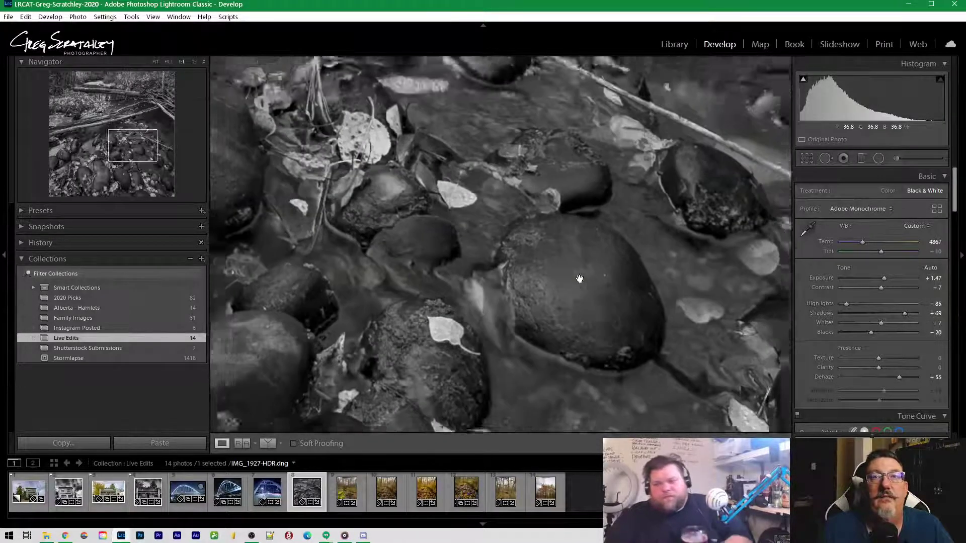
{"action": "left_click", "coordinate": [579, 278]}
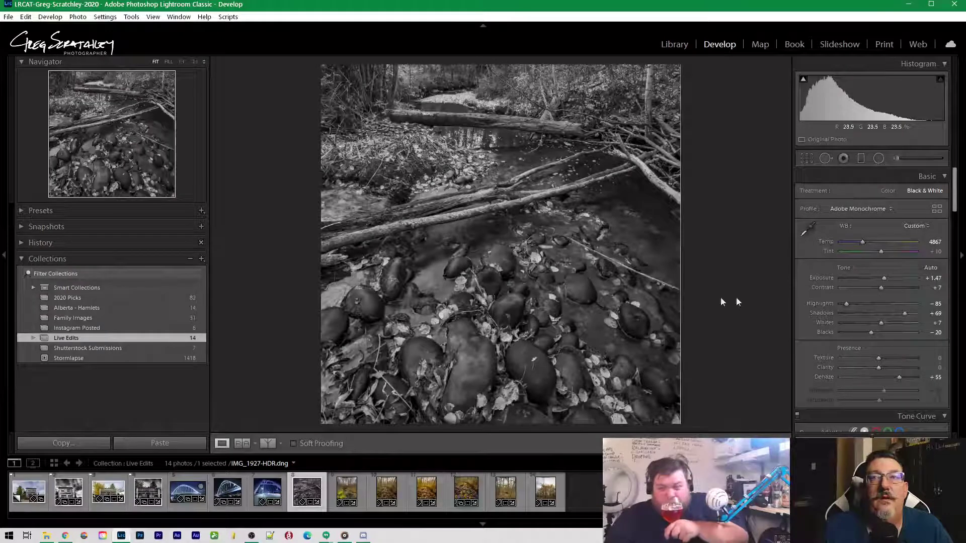
{"action": "scroll", "coordinate": [847, 321], "scroll_direction": "down", "scroll_amount": 5}
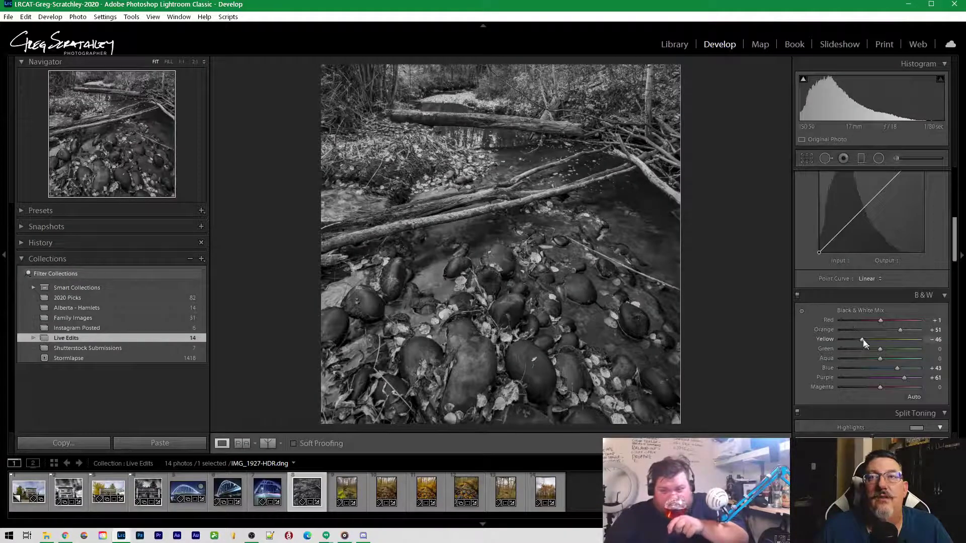
{"action": "left_click", "coordinate": [802, 311]}
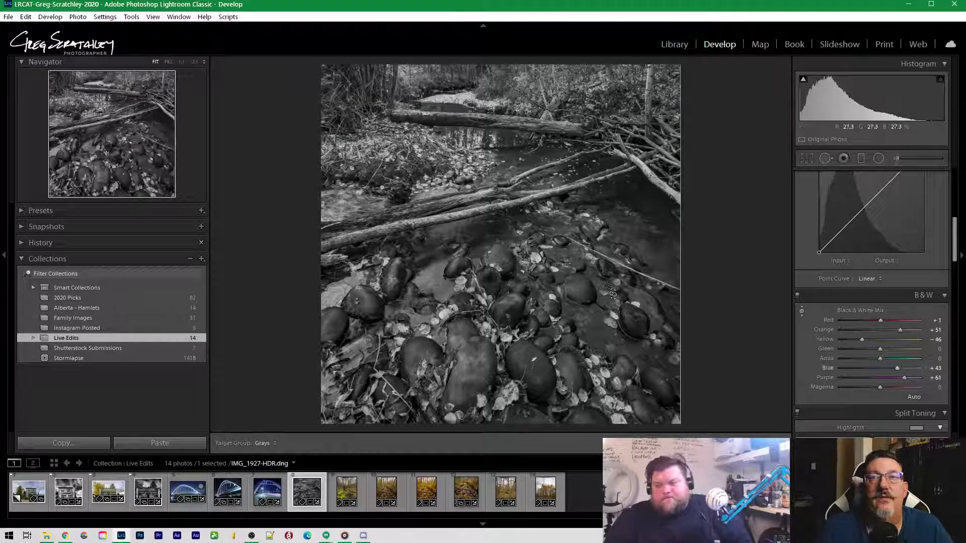
{"action": "left_click_drag", "start_coordinate": [436, 274], "coordinate": [436, 253]}
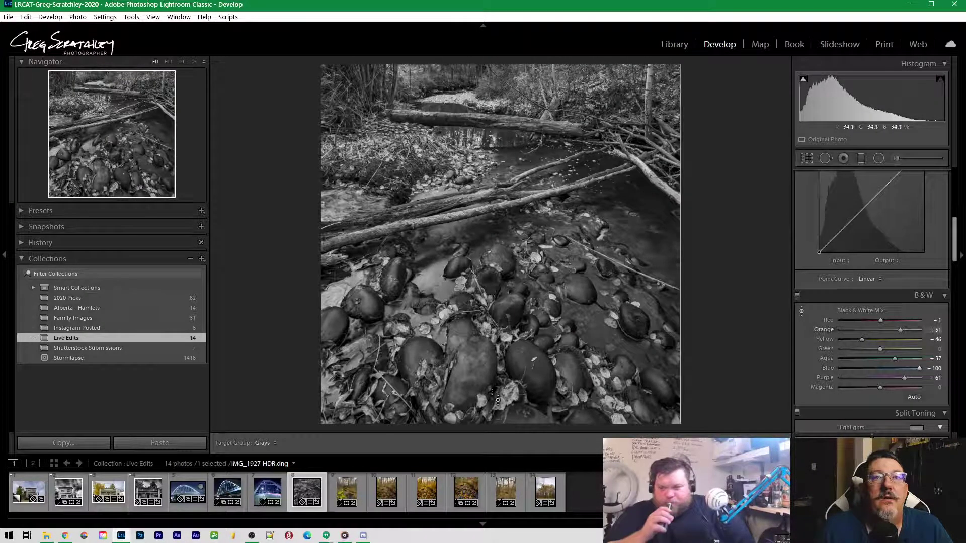
{"action": "mouse_move", "coordinate": [555, 102]}
{"action": "left_mouse_down"}
{"action": "mouse_move", "coordinate": [556, 121]}
{"action": "mouse_move", "coordinate": [557, 88]}
{"action": "mouse_move", "coordinate": [557, 109]}
{"action": "left_mouse_up"}
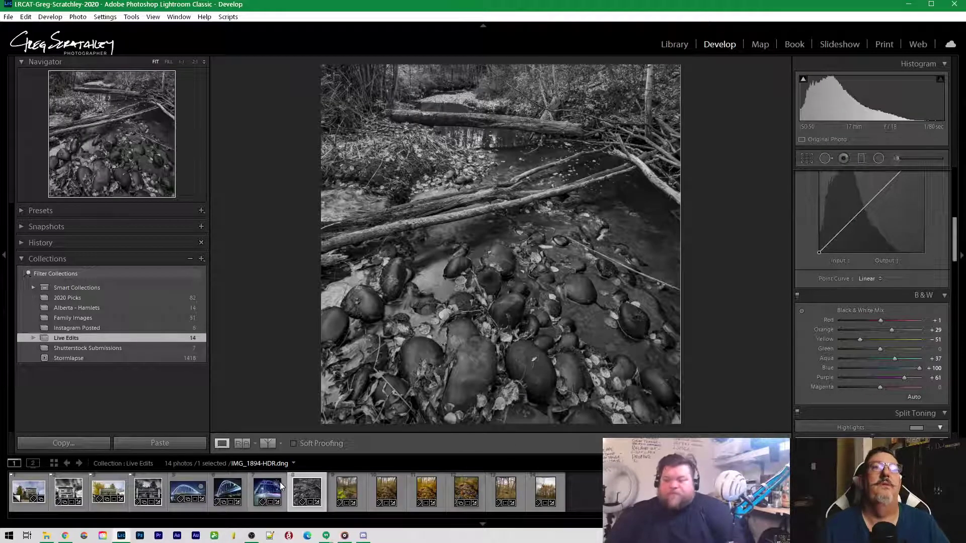
Reset all develop settings of IMG_1927-HDR.dng
{"action": "right_click", "coordinate": [308, 491]}
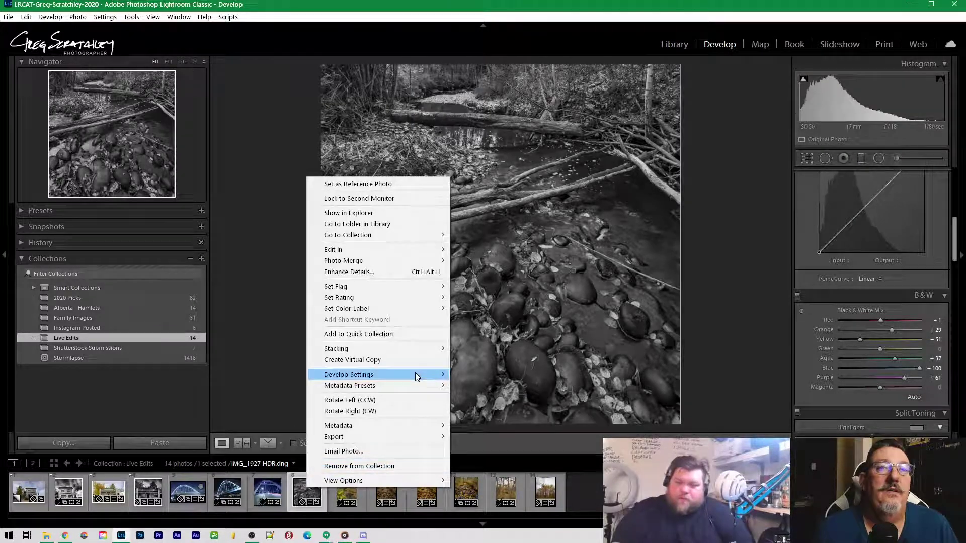
{"action": "mouse_move", "coordinate": [416, 372]}
{"action": "left_click", "coordinate": [473, 375]}
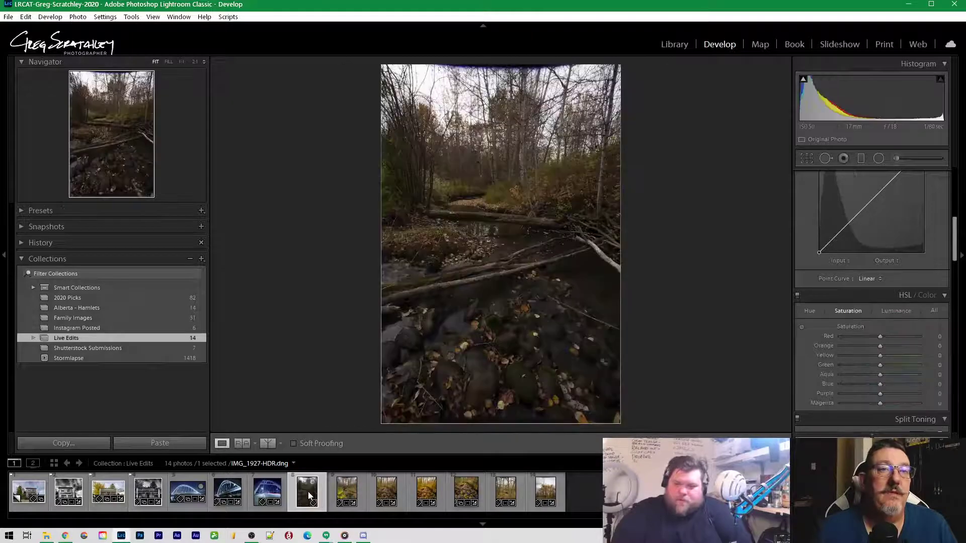
Remove IMG_1927-HDR.dng from the Live Edits collection
{"action": "right_click", "coordinate": [308, 492]}
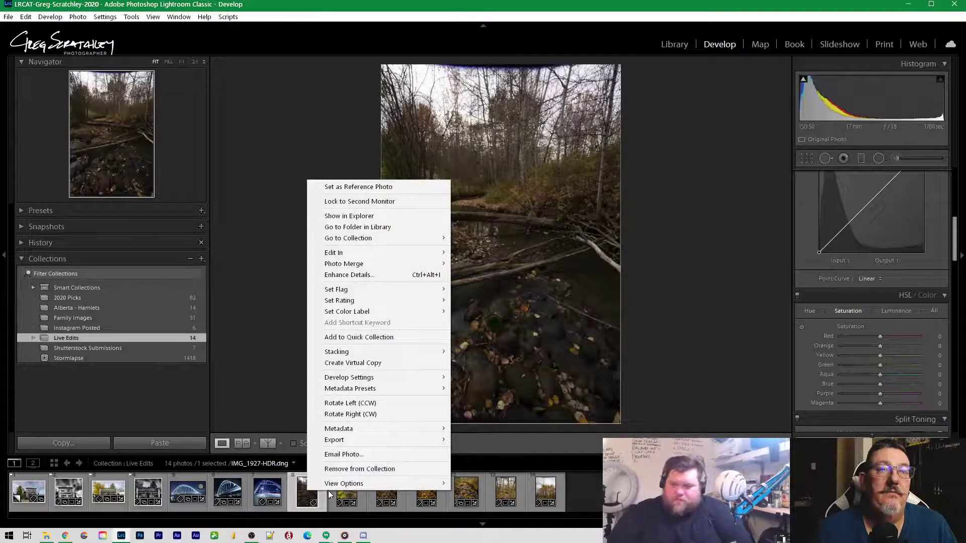
{"action": "left_click", "coordinate": [348, 469]}
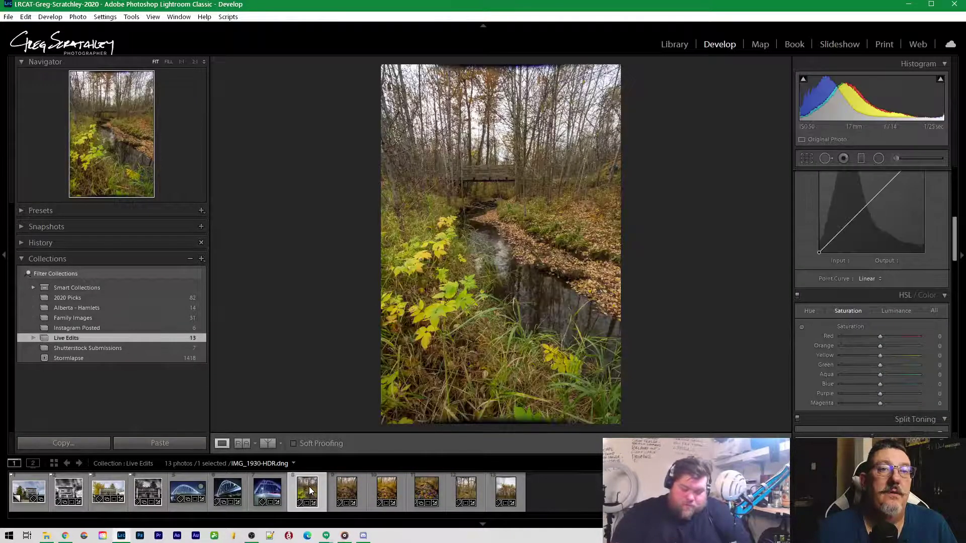
Crop IMG_1971-HDR.dng to a 4 x 5 / 8 x 10 aspect ratio at nearly full width, cutting off the dark upper edge and the lower grass
{"action": "left_click", "coordinate": [503, 491]}
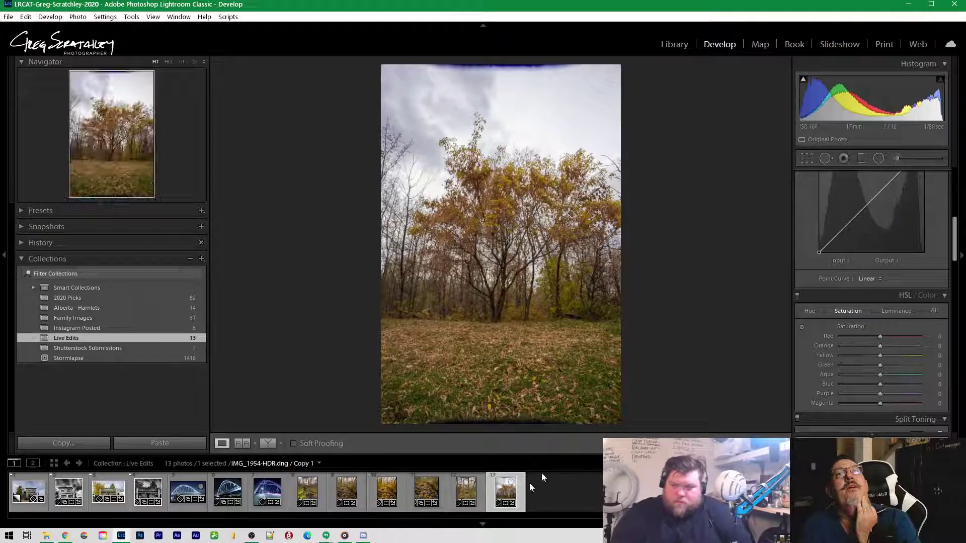
{"action": "left_click", "coordinate": [808, 161]}
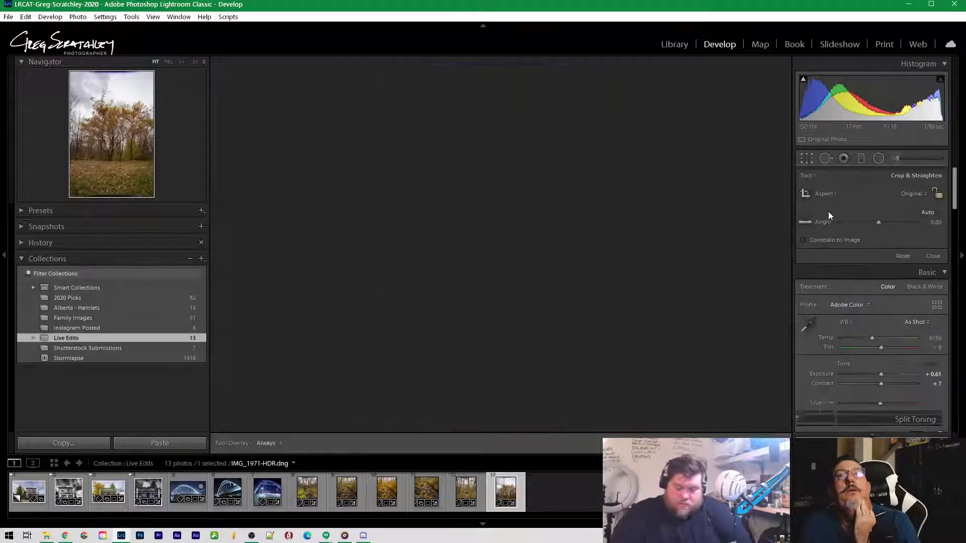
{"action": "left_click", "coordinate": [910, 193]}
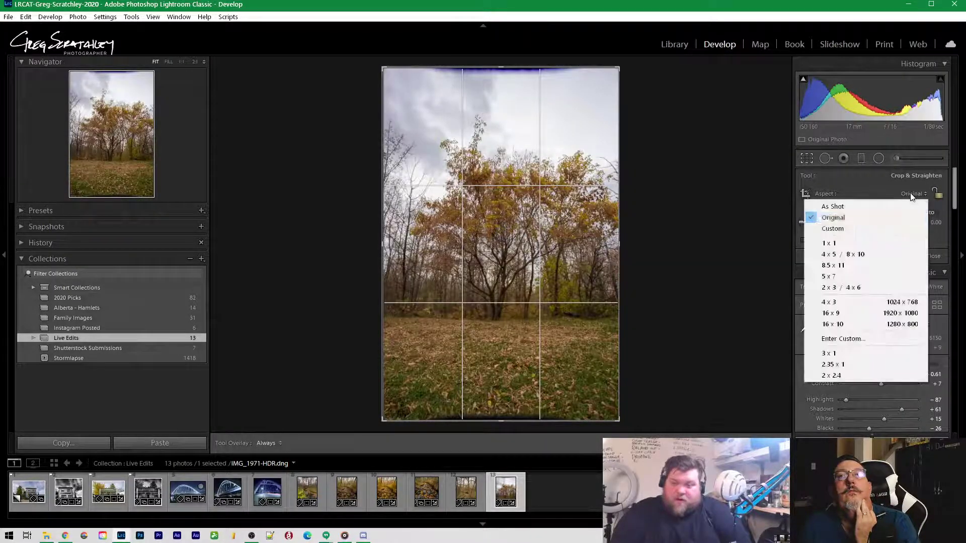
{"action": "left_click", "coordinate": [853, 241]}
{"action": "left_click_drag", "start_coordinate": [570, 237], "coordinate": [521, 261]}
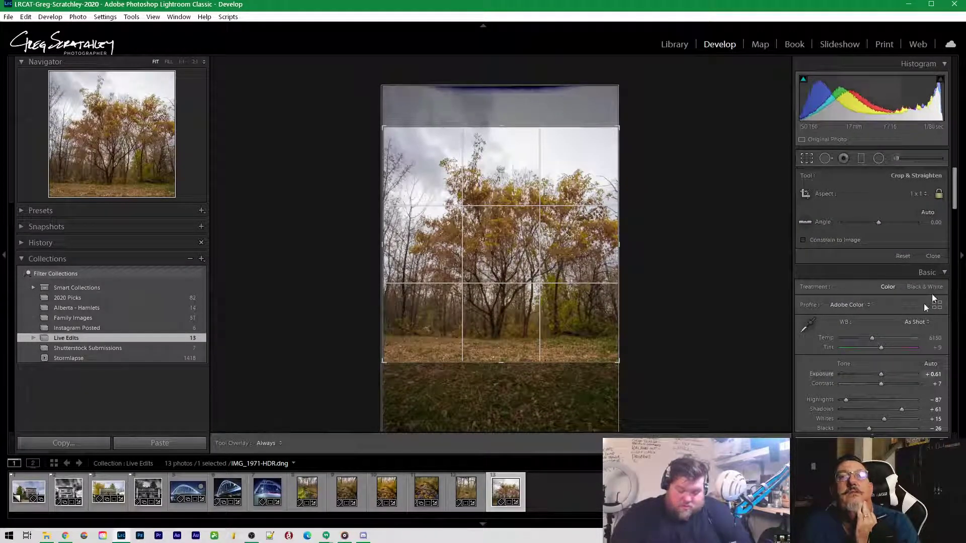
{"action": "left_click", "coordinate": [917, 194]}
{"action": "left_click", "coordinate": [834, 256]}
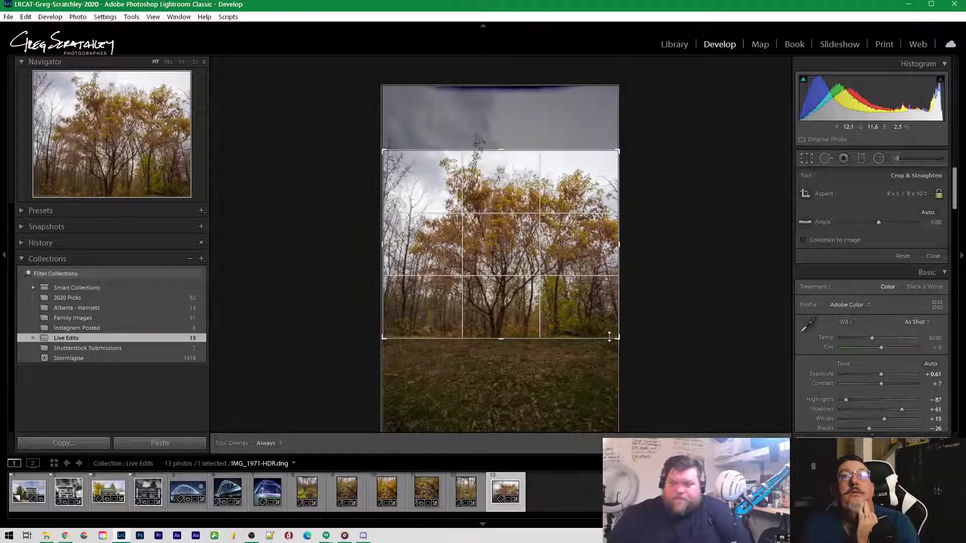
{"action": "left_click_drag", "start_coordinate": [614, 339], "coordinate": [611, 403]}
{"action": "left_click_drag", "start_coordinate": [567, 361], "coordinate": [551, 374]}
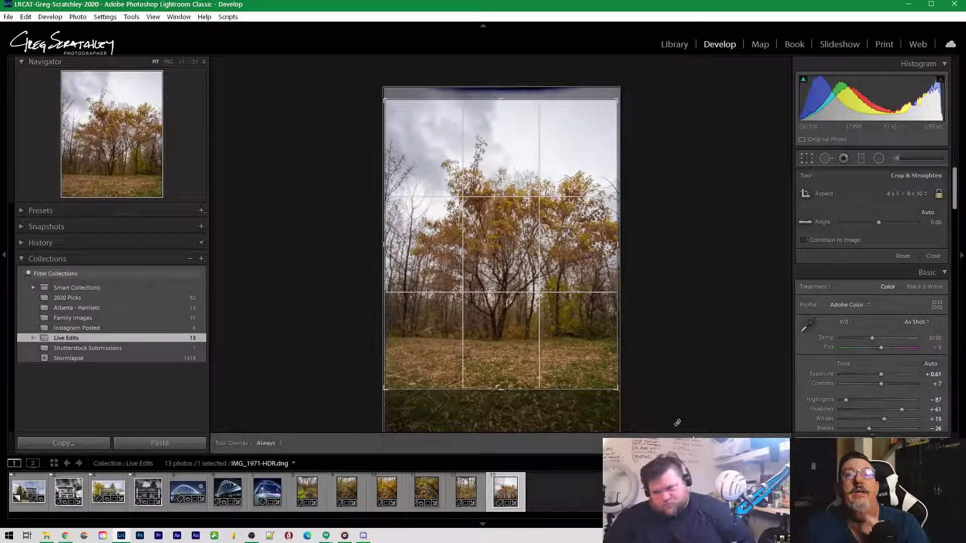
{"action": "key", "text": "Return"}
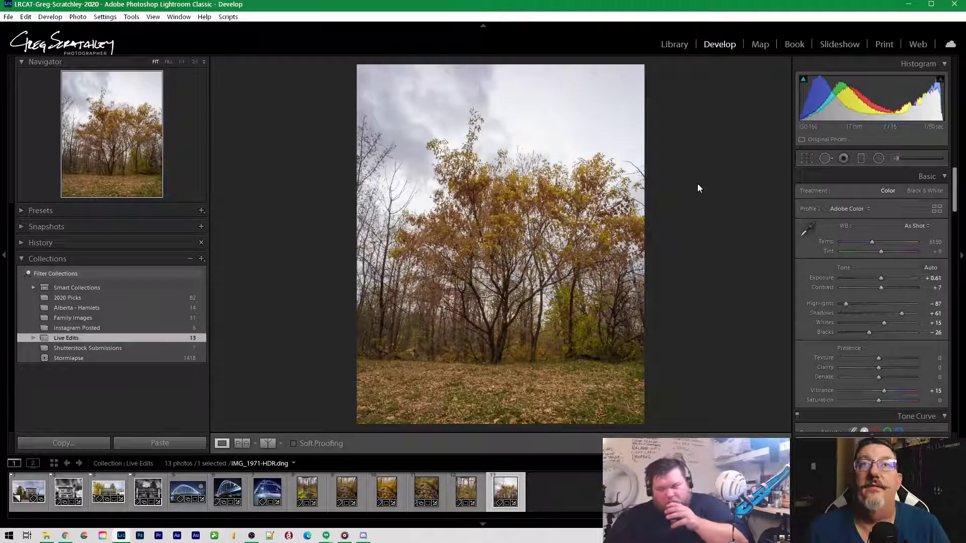
Add a post-crop vignette to the tree photo with Amount -13
{"action": "scroll", "coordinate": [884, 251], "scroll_direction": "down", "scroll_amount": 10}
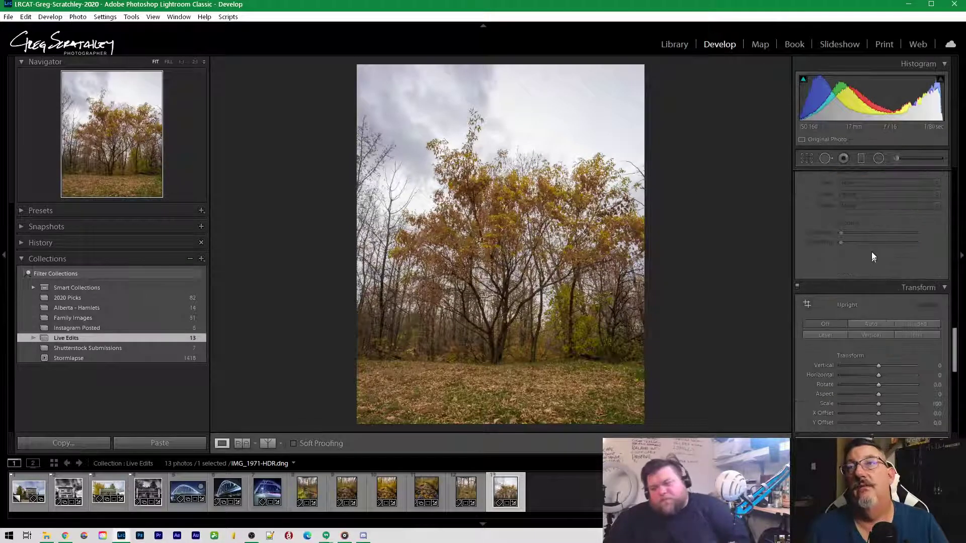
{"action": "scroll", "coordinate": [872, 262], "scroll_direction": "down", "scroll_amount": 5}
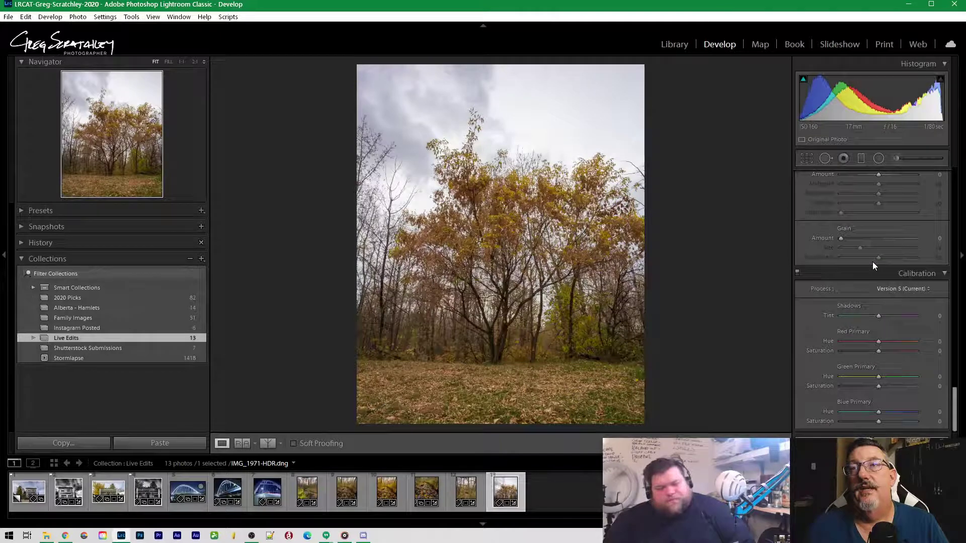
{"action": "scroll", "coordinate": [872, 263], "scroll_direction": "up", "scroll_amount": 5}
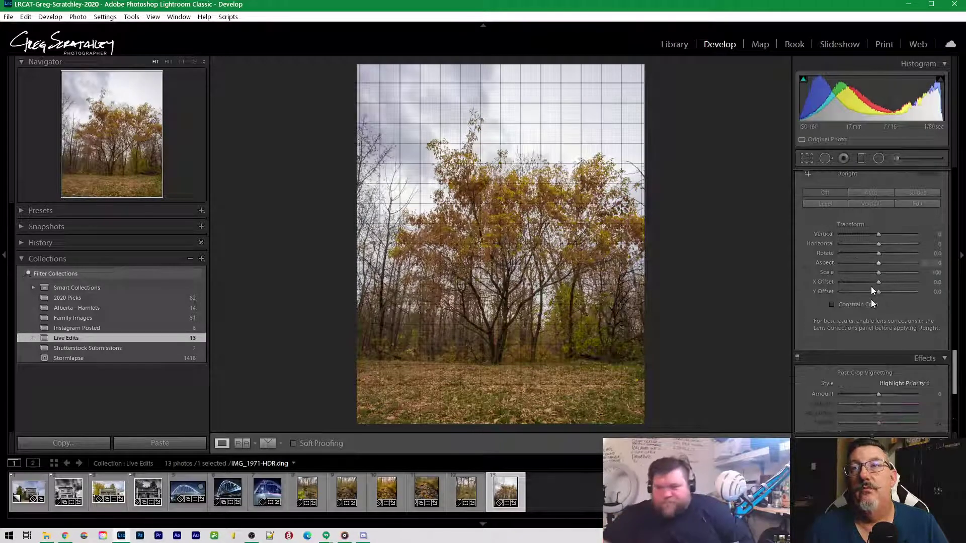
{"action": "left_click_drag", "start_coordinate": [877, 396], "coordinate": [871, 397]}
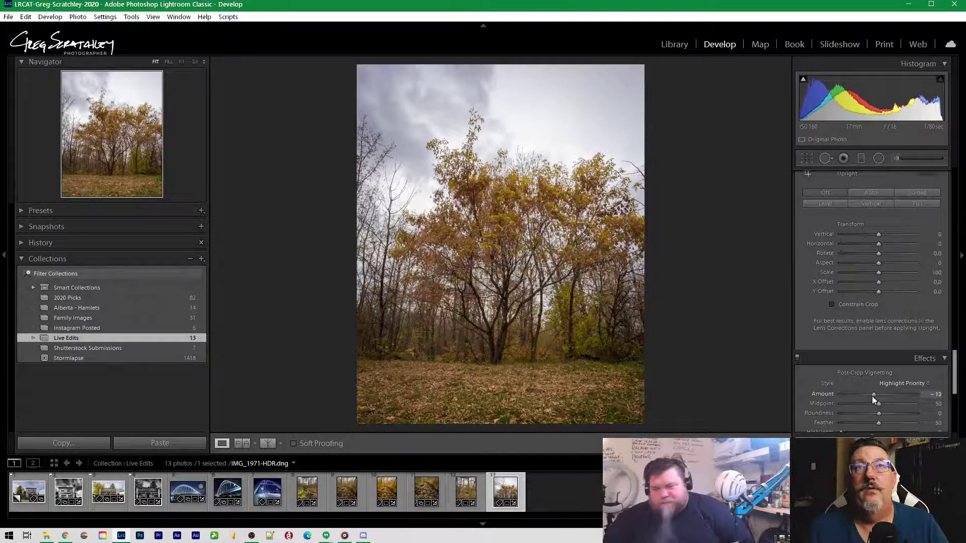
Enable lens profile corrections and chromatic aberration removal for IMG_1971-HDR.dng
{"action": "scroll", "coordinate": [819, 274], "scroll_direction": "up", "scroll_amount": 3}
{"action": "left_click", "coordinate": [804, 233]}
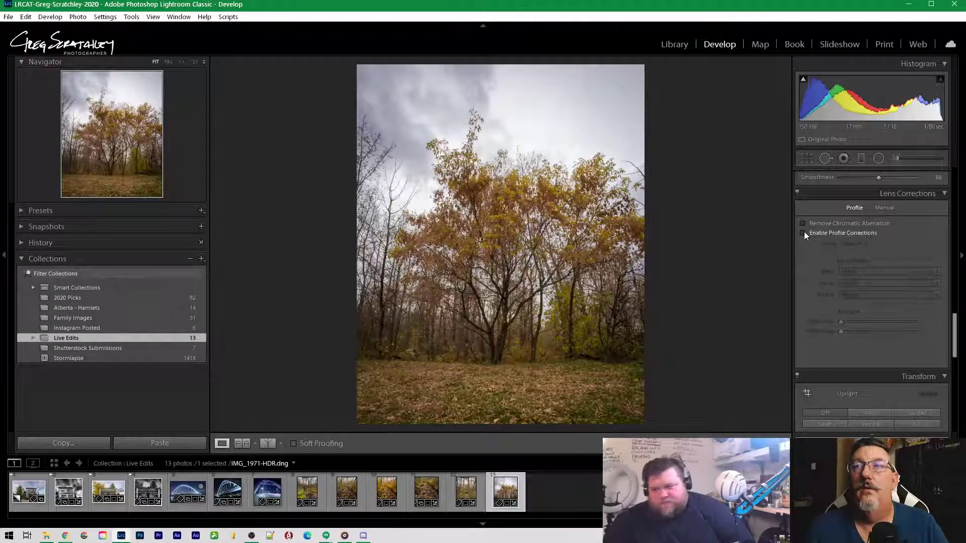
{"action": "left_click", "coordinate": [804, 224]}
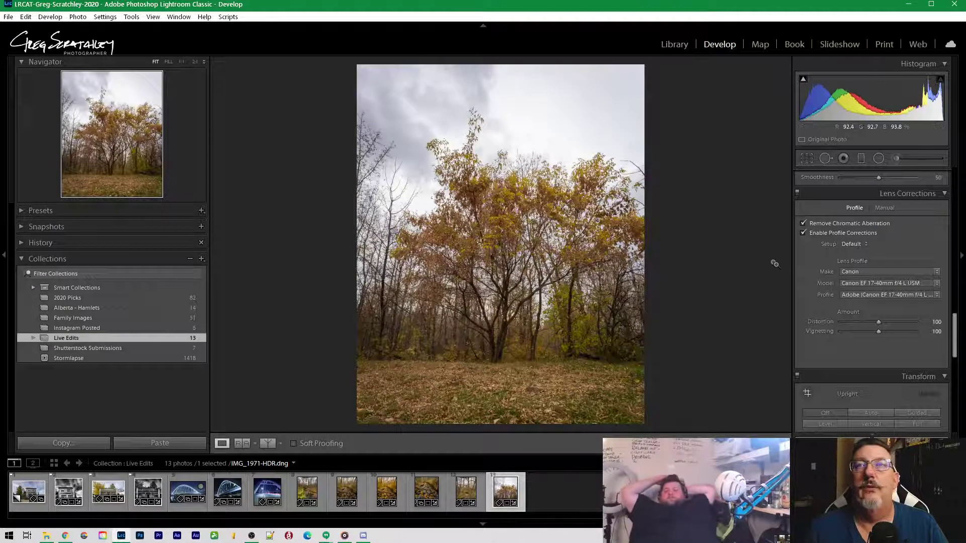
Set Dehaze to +27 and darken the sky with a graduated filter of reduced exposure ending at the upper branches
{"action": "scroll", "coordinate": [871, 276], "scroll_direction": "up", "scroll_amount": 8}
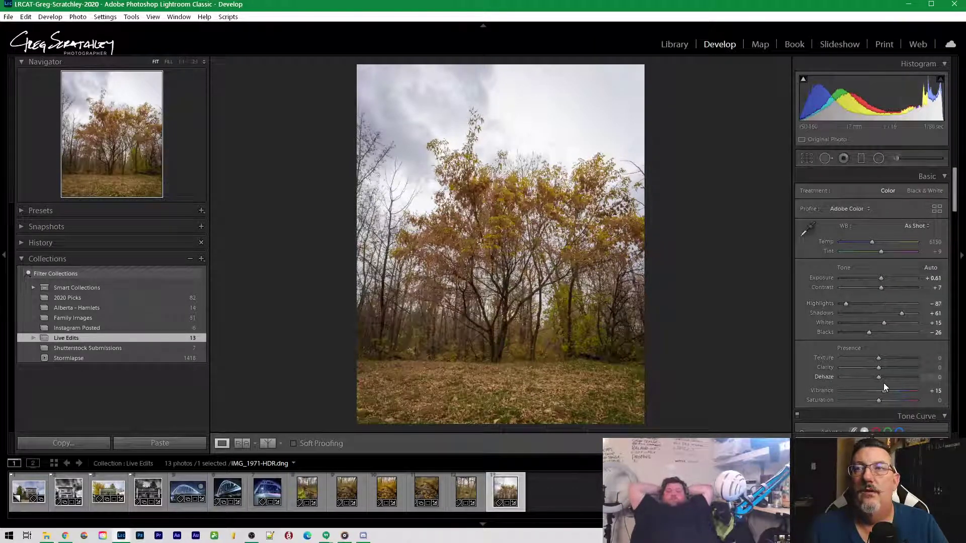
{"action": "mouse_move", "coordinate": [879, 378]}
{"action": "left_mouse_down"}
{"action": "mouse_move", "coordinate": [897, 378]}
{"action": "mouse_move", "coordinate": [890, 379]}
{"action": "left_mouse_up"}
{"action": "left_click", "coordinate": [858, 157]}
{"action": "left_click_drag", "start_coordinate": [500, 90], "coordinate": [502, 203]}
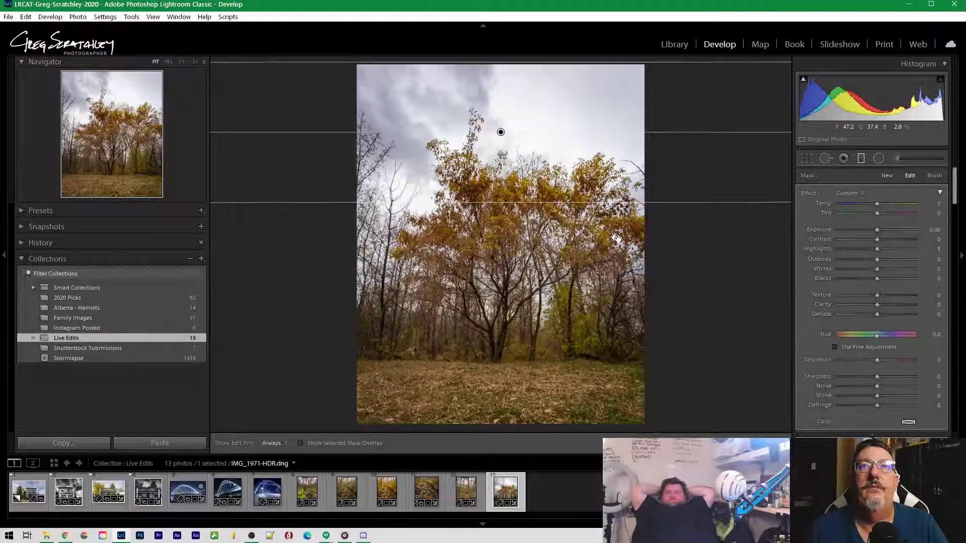
{"action": "left_click", "coordinate": [873, 229]}
{"action": "left_click_drag", "start_coordinate": [873, 229], "coordinate": [869, 229]}
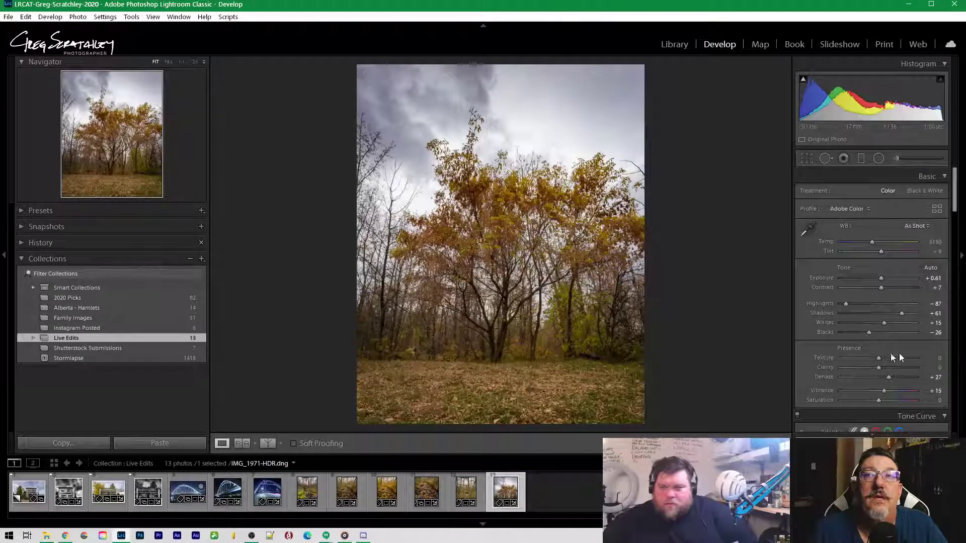
Boost the foliage color with targeted saturation adjustments to Orange +72 and Yellow +99
{"action": "scroll", "coordinate": [899, 353], "scroll_direction": "down", "scroll_amount": 5}
{"action": "left_click", "coordinate": [801, 328]}
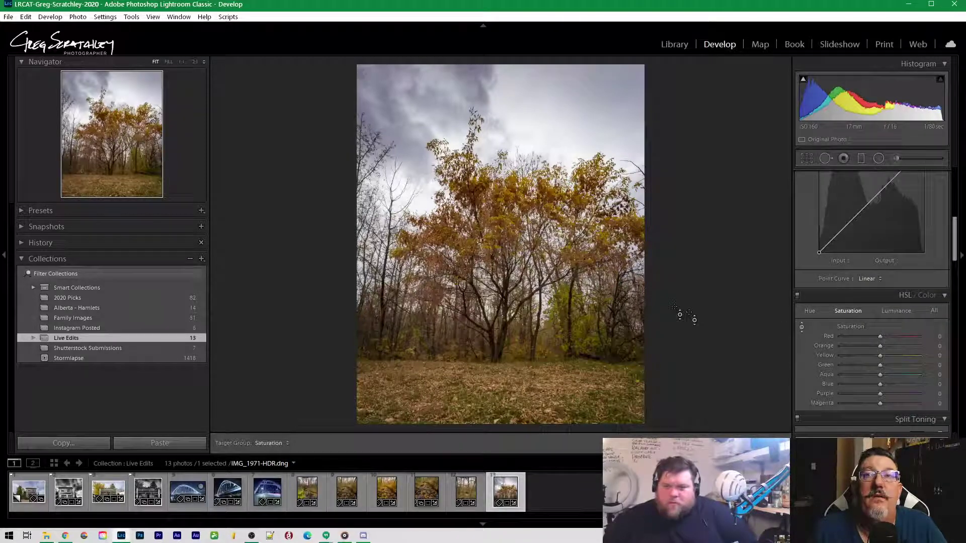
{"action": "left_click", "coordinate": [113, 125]}
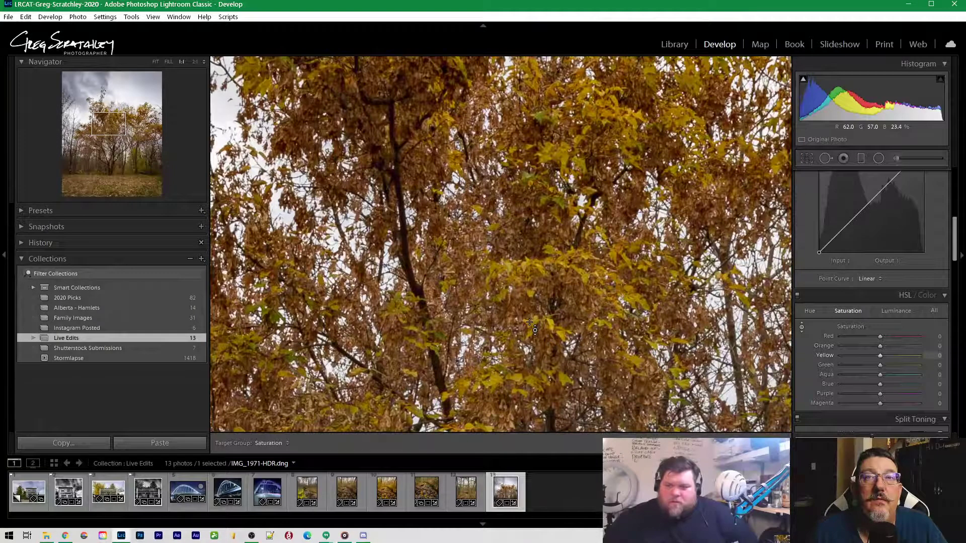
{"action": "left_click_drag", "start_coordinate": [538, 325], "coordinate": [538, 297]}
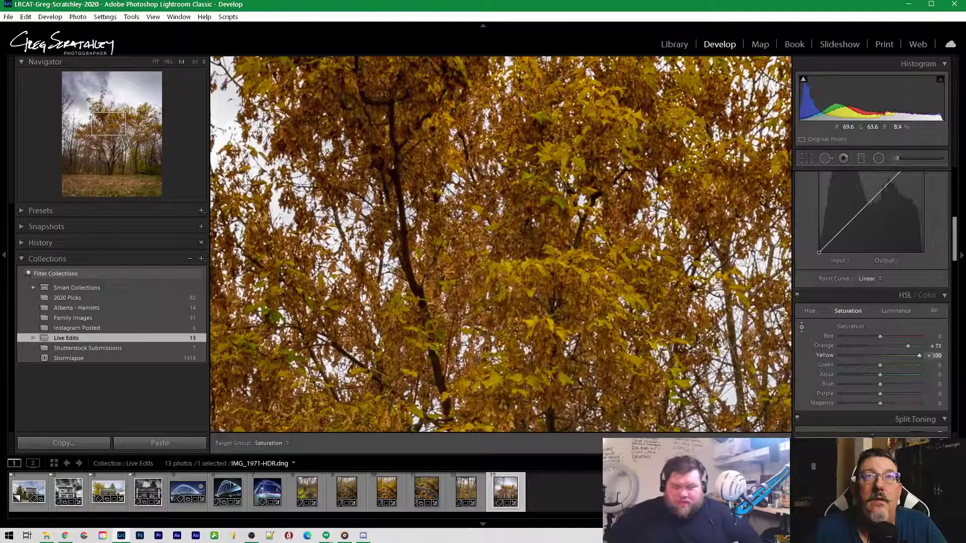
{"action": "left_click_drag", "start_coordinate": [519, 372], "coordinate": [520, 359]}
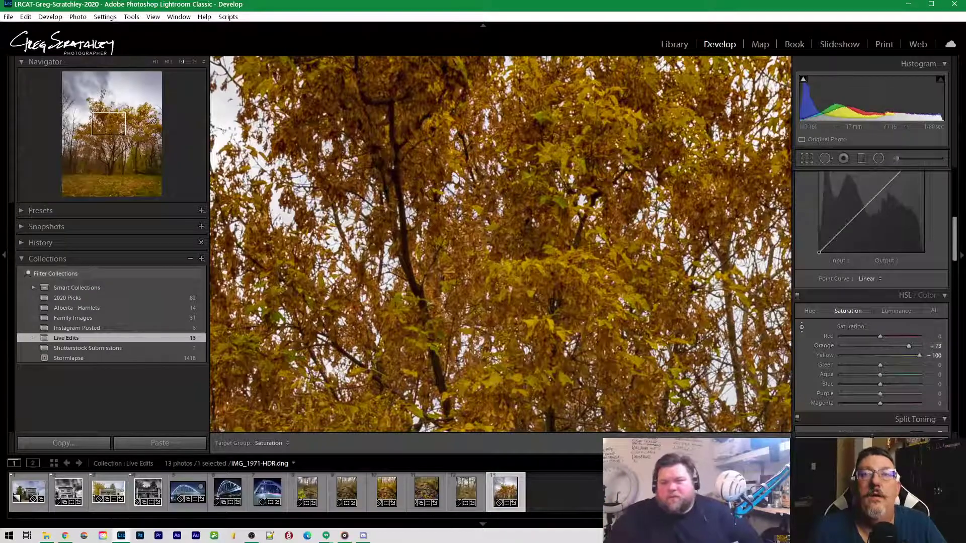
{"action": "mouse_move", "coordinate": [108, 123]}
{"action": "left_mouse_down"}
{"action": "mouse_move", "coordinate": [112, 143]}
{"action": "mouse_move", "coordinate": [142, 161]}
{"action": "mouse_move", "coordinate": [115, 138]}
{"action": "left_mouse_up"}
{"action": "key", "text": "z"}
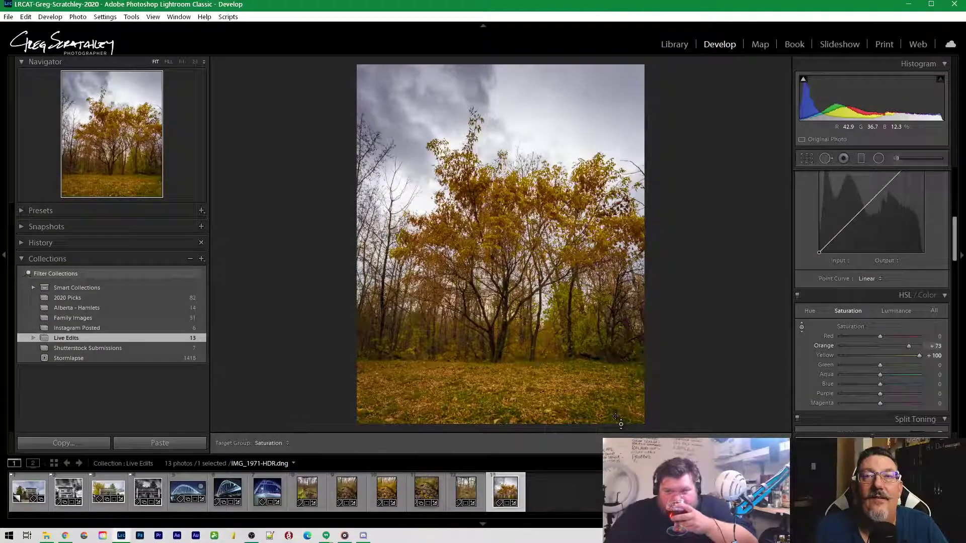
{"action": "mouse_move", "coordinate": [612, 413]}
{"action": "left_mouse_down"}
{"action": "mouse_move", "coordinate": [612, 446]}
{"action": "mouse_move", "coordinate": [621, 414]}
{"action": "left_mouse_up"}
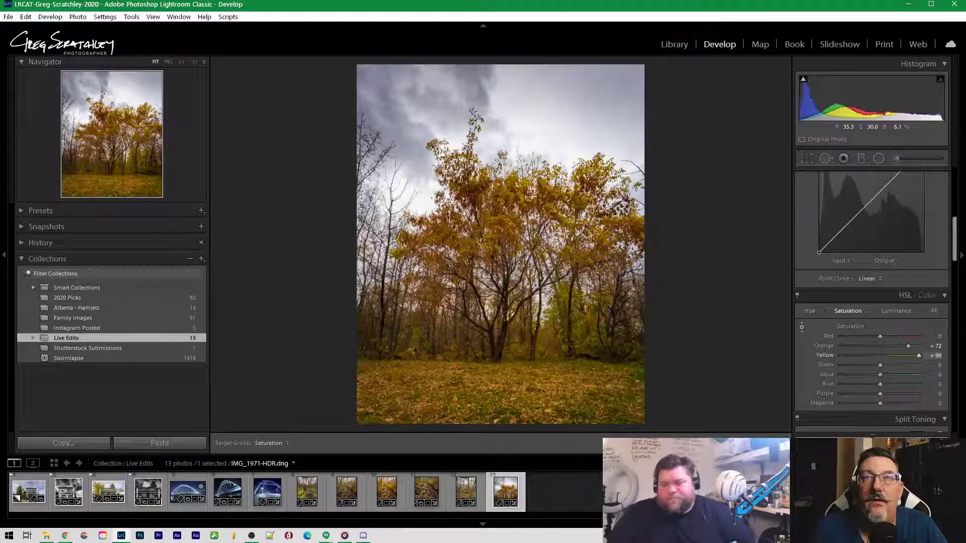
Adjust the luminance of IMG_1971-HDR.dng to Orange +100, Yellow -33, Green -77, Aqua -1, Blue -67 and Purple -13
{"action": "left_click", "coordinate": [896, 311]}
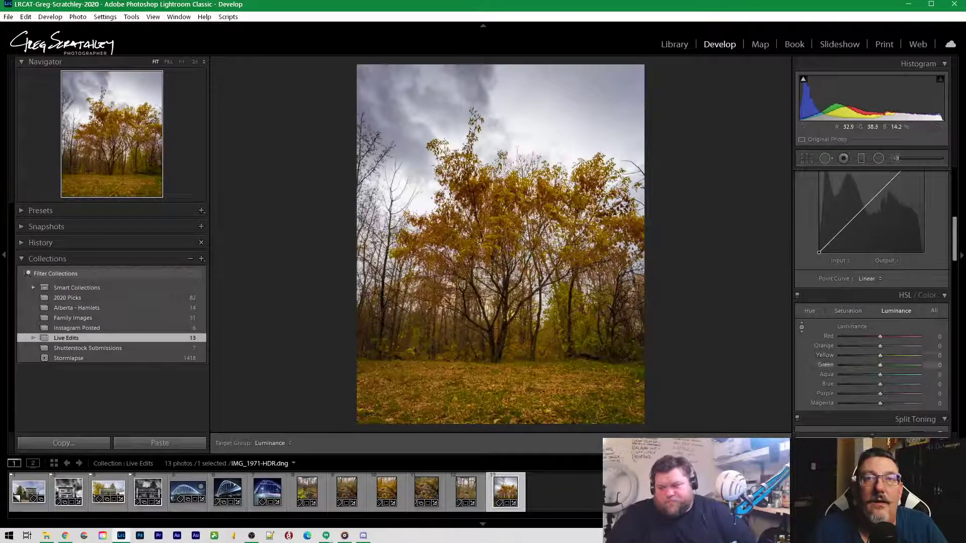
{"action": "left_click_drag", "start_coordinate": [569, 308], "coordinate": [570, 317]}
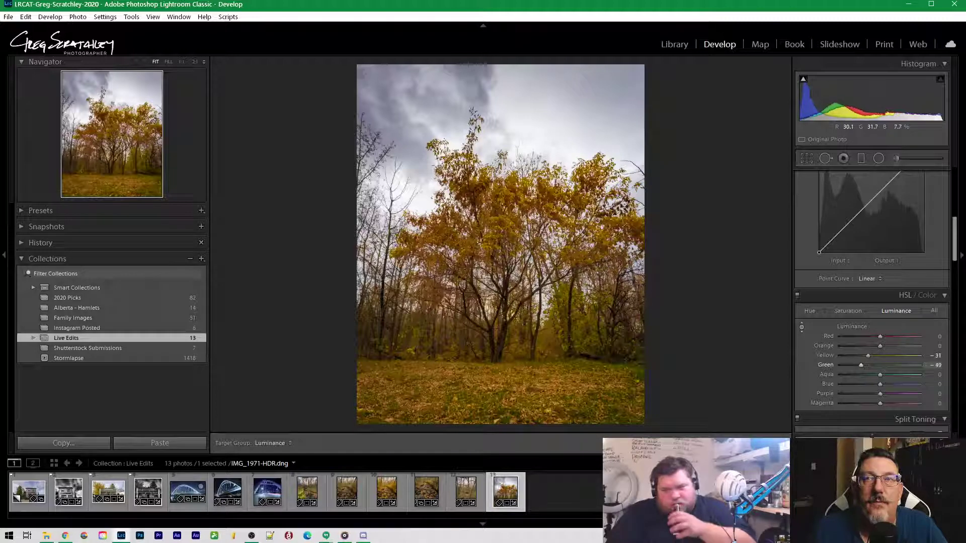
{"action": "left_click_drag", "start_coordinate": [570, 335], "coordinate": [570, 327]}
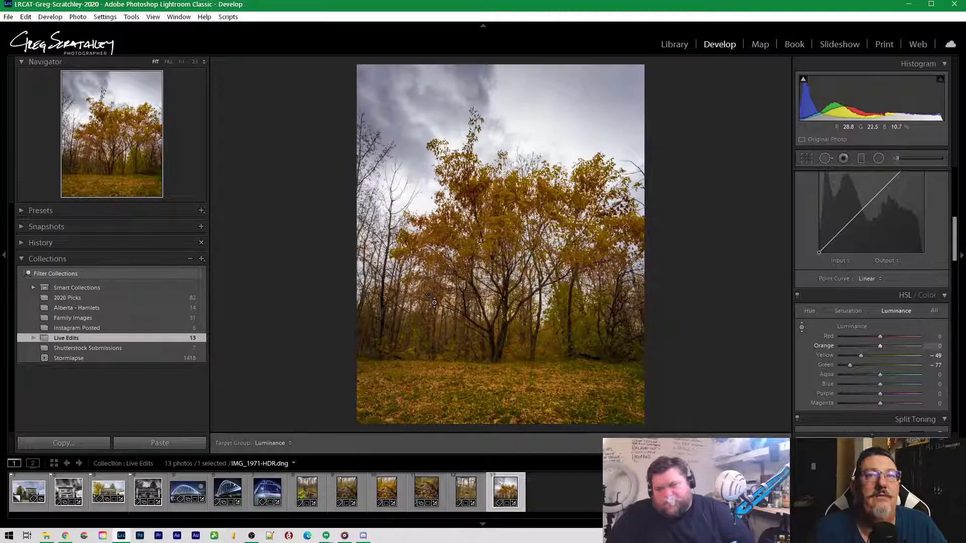
{"action": "left_click_drag", "start_coordinate": [533, 387], "coordinate": [533, 337]}
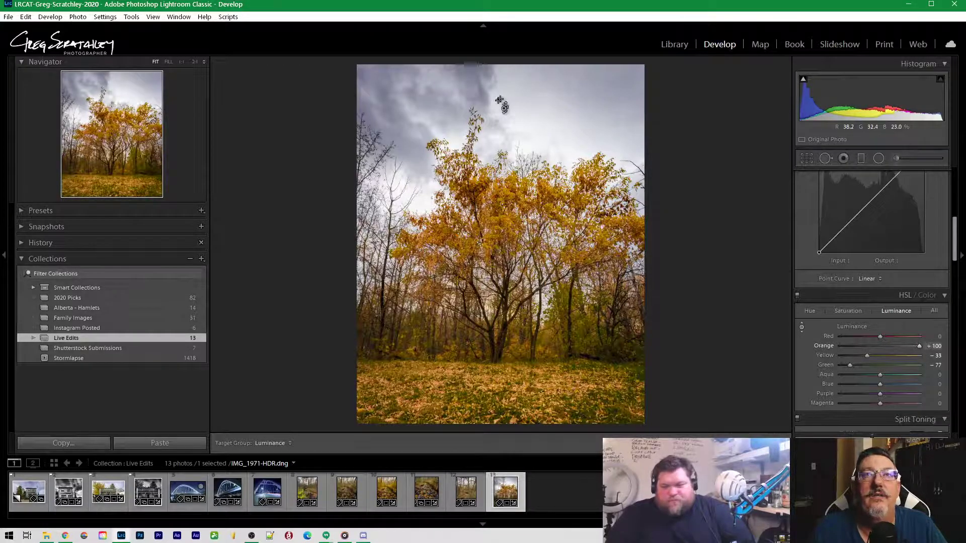
{"action": "mouse_move", "coordinate": [455, 65]}
{"action": "left_mouse_down"}
{"action": "mouse_move", "coordinate": [395, 65]}
{"action": "mouse_move", "coordinate": [468, 66]}
{"action": "left_mouse_up"}
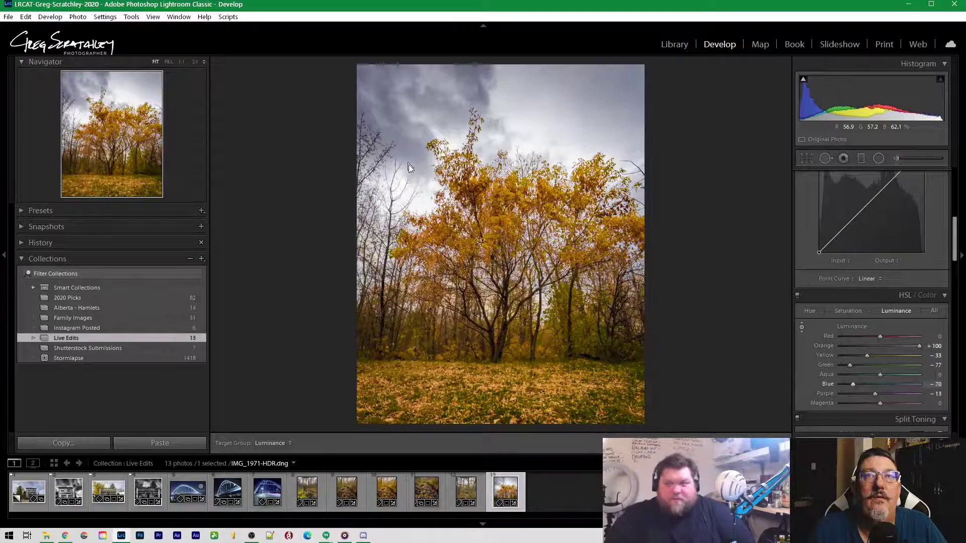
{"action": "mouse_move", "coordinate": [424, 200]}
{"action": "left_mouse_down"}
{"action": "mouse_move", "coordinate": [423, 229]}
{"action": "mouse_move", "coordinate": [424, 196]}
{"action": "left_mouse_up"}
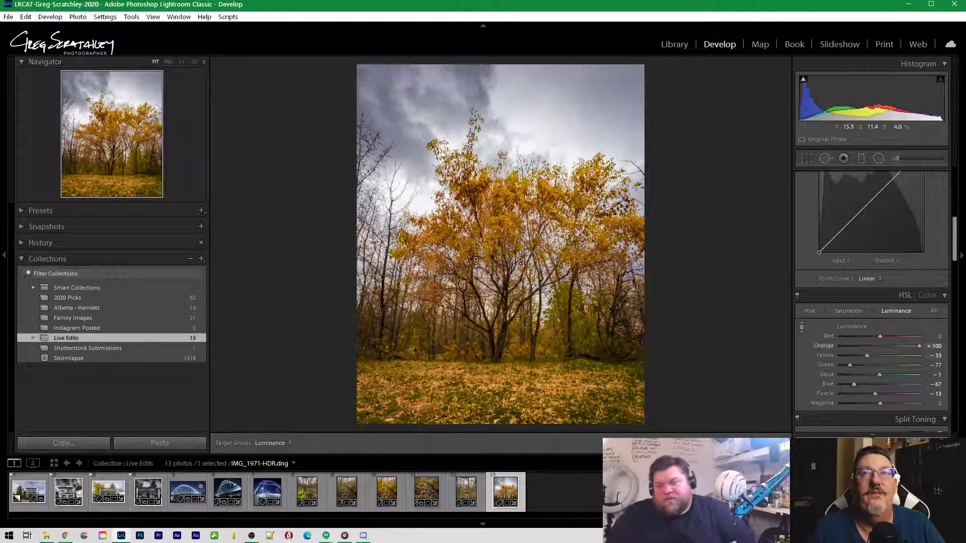
Tighten the 4 x 5 crop of IMG_1971-HDR.dng around the tree and check the trunk at close range
{"action": "left_click", "coordinate": [807, 159]}
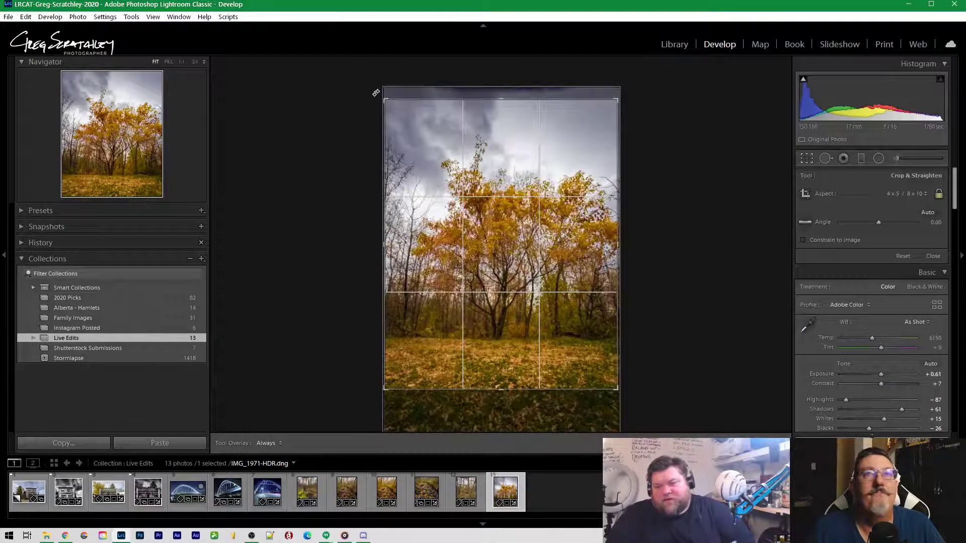
{"action": "left_click_drag", "start_coordinate": [385, 95], "coordinate": [394, 111]}
{"action": "key", "text": "Return"}
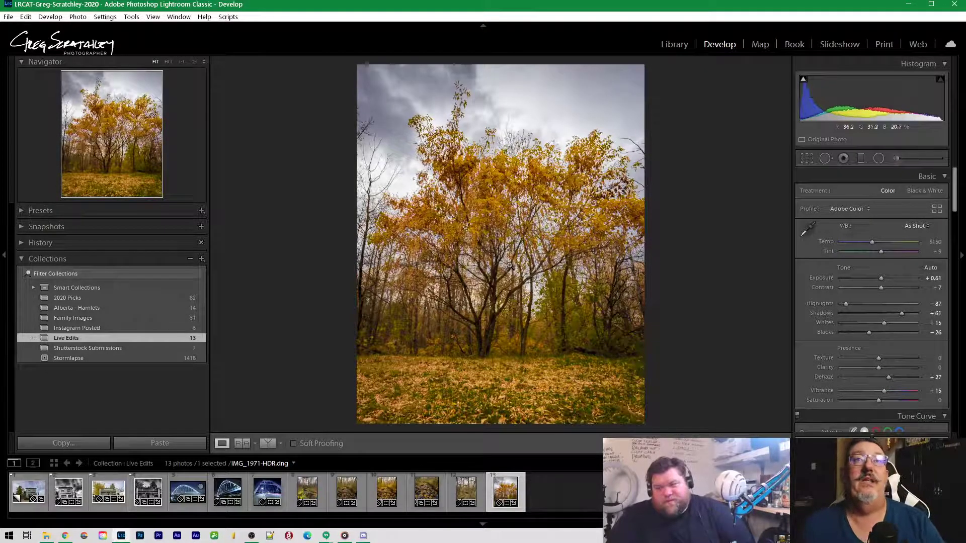
{"action": "left_click", "coordinate": [480, 301]}
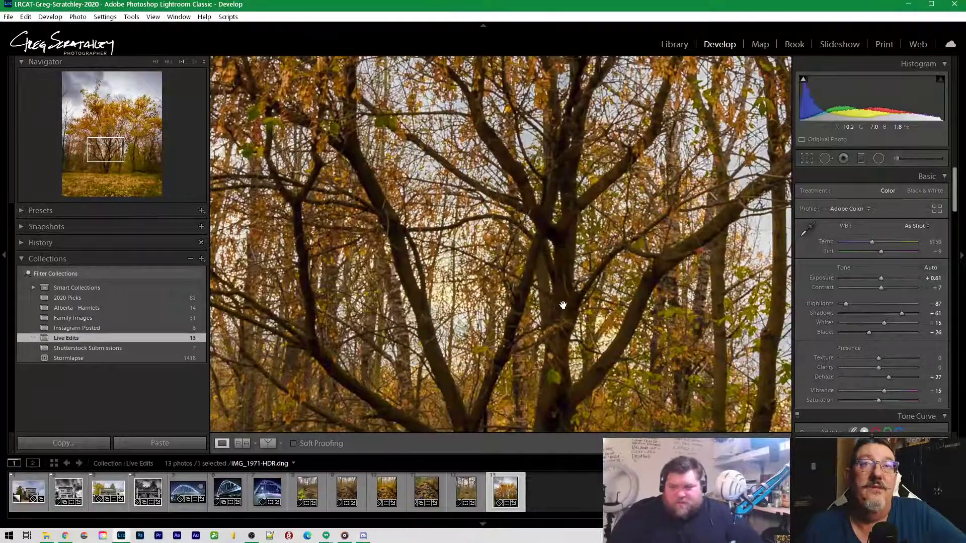
{"action": "left_click", "coordinate": [561, 306]}
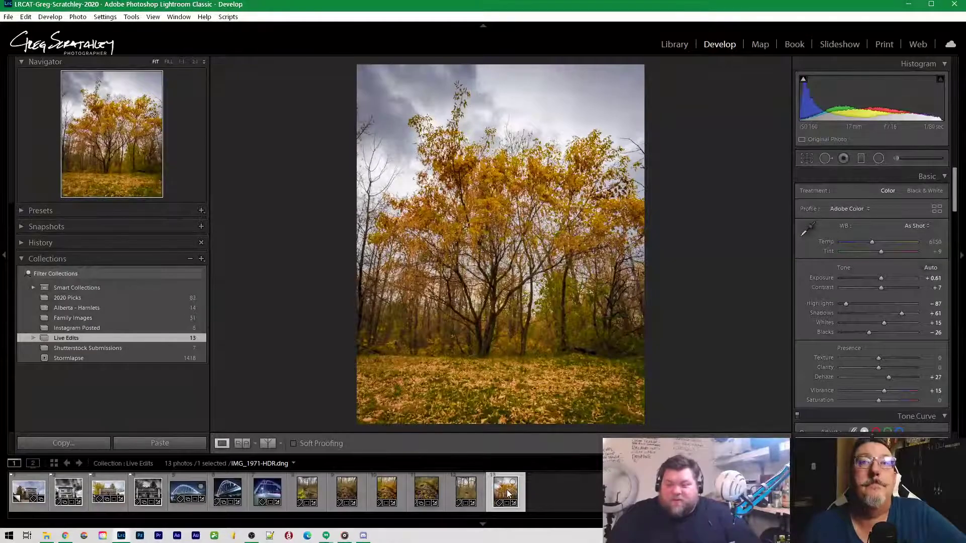
Remove the woodland creek photo with the tall trunk beside the stream from the Live Edits collection
{"action": "left_click", "coordinate": [466, 491]}
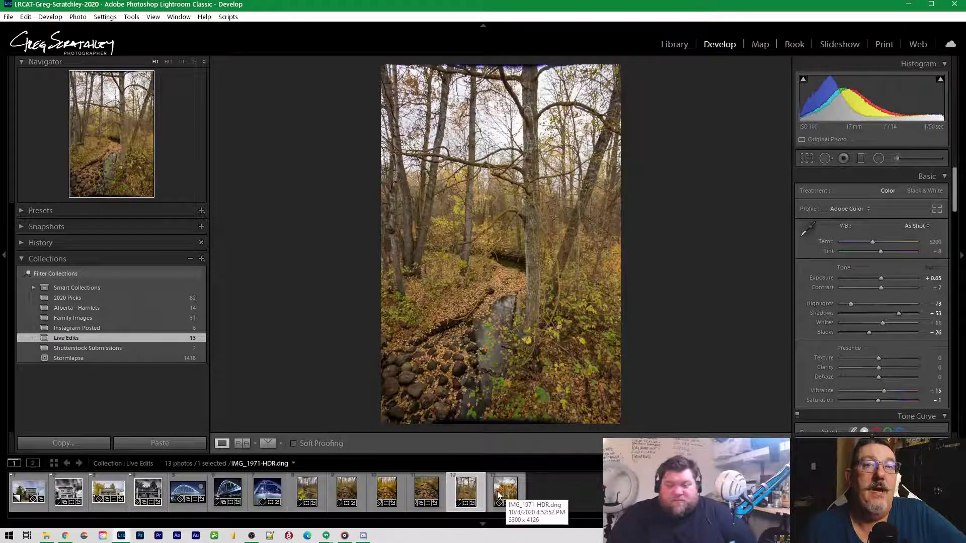
{"action": "right_click", "coordinate": [459, 487]}
{"action": "left_click", "coordinate": [508, 463]}
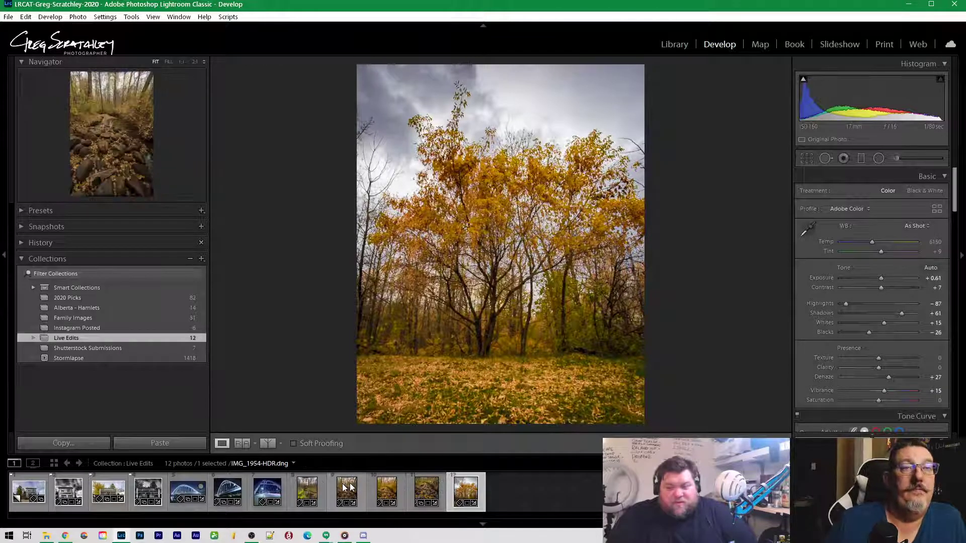
Review bridge photo IMG_1873-HDR.dng and remove the third night bridge photo from the Live Edits collection
{"action": "left_click", "coordinate": [188, 491]}
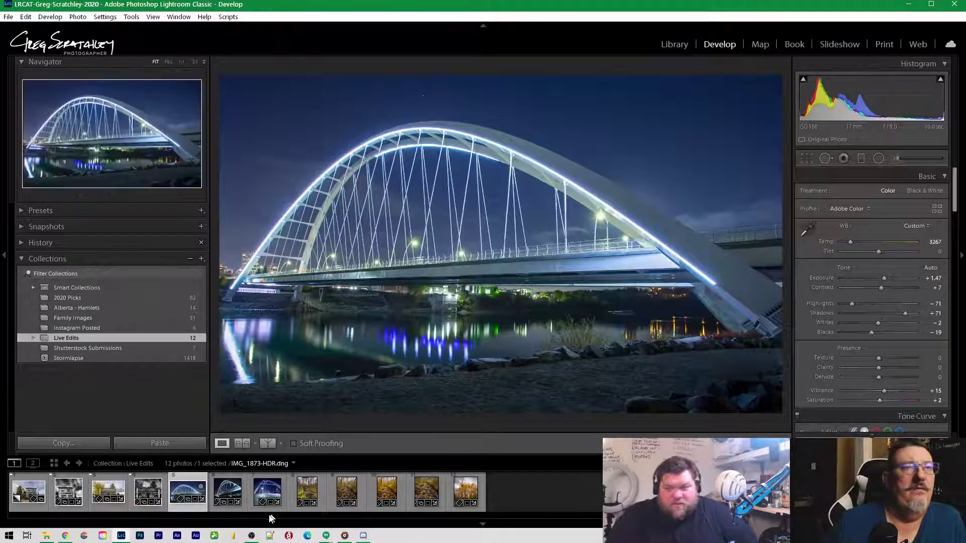
{"action": "right_click", "coordinate": [307, 491]}
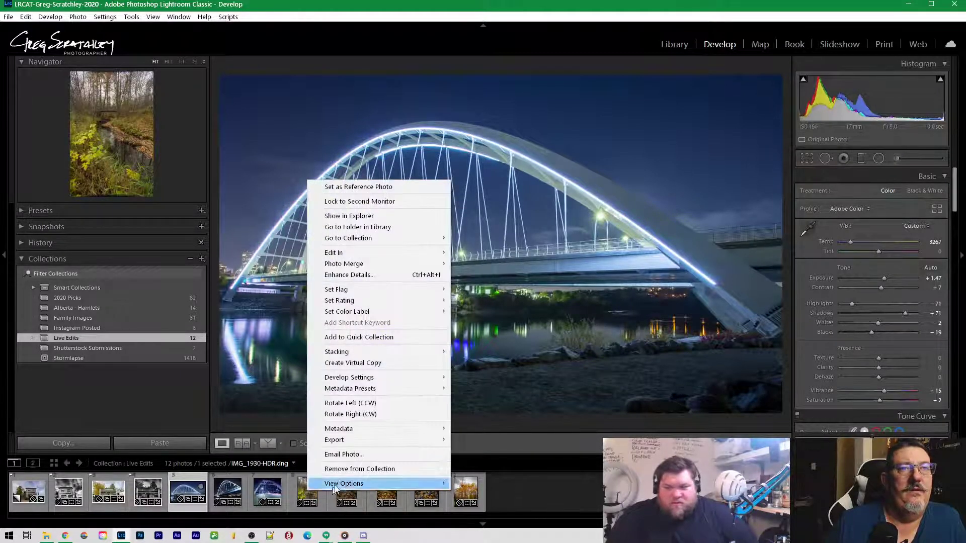
{"action": "right_click", "coordinate": [267, 496]}
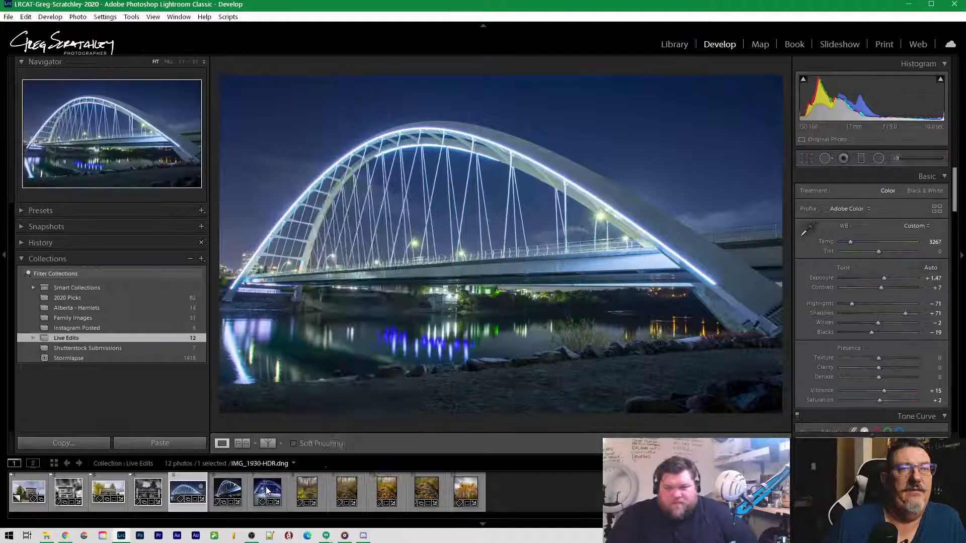
{"action": "left_click", "coordinate": [298, 465]}
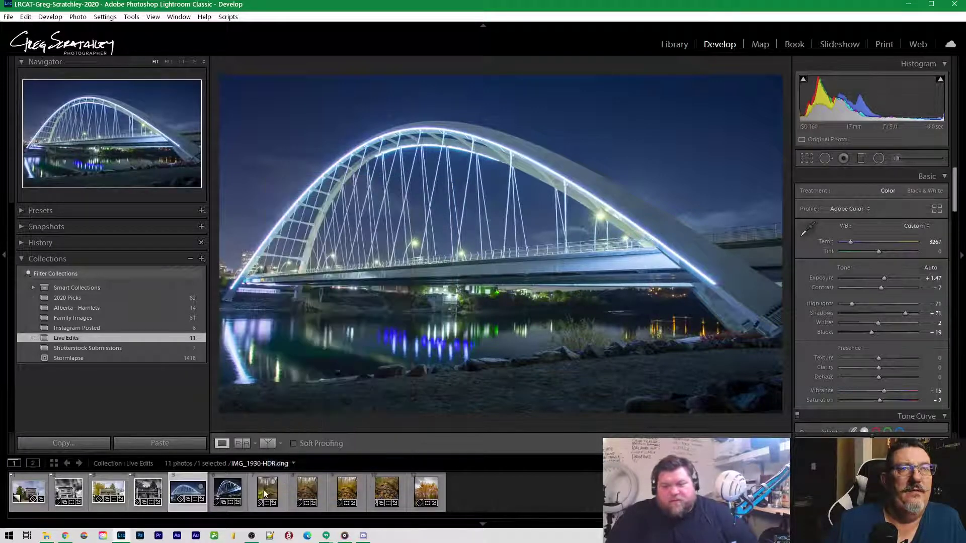
Compare bridge photos IMG_1876-HDR.dng and IMG_1873-HDR.dng, and the original and two copies of creek photo IMG_1954-HDR.dng
{"action": "left_click", "coordinate": [231, 488]}
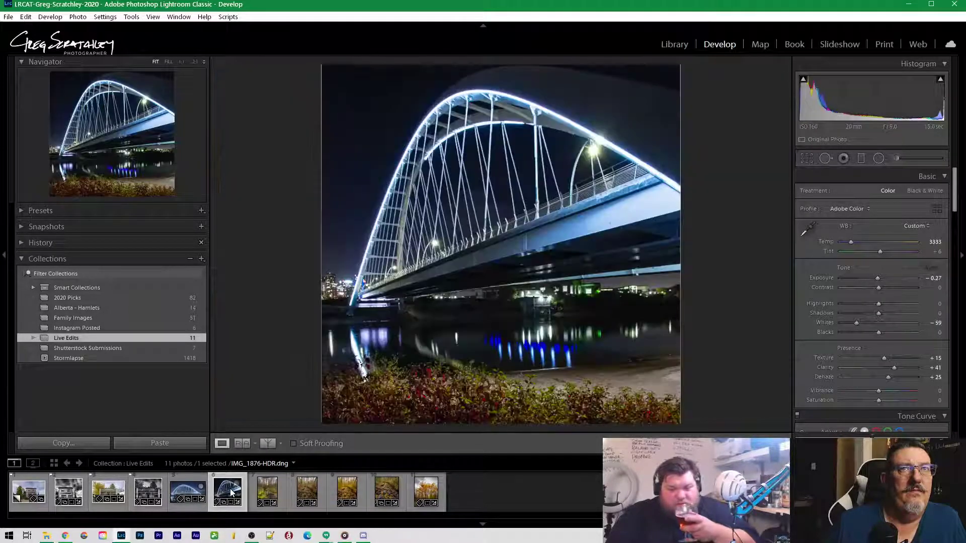
{"action": "left_click", "coordinate": [188, 492]}
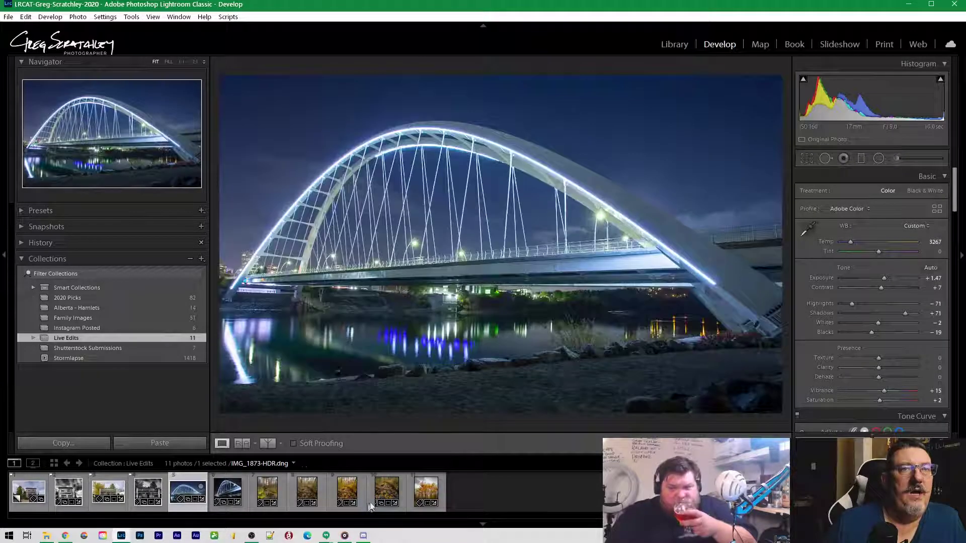
{"action": "left_click", "coordinate": [384, 492]}
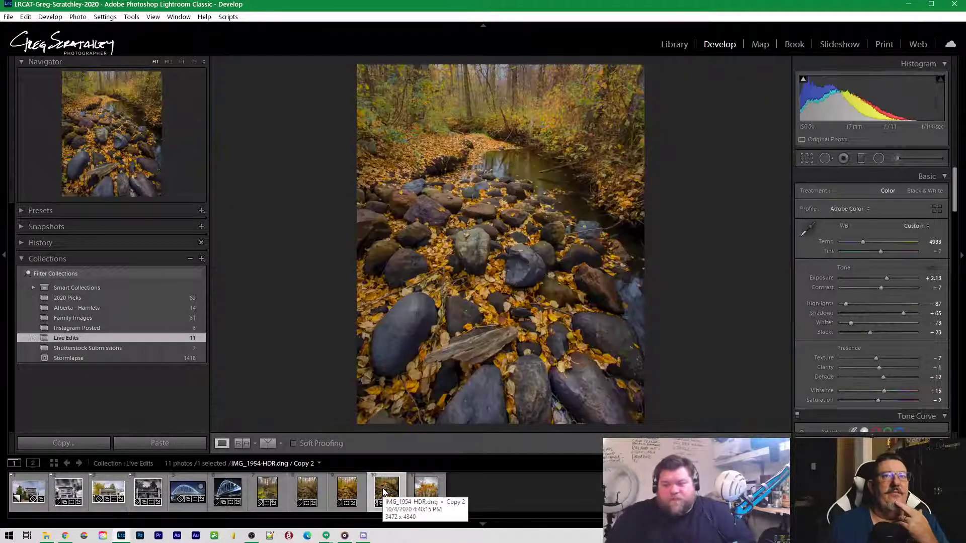
{"action": "left_click", "coordinate": [355, 492]}
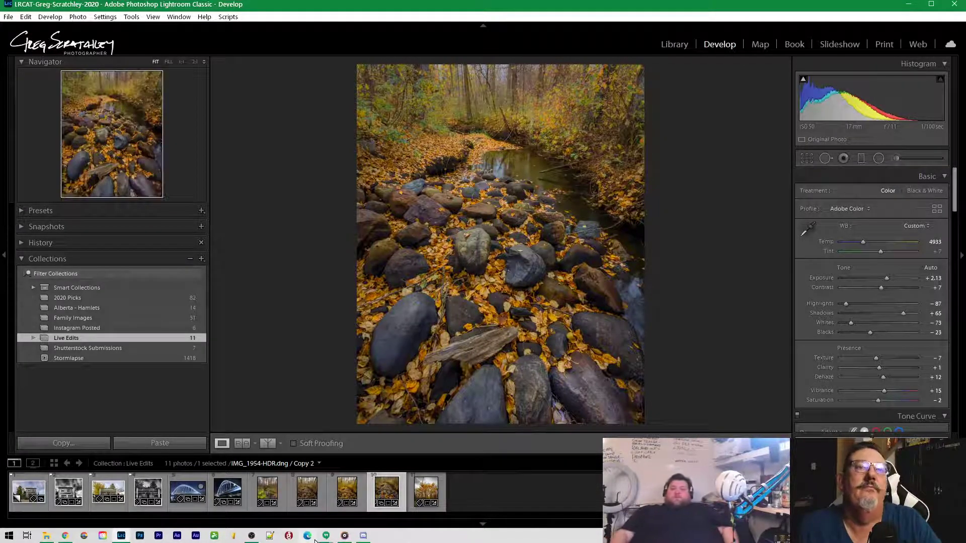
{"action": "left_click", "coordinate": [346, 494]}
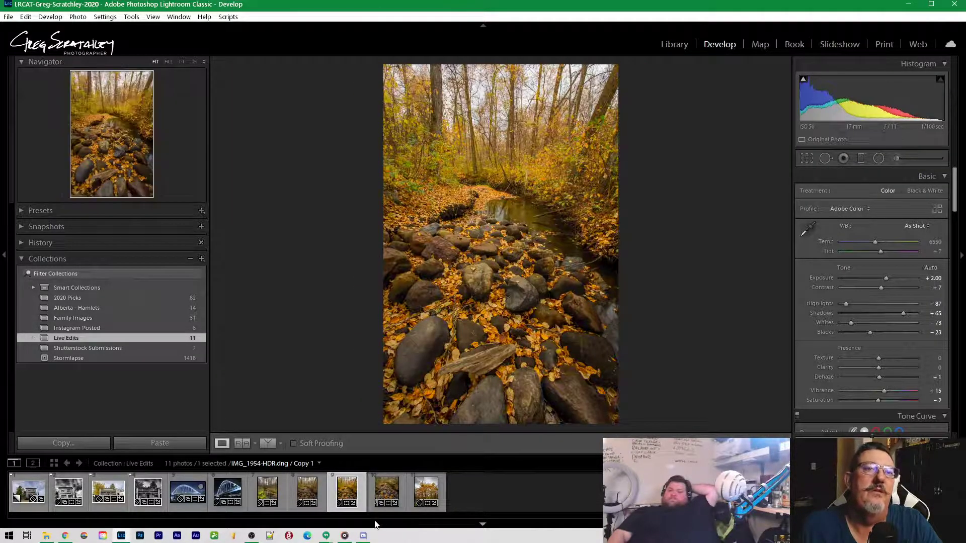
{"action": "left_click", "coordinate": [382, 493]}
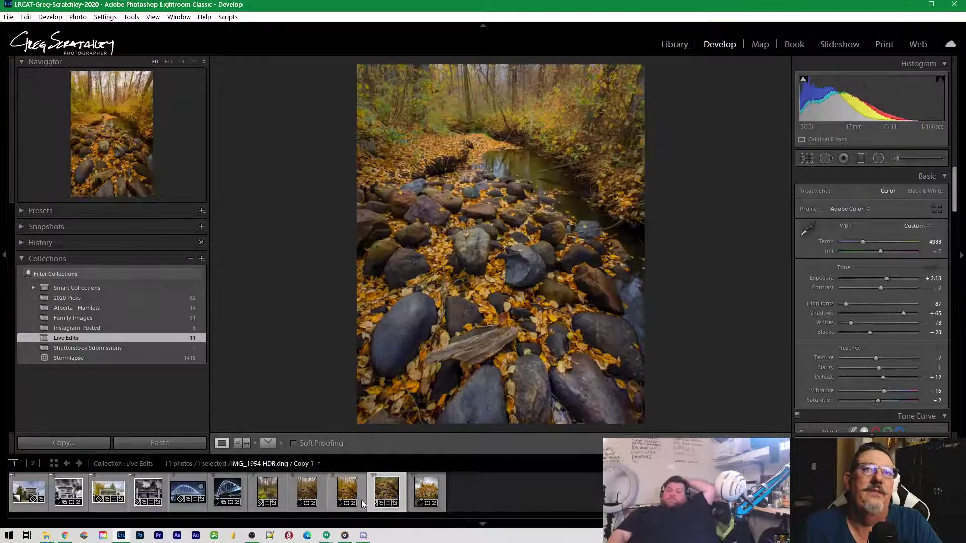
{"action": "left_click", "coordinate": [305, 496]}
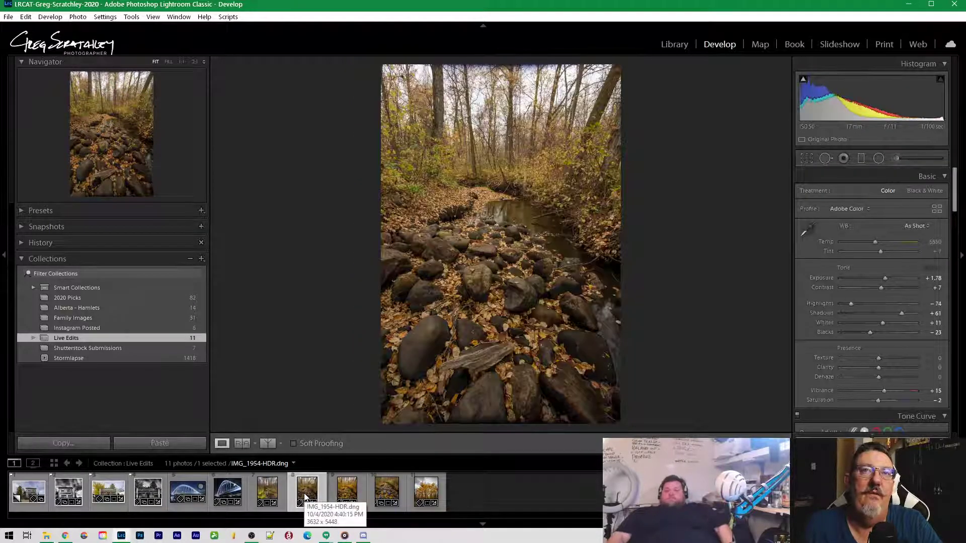
Remove creek photo IMG_1930-HDR.dng with the yellow leaves and footbridge from the Live Edits collection
{"action": "left_click", "coordinate": [268, 489]}
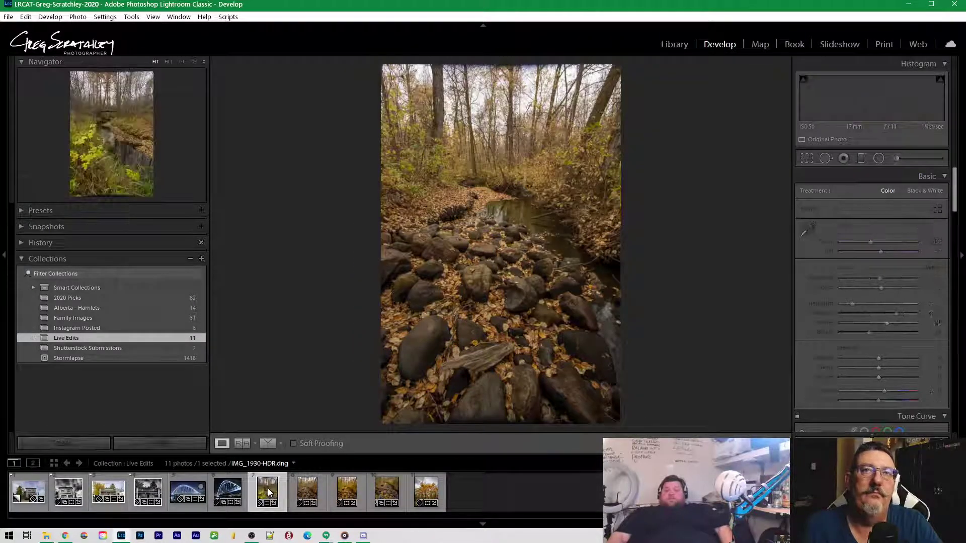
{"action": "right_click", "coordinate": [268, 489]}
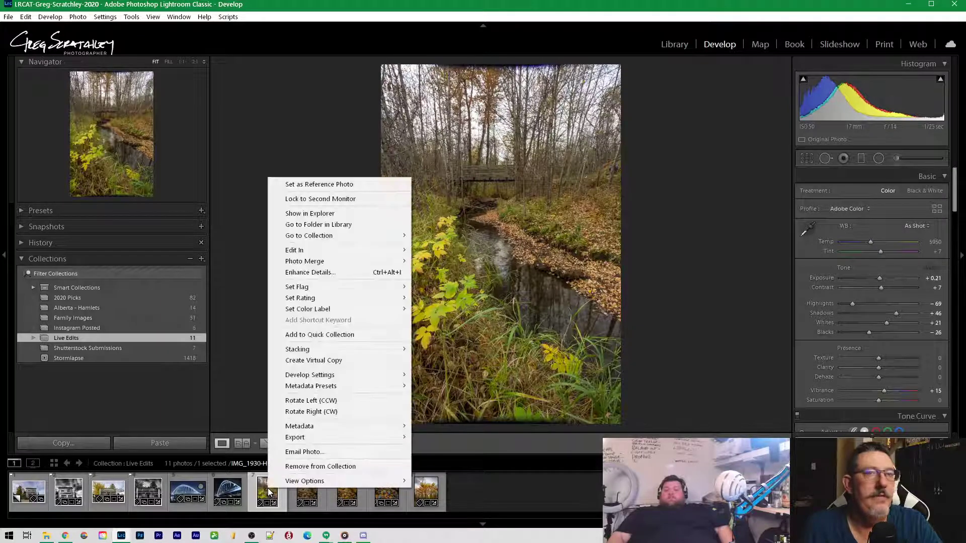
{"action": "left_click", "coordinate": [313, 465]}
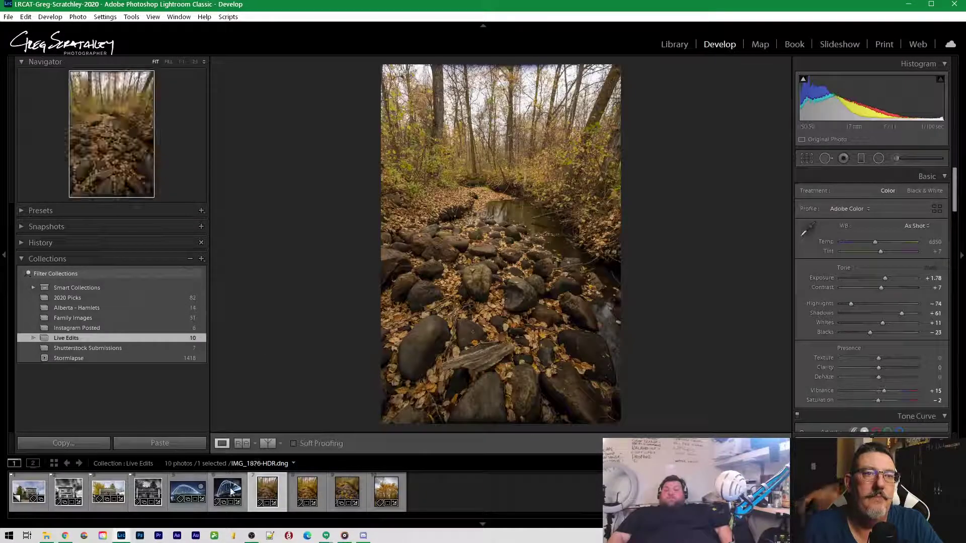
Check the black-and-white storefront photo and remove its color version, IMG_1826-HDR.dng Copy 1, from Live Edits
{"action": "left_click", "coordinate": [148, 491]}
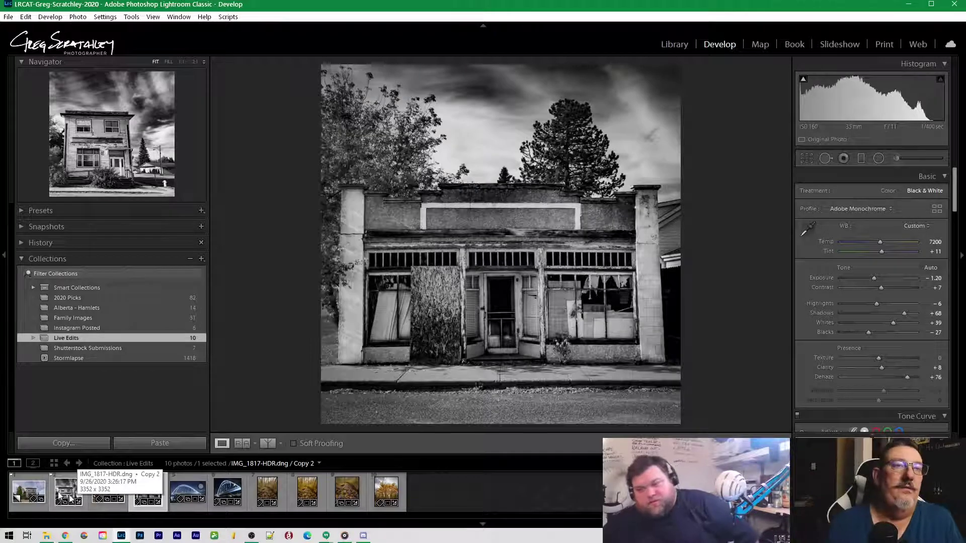
{"action": "left_click", "coordinate": [109, 512]}
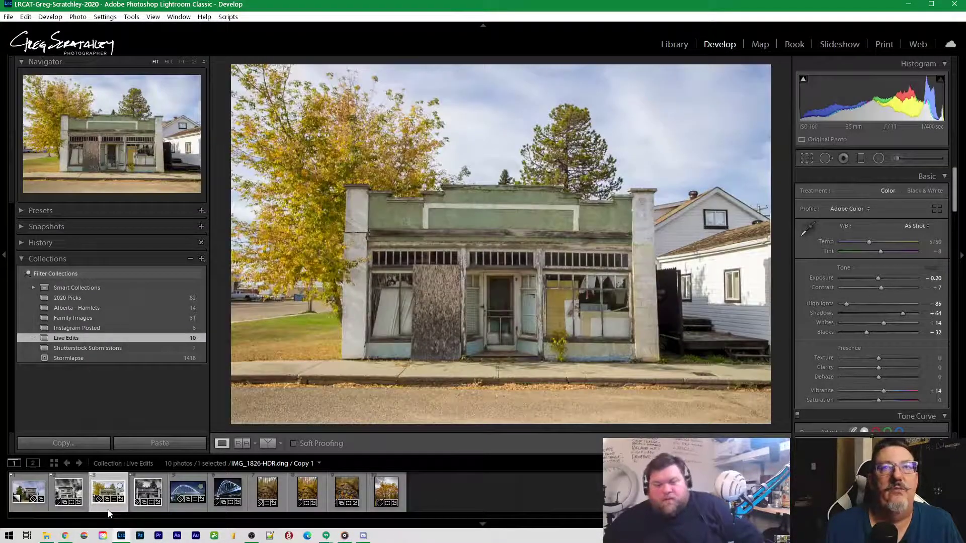
{"action": "right_click", "coordinate": [109, 513]}
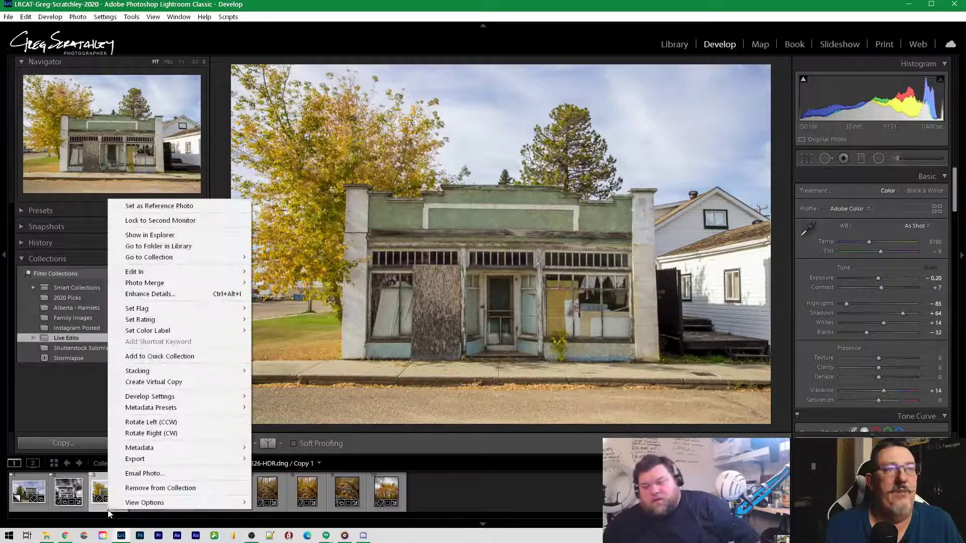
{"action": "left_click", "coordinate": [134, 489]}
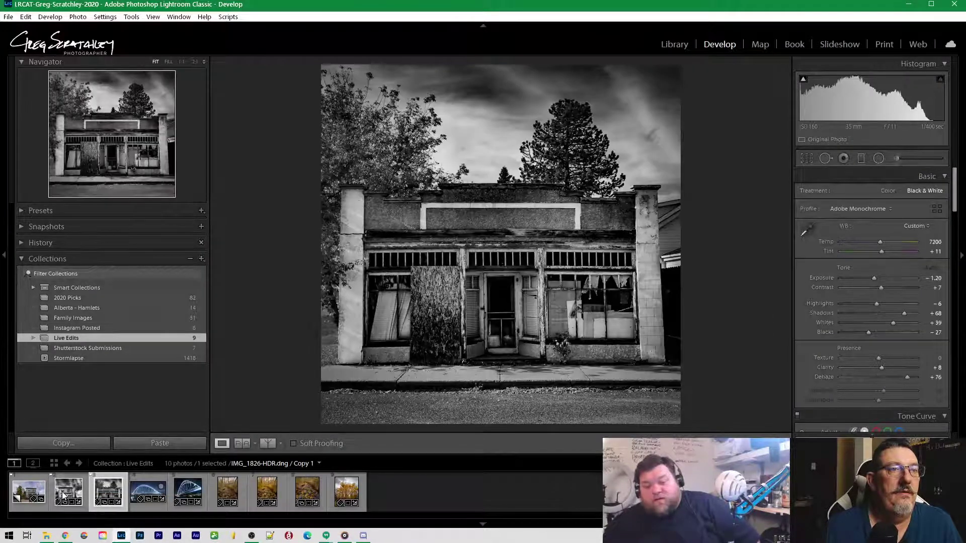
View the black-and-white two-storey house and remove its color version, IMG_1817-HDR.dng Copy 1, from Live Edits
{"action": "left_click", "coordinate": [64, 496]}
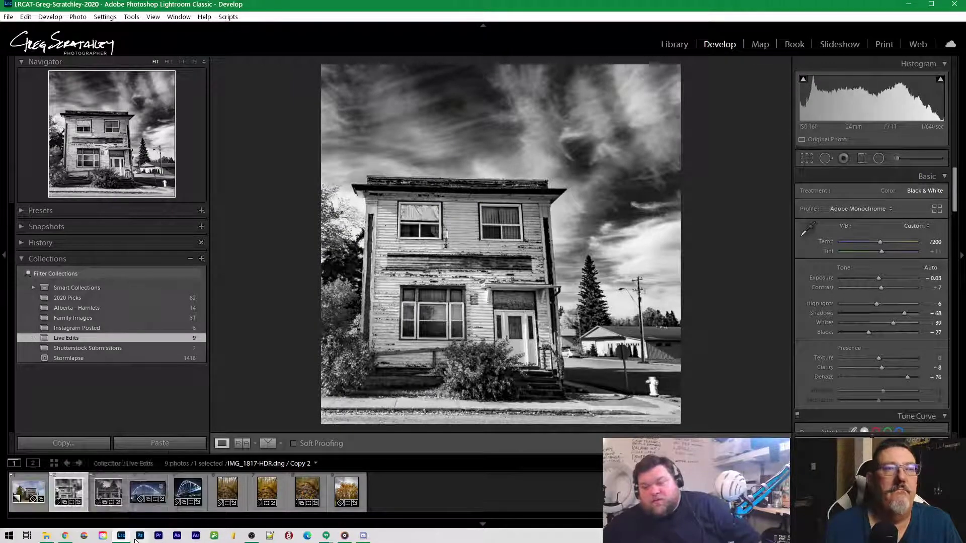
{"action": "right_click", "coordinate": [23, 490]}
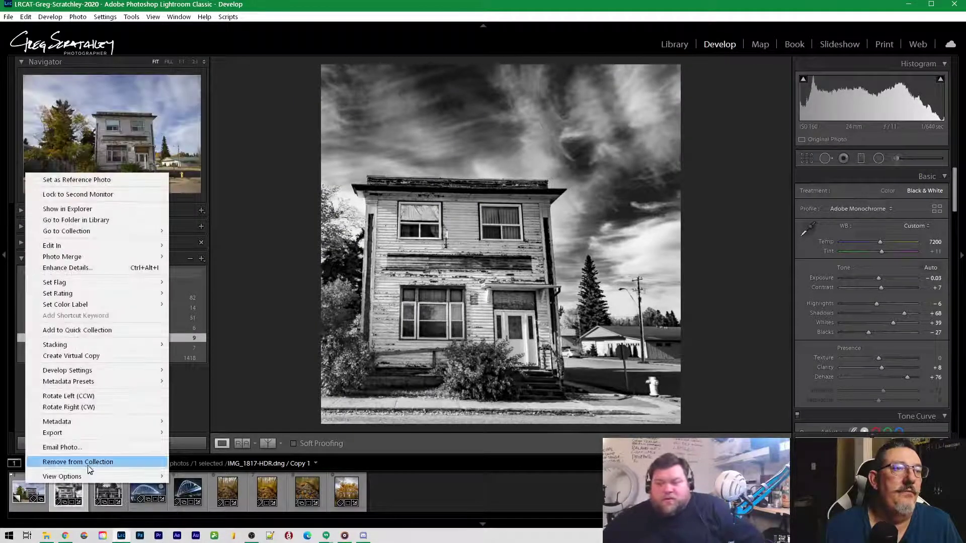
{"action": "left_click", "coordinate": [80, 462]}
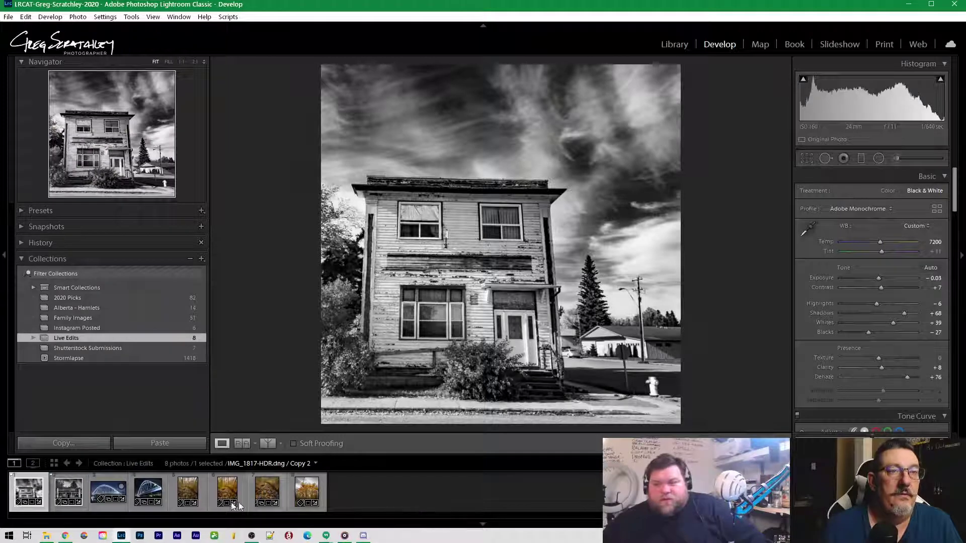
Remove the original IMG_1954-HDR.dng and its Copy 1 from the Live Edits collection, keeping Copy 2
{"action": "right_click", "coordinate": [186, 493]}
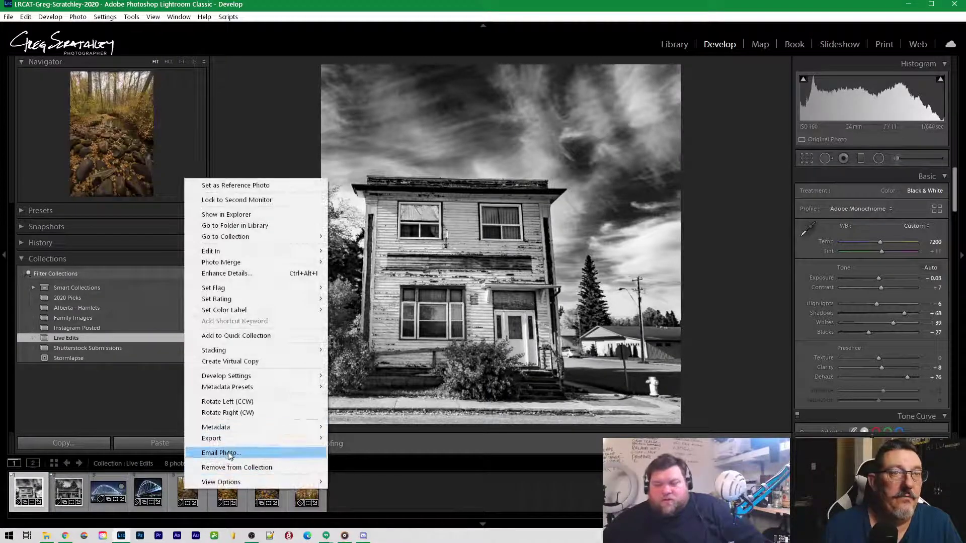
{"action": "left_click", "coordinate": [241, 468]}
{"action": "right_click", "coordinate": [192, 495]}
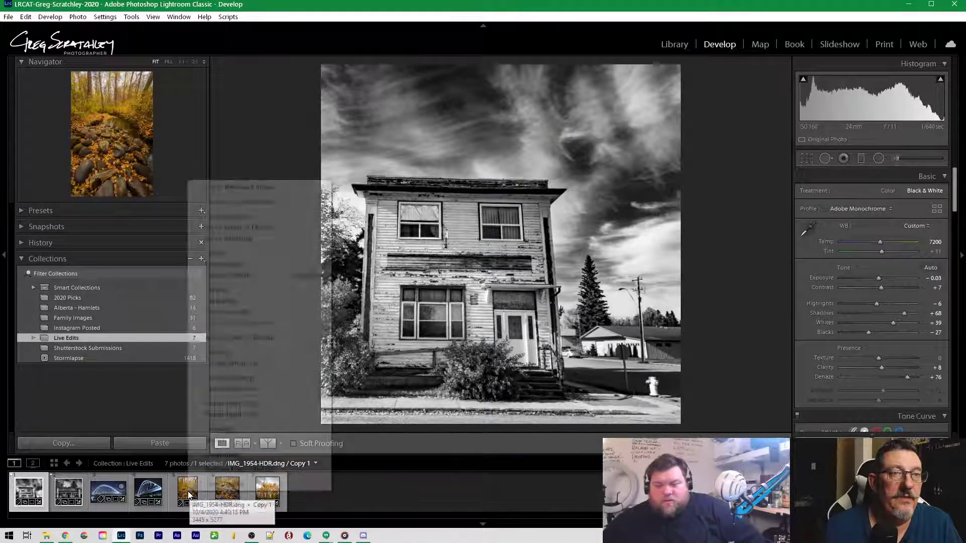
{"action": "left_click", "coordinate": [247, 466]}
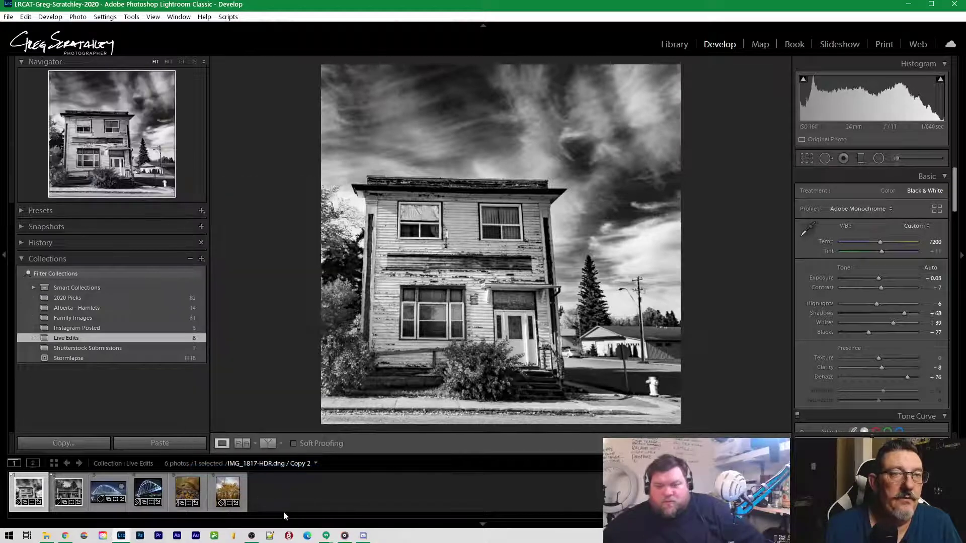
{"action": "left_click", "coordinate": [286, 499]}
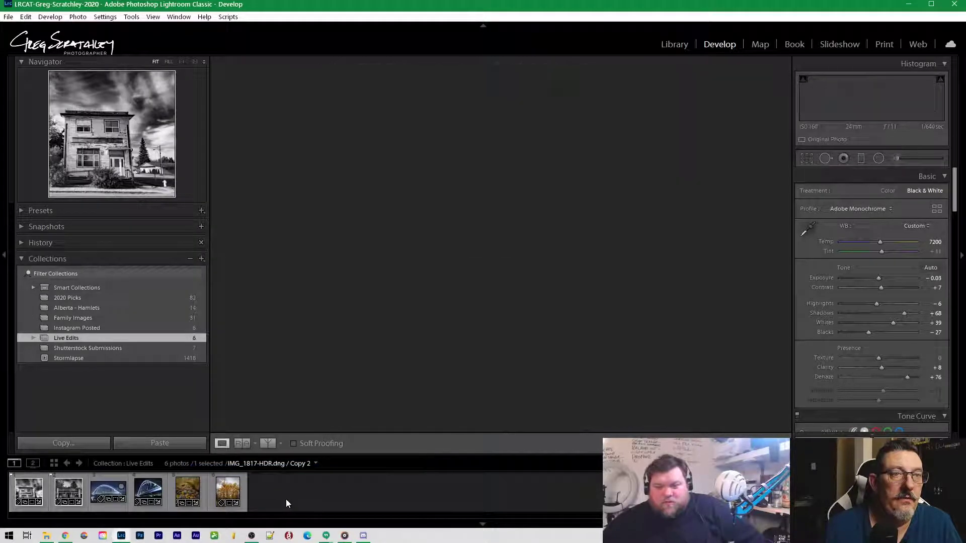
Remove the autumn tree photo IMG_1971-HDR.dng from the Live Edits collection
{"action": "left_click", "coordinate": [236, 496]}
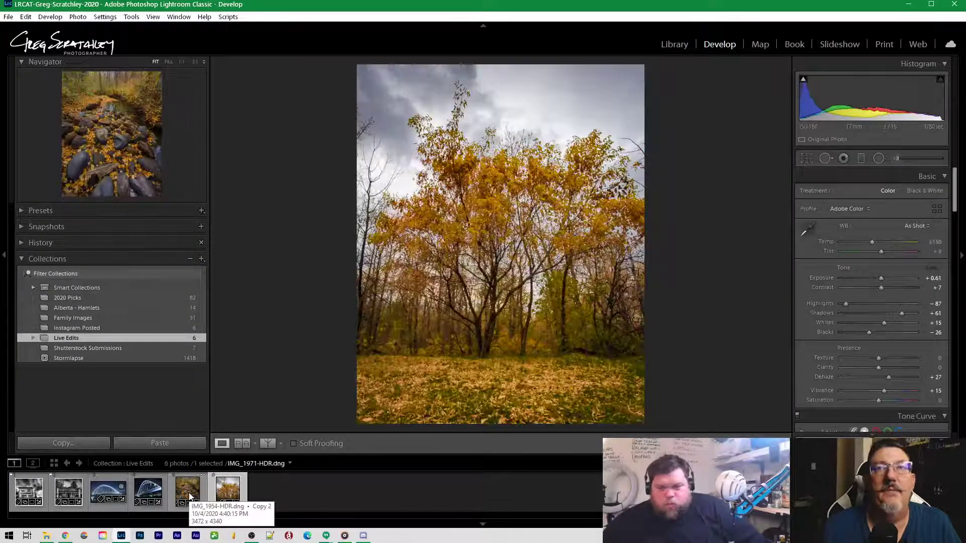
{"action": "right_click", "coordinate": [232, 498]}
{"action": "left_click", "coordinate": [289, 471]}
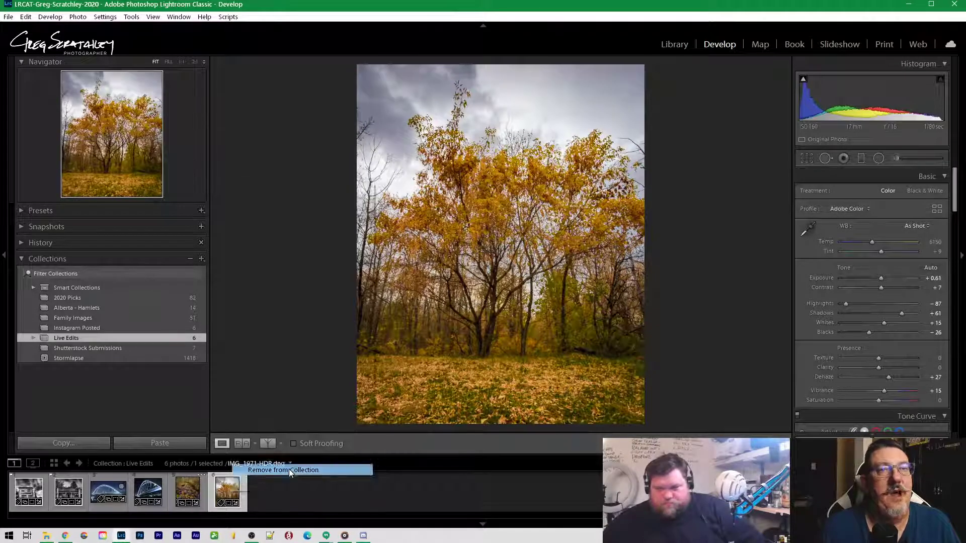
Compare the two remaining night bridge photos, IMG_1873-HDR.dng and IMG_1876-HDR.dng, at full view
{"action": "left_click", "coordinate": [151, 495]}
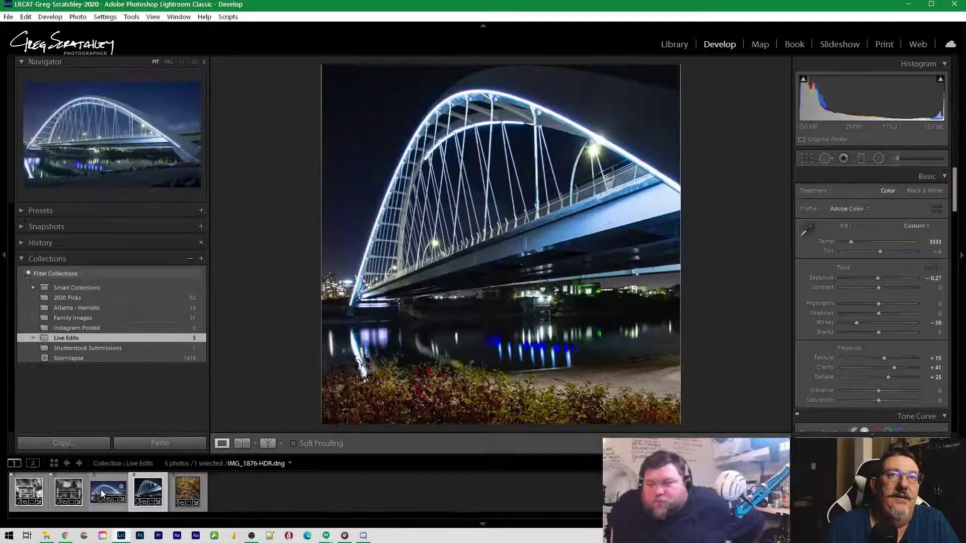
{"action": "left_click", "coordinate": [101, 495]}
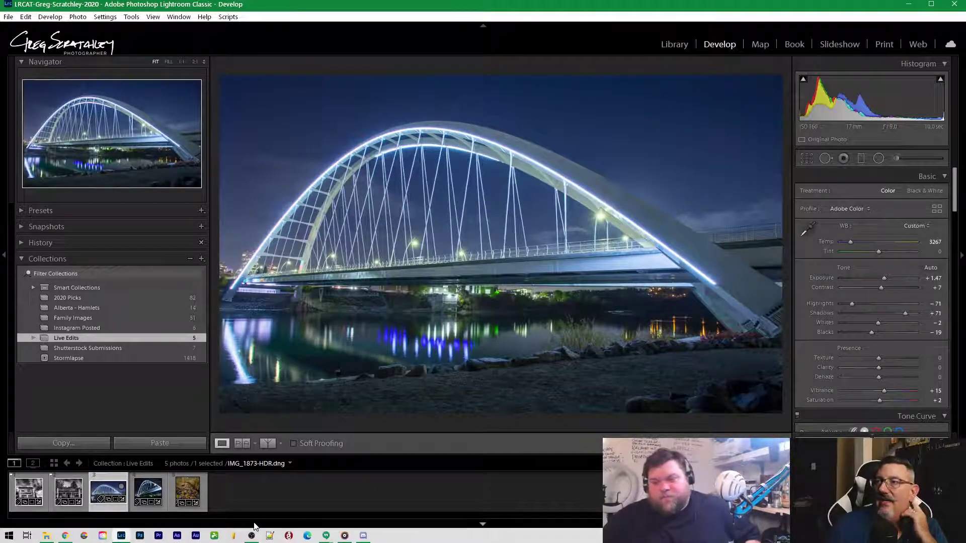
{"action": "mouse_move", "coordinate": [251, 536]}
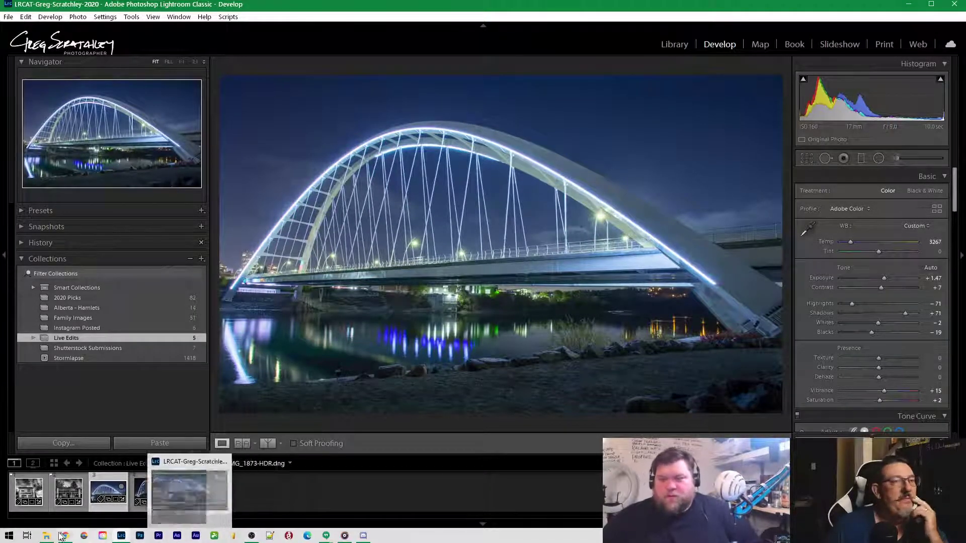
{"action": "left_click", "coordinate": [261, 497]}
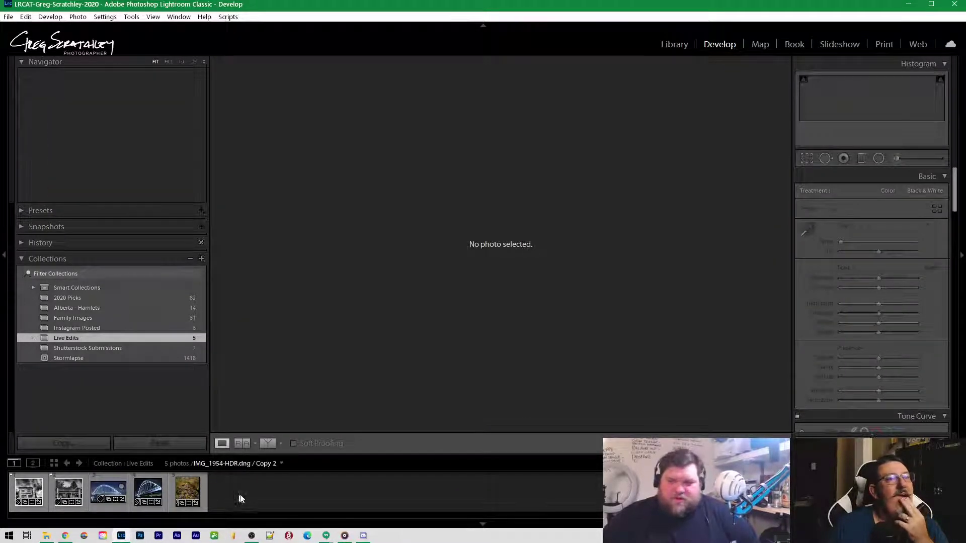
{"action": "left_click", "coordinate": [99, 488]}
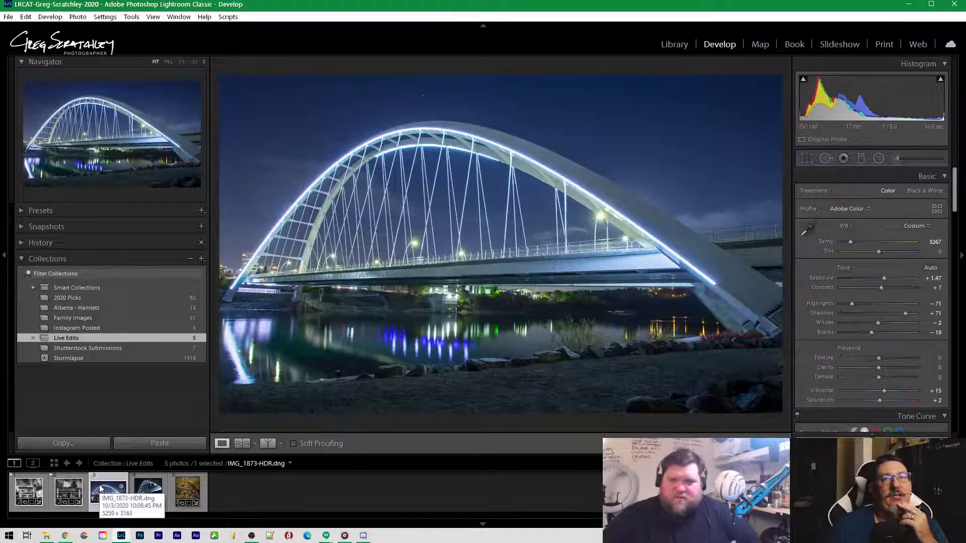
{"action": "key", "text": "Right"}
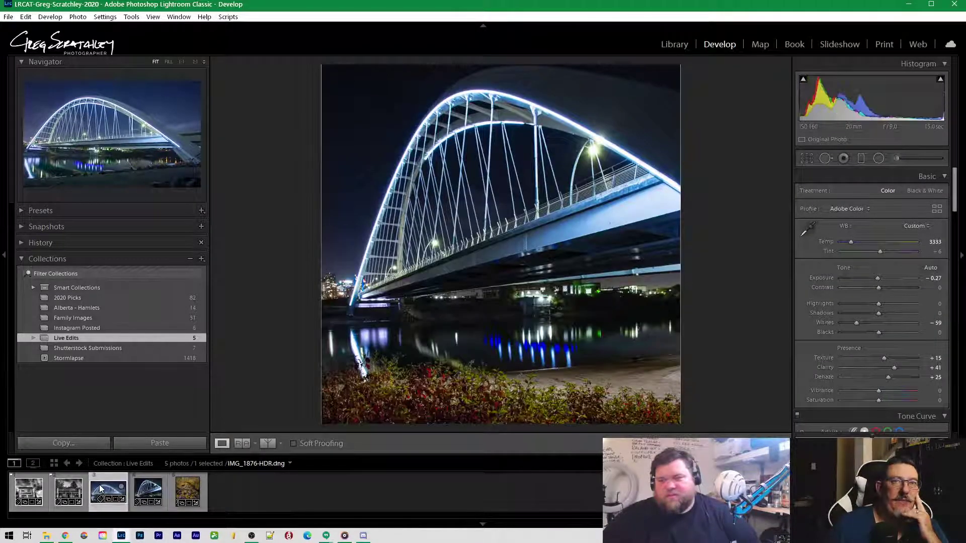
Compare the two night bridge photos once more and remove IMG_1873-HDR.dng from the Live Edits collection
{"action": "key", "text": "Left"}
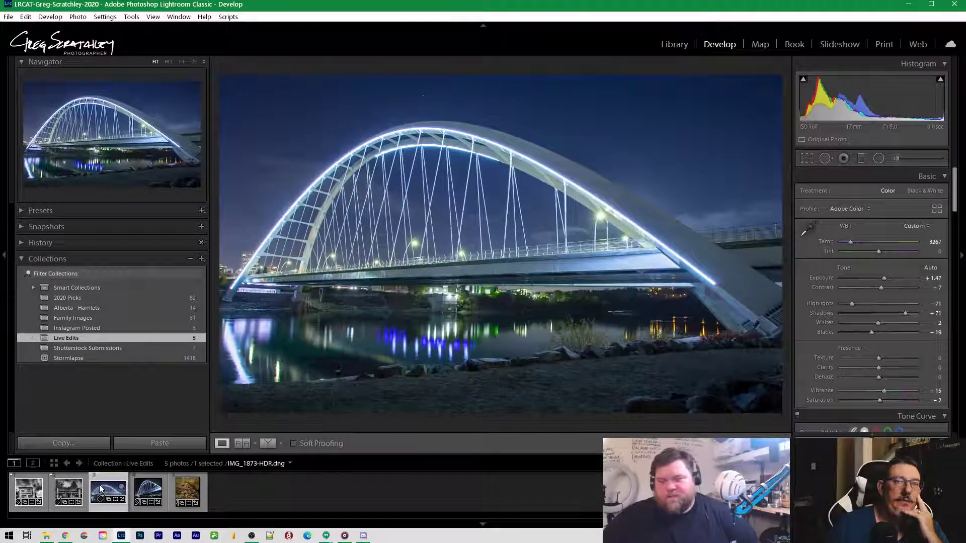
{"action": "key", "text": "Right"}
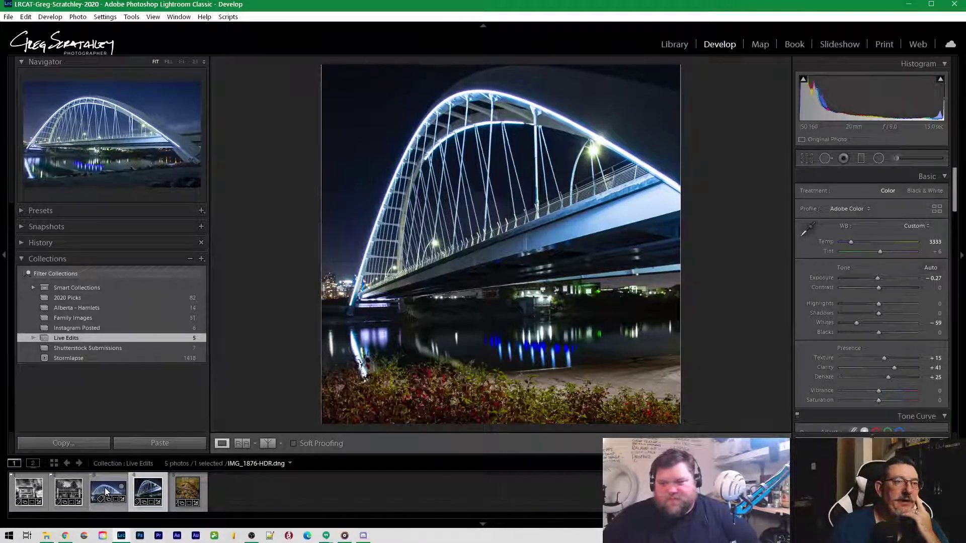
{"action": "right_click", "coordinate": [104, 487]}
{"action": "left_click", "coordinate": [168, 464]}
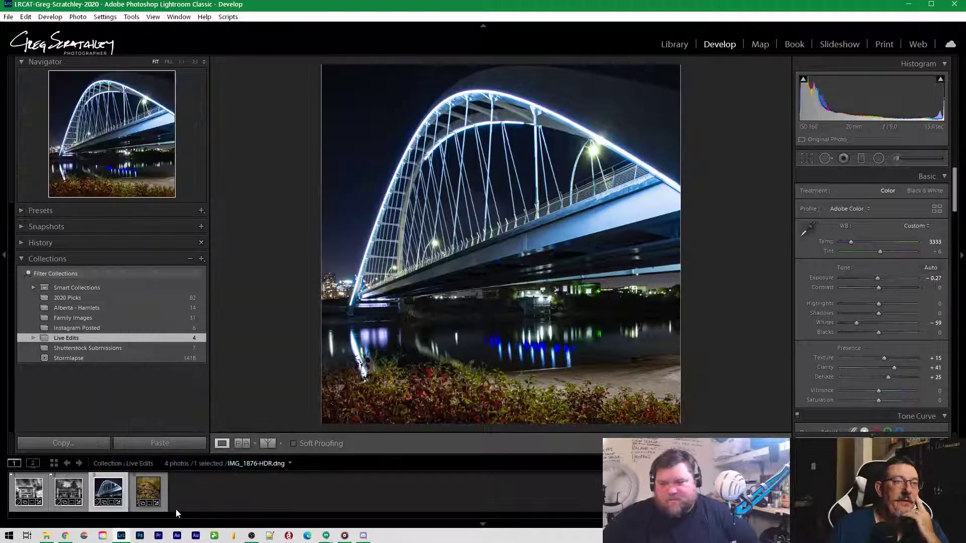
{"action": "left_click", "coordinate": [176, 509]}
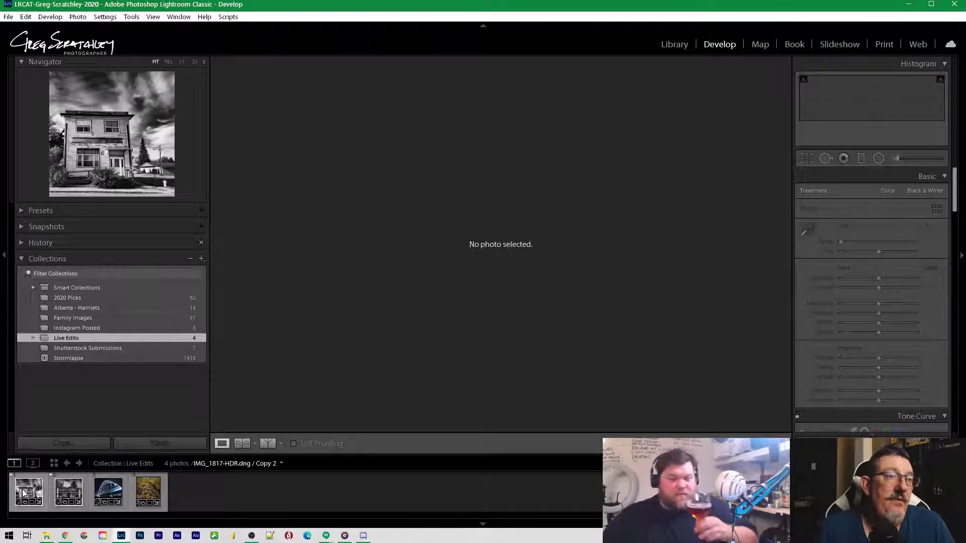
Add the four remaining Live Edits photos to the 2020 Picks collection and open that collection
{"action": "key", "text": "ctrl+a"}
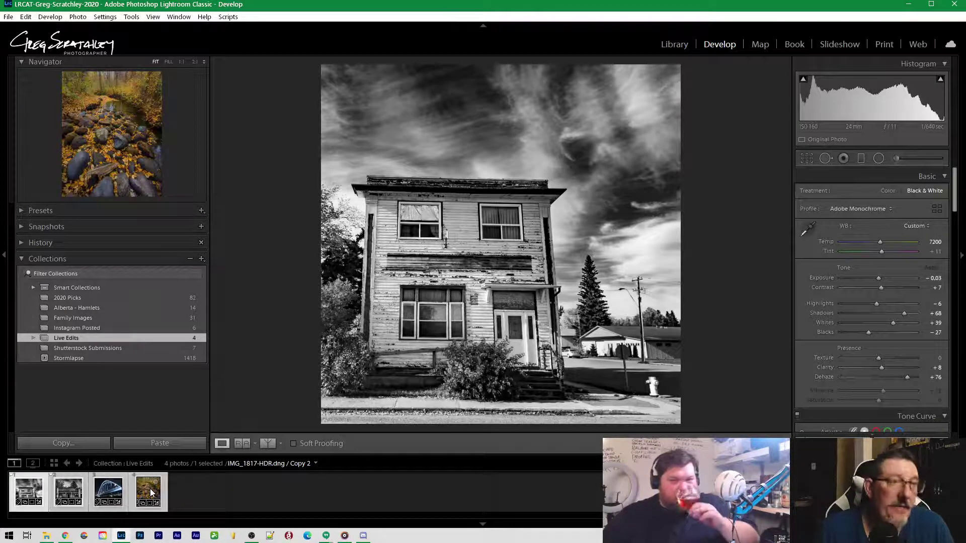
{"action": "left_click_drag", "start_coordinate": [144, 489], "coordinate": [82, 301]}
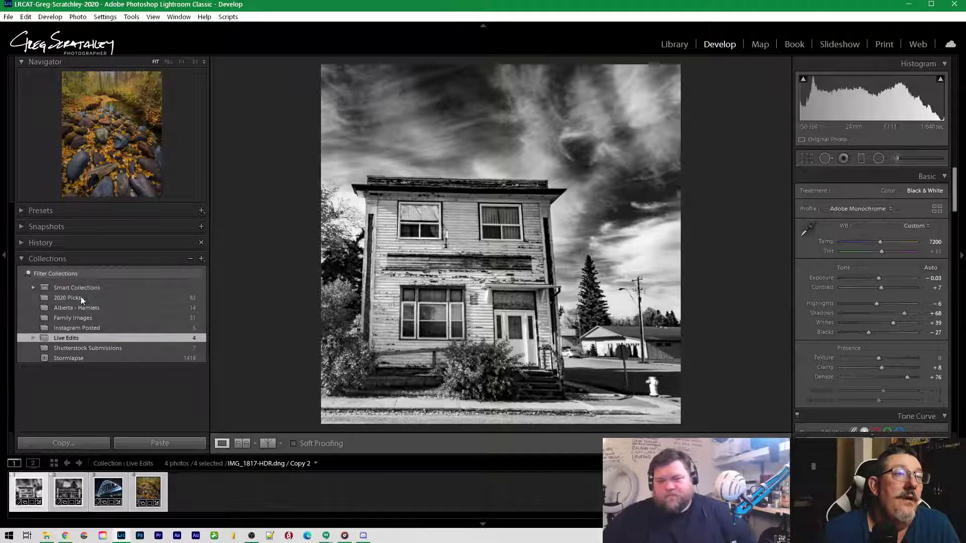
{"action": "left_click", "coordinate": [205, 489]}
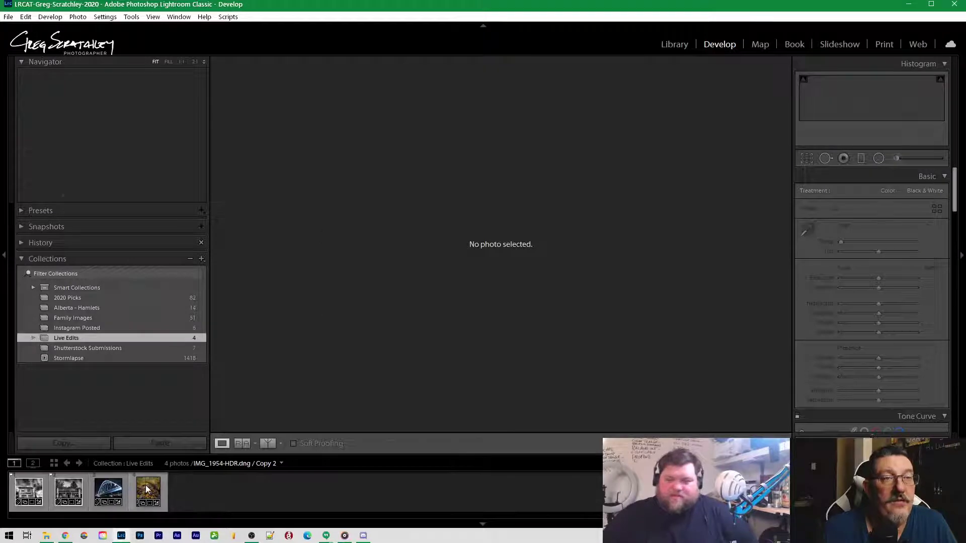
{"action": "left_click_drag", "start_coordinate": [136, 491], "coordinate": [68, 298]}
{"action": "left_click", "coordinate": [68, 297]}
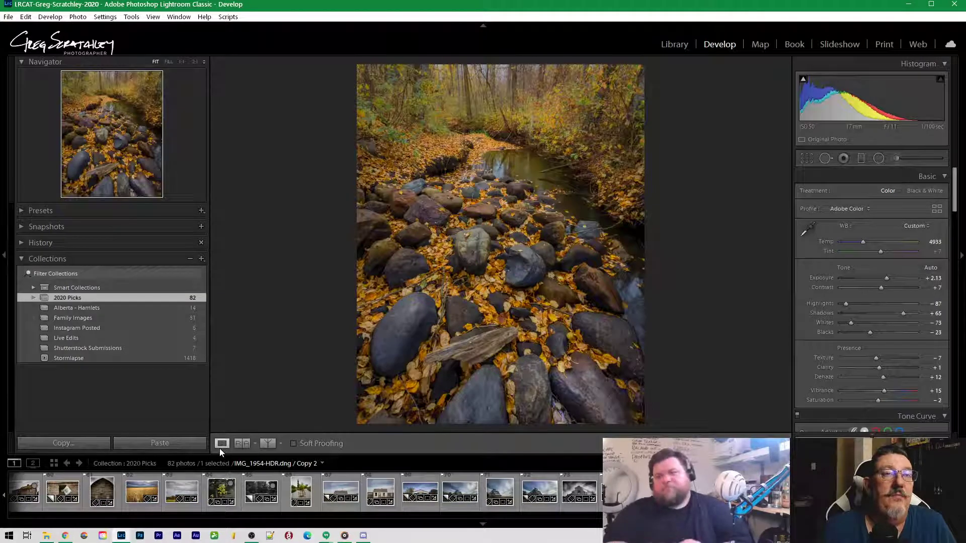
Show the 2020 Picks collection as a Library grid from its first photo and open the lone winter tree photo full size
{"action": "left_click", "coordinate": [675, 45]}
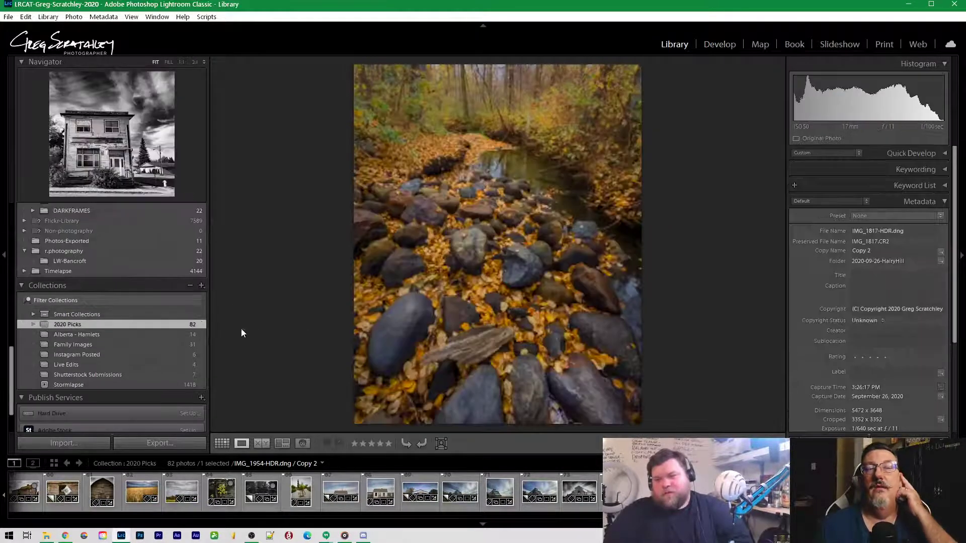
{"action": "left_click", "coordinate": [221, 444]}
{"action": "scroll", "coordinate": [463, 343], "scroll_direction": "up", "scroll_amount": 10}
{"action": "scroll", "coordinate": [462, 342], "scroll_direction": "up", "scroll_amount": 4}
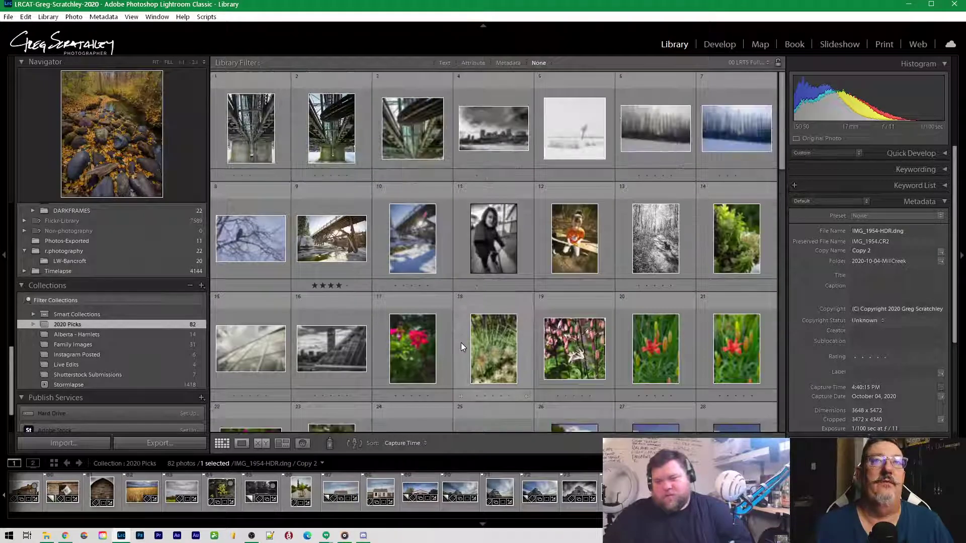
{"action": "left_click", "coordinate": [569, 131]}
{"action": "key", "text": "e"}
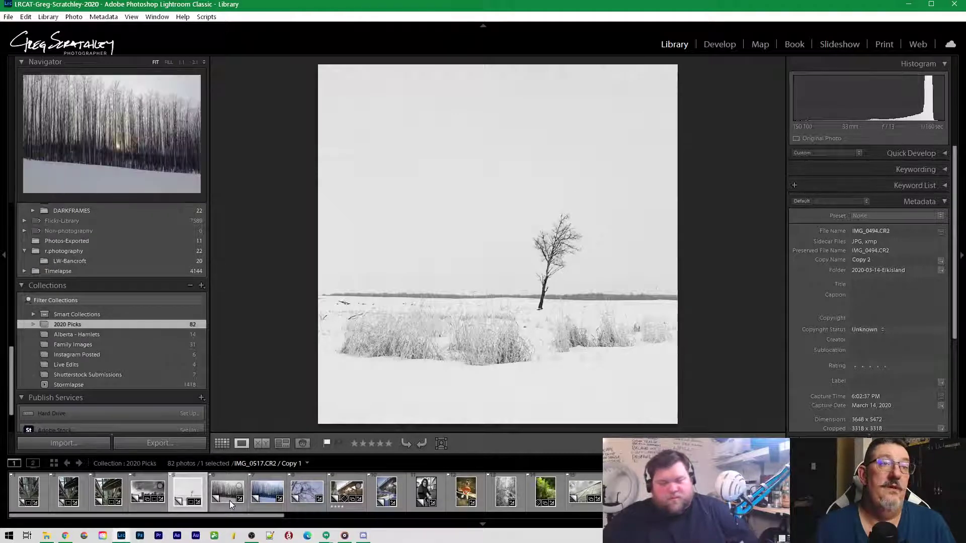
View the blue winter forest, snowy footbridge, black-and-white glass pyramid, butterfly and flooded canola field photos
{"action": "left_click", "coordinate": [266, 491]}
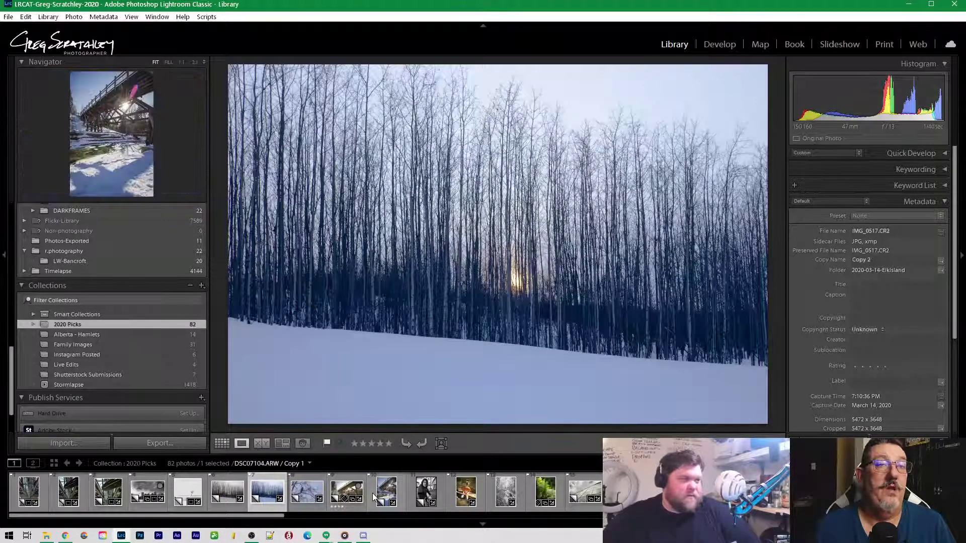
{"action": "left_click", "coordinate": [347, 493]}
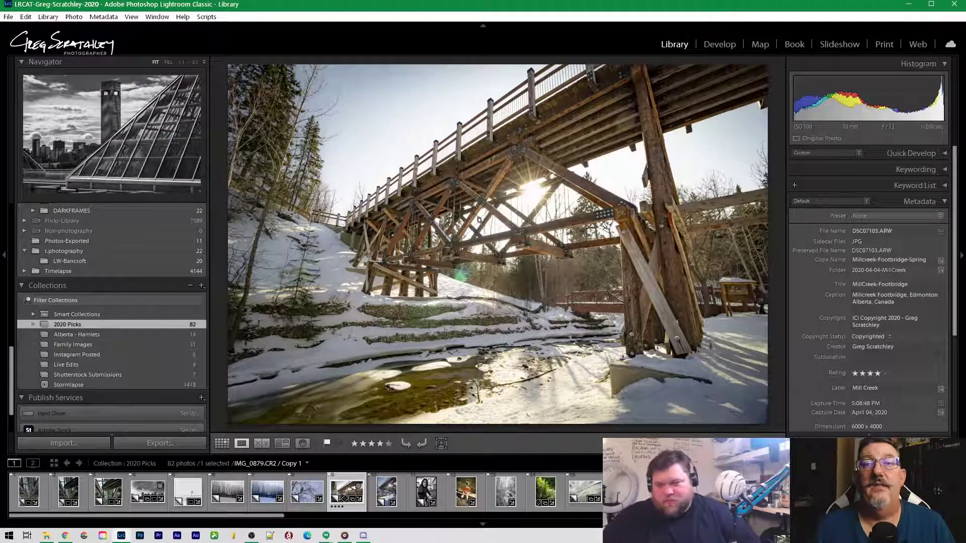
{"action": "left_click", "coordinate": [625, 494]}
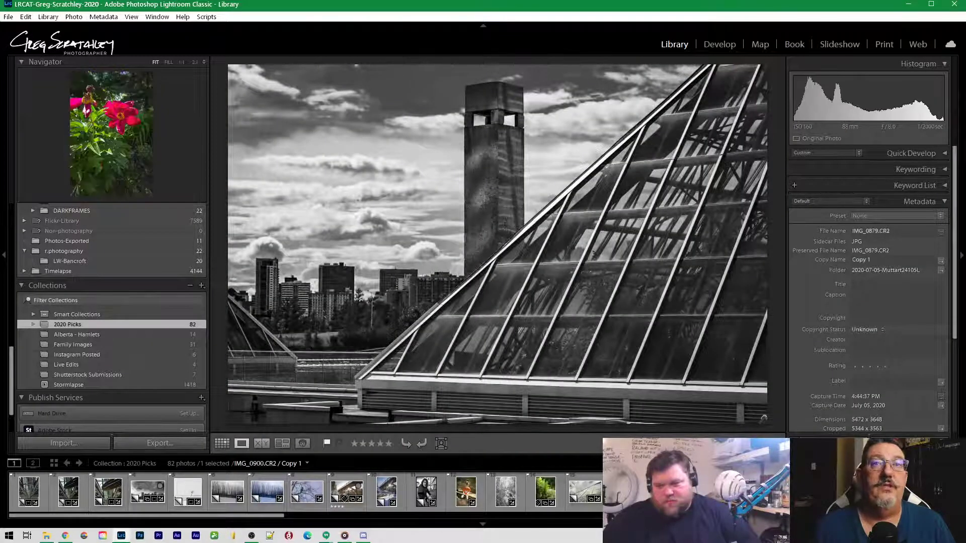
{"action": "left_click", "coordinate": [705, 493]}
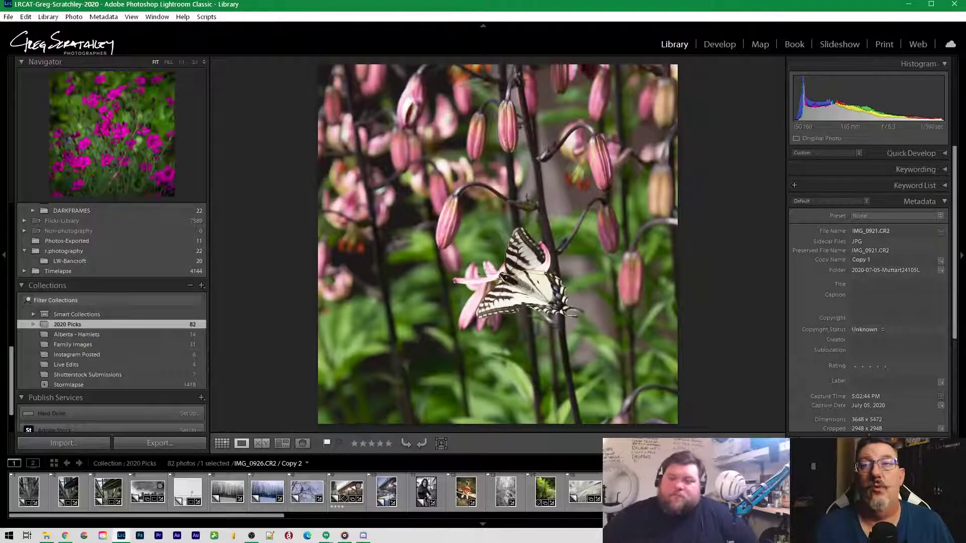
{"action": "scroll", "coordinate": [805, 493], "scroll_direction": "down", "scroll_amount": 5}
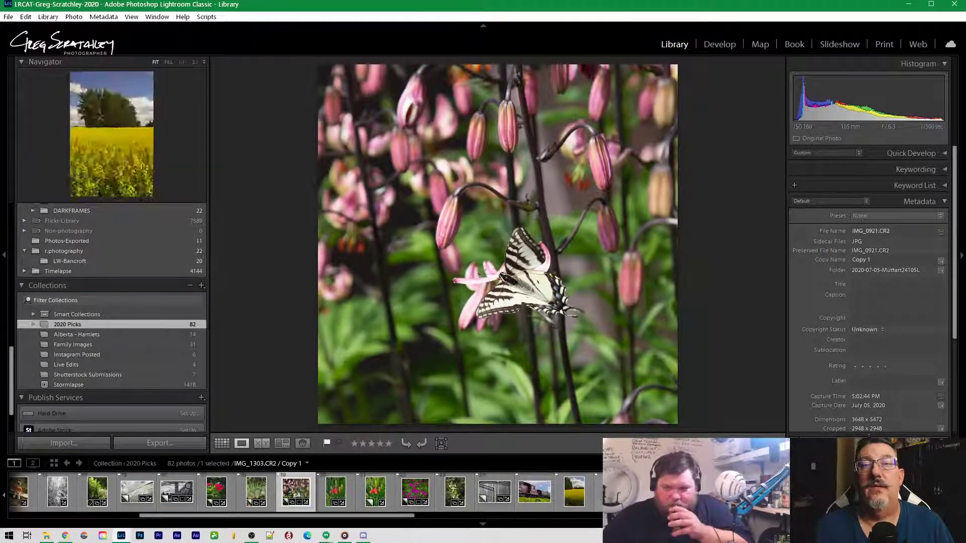
{"action": "left_click", "coordinate": [693, 494]}
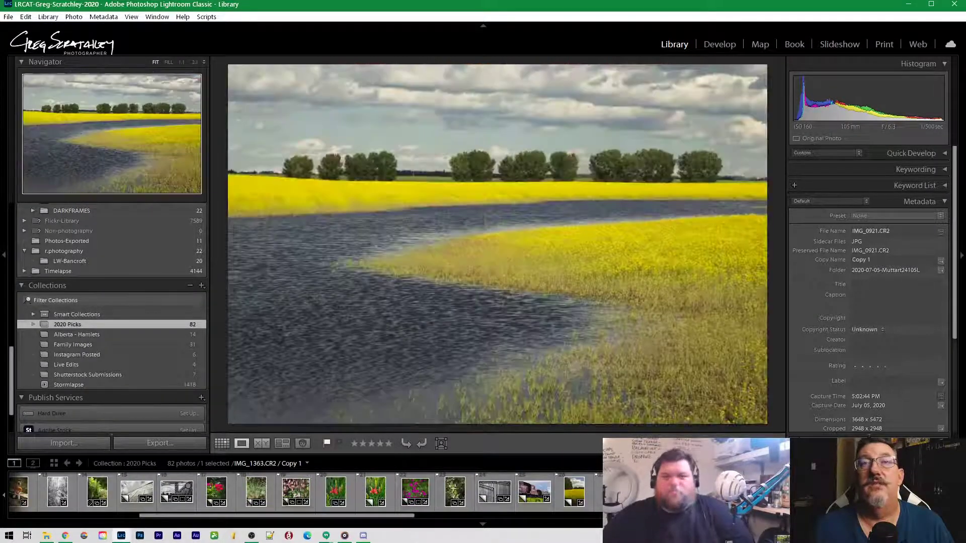
View the lizard, ambulance, abandoned barn and barley field photos further along in 2020 Picks
{"action": "scroll", "coordinate": [892, 493], "scroll_direction": "down", "scroll_amount": 5}
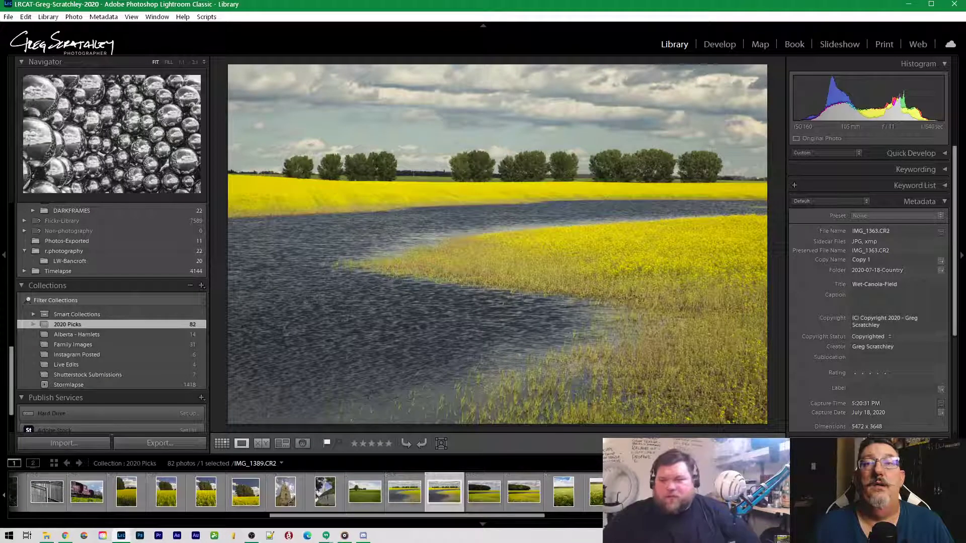
{"action": "scroll", "coordinate": [892, 493], "scroll_direction": "down", "scroll_amount": 8}
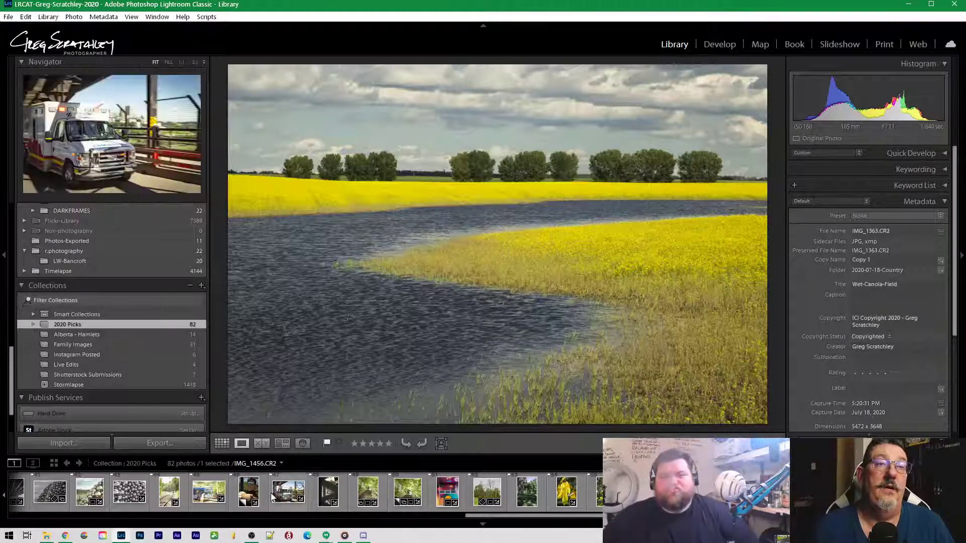
{"action": "left_click", "coordinate": [253, 495]}
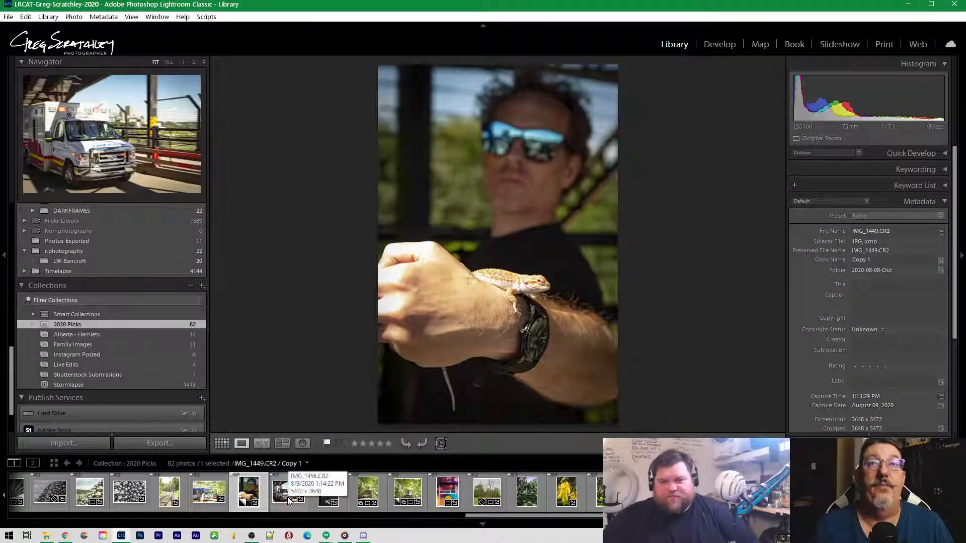
{"action": "left_click", "coordinate": [290, 498]}
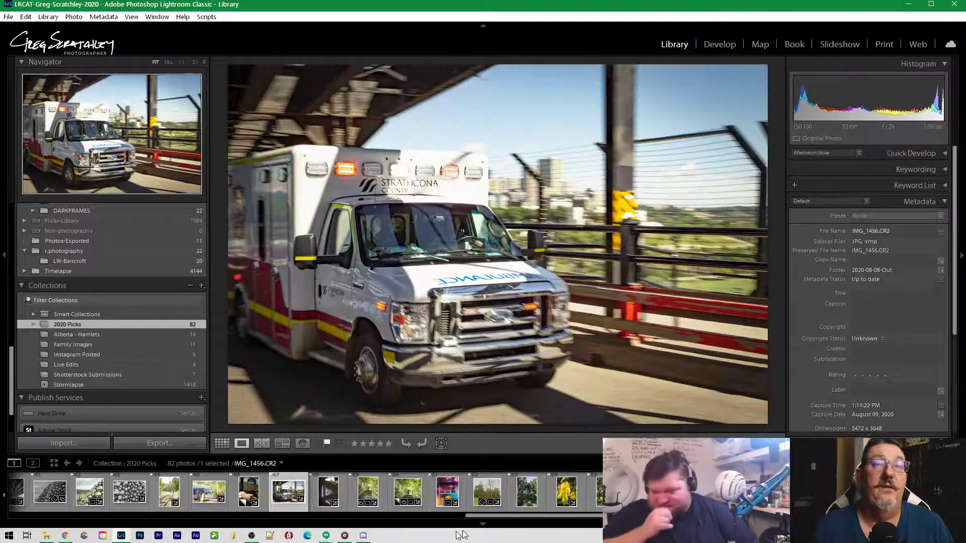
{"action": "left_click", "coordinate": [724, 494]}
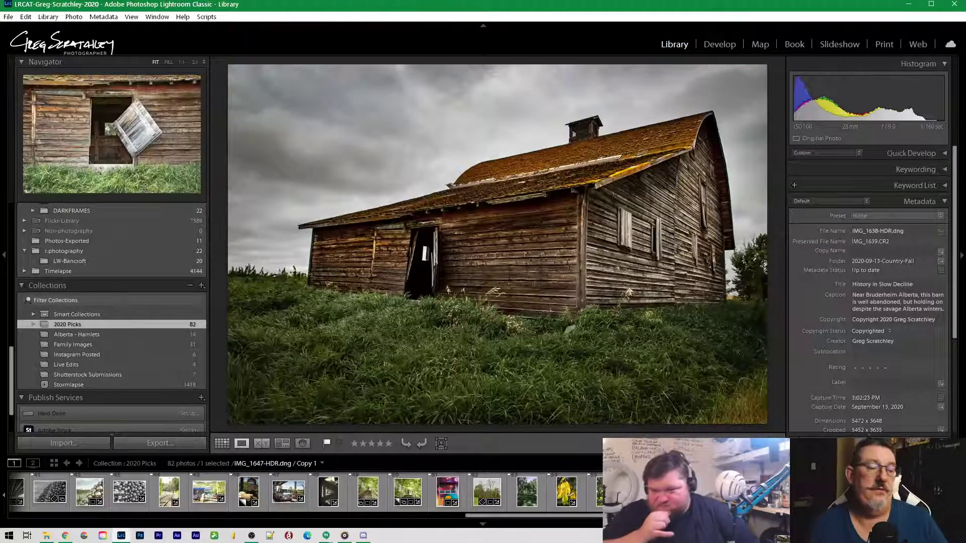
{"action": "left_click", "coordinate": [805, 494]}
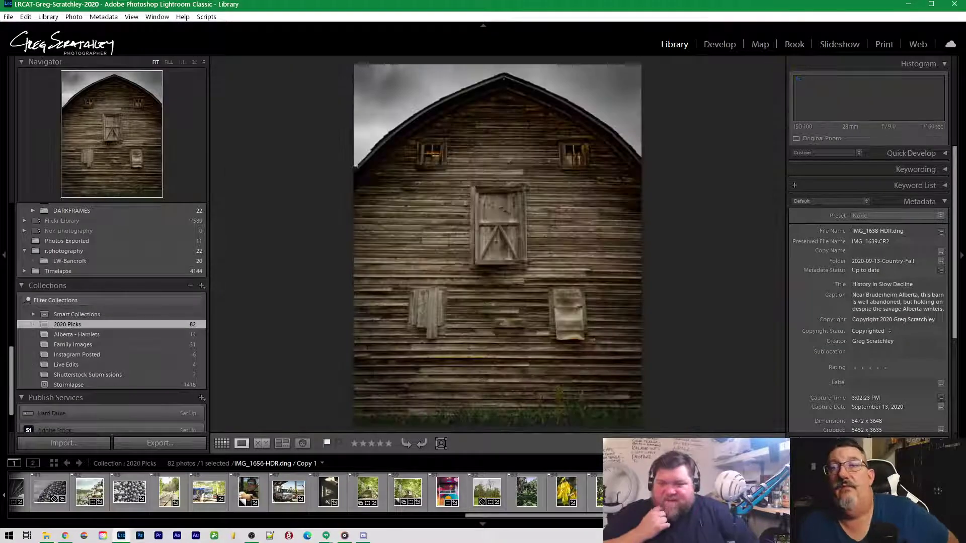
{"action": "left_click", "coordinate": [805, 493]}
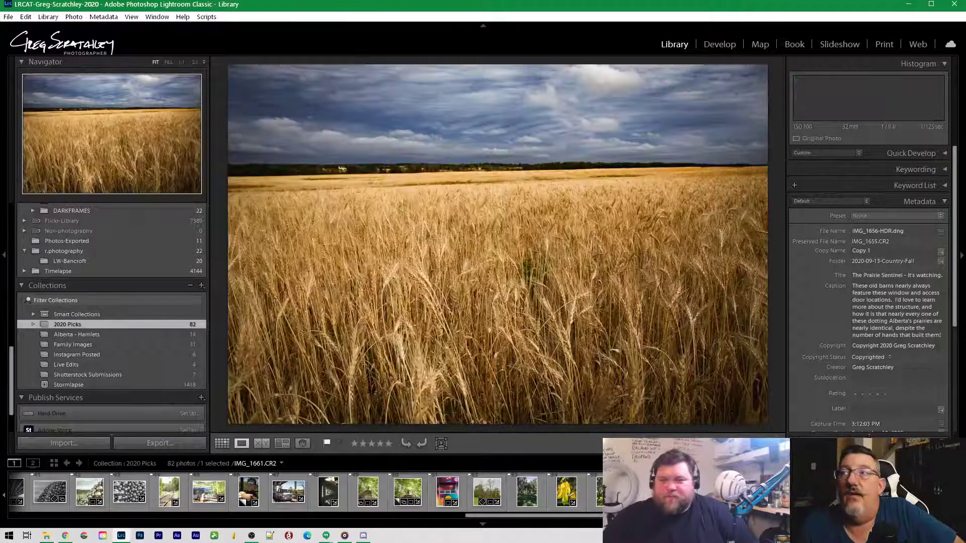
View the Fall Waterfowl Migration photo, IMG_1669.CR2, and check its camera and lens metadata
{"action": "scroll", "coordinate": [770, 494], "scroll_direction": "down", "scroll_amount": 5}
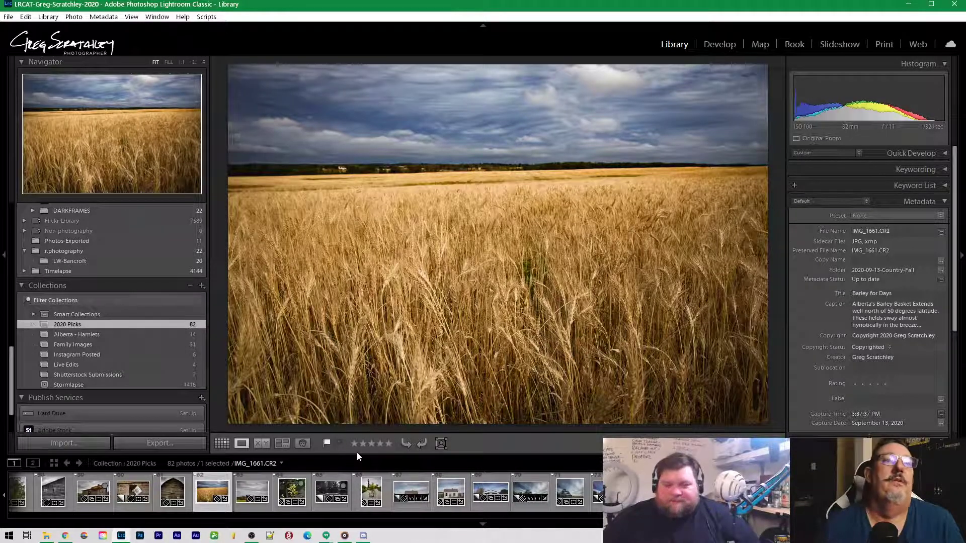
{"action": "left_click", "coordinate": [249, 491]}
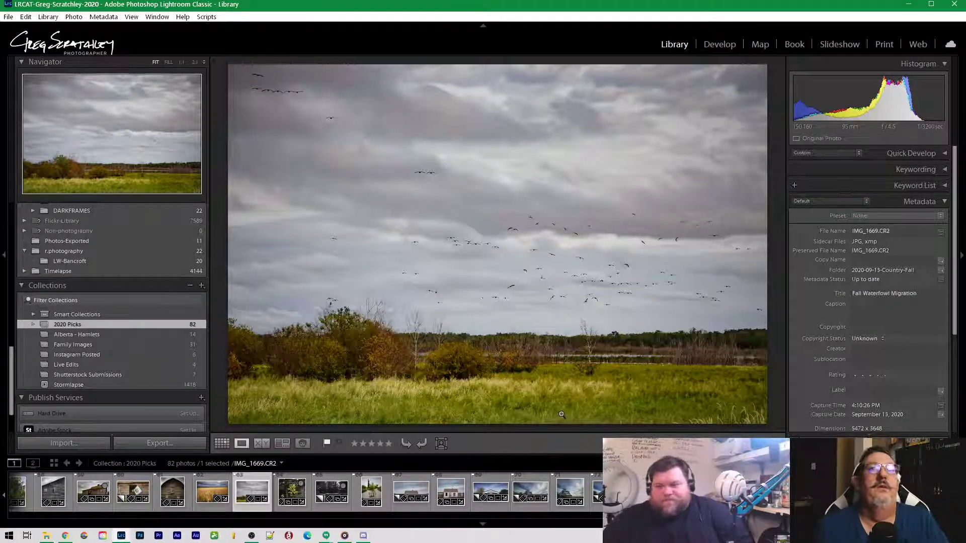
{"action": "scroll", "coordinate": [906, 382], "scroll_direction": "down", "scroll_amount": 3}
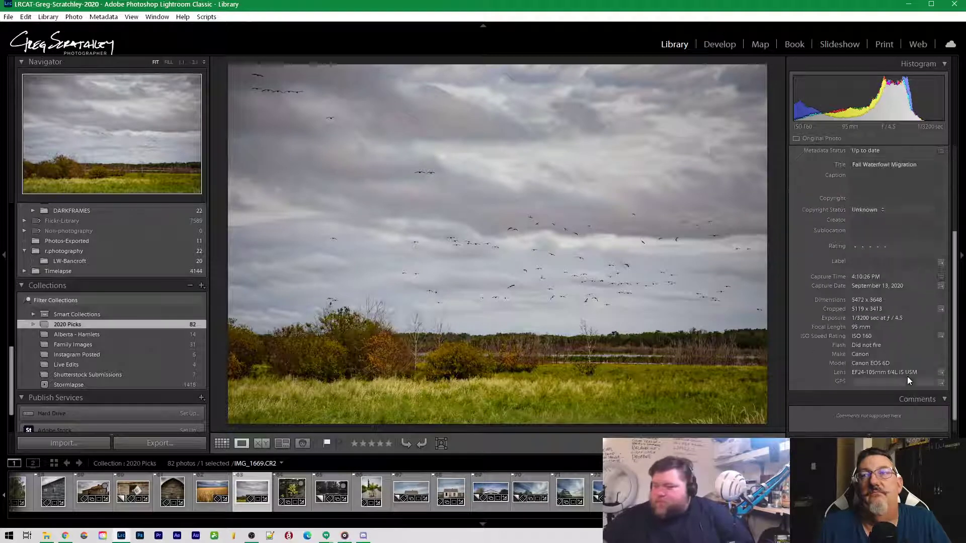
{"action": "scroll", "coordinate": [905, 381], "scroll_direction": "down", "scroll_amount": 1}
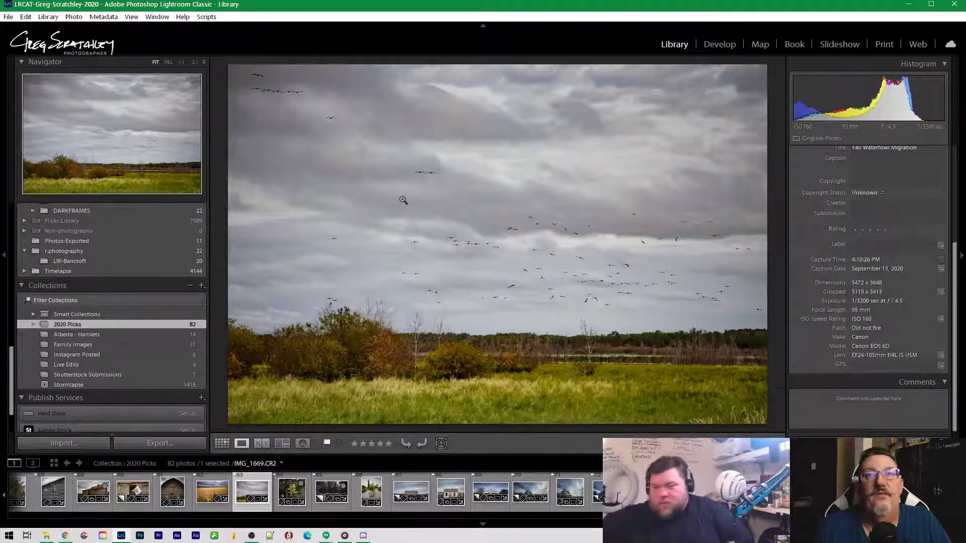
In Develop, calibrate IMG_1669.CR2 with Blue Primary saturation at +52 and Green Primary saturation at +12
{"action": "left_click", "coordinate": [719, 46]}
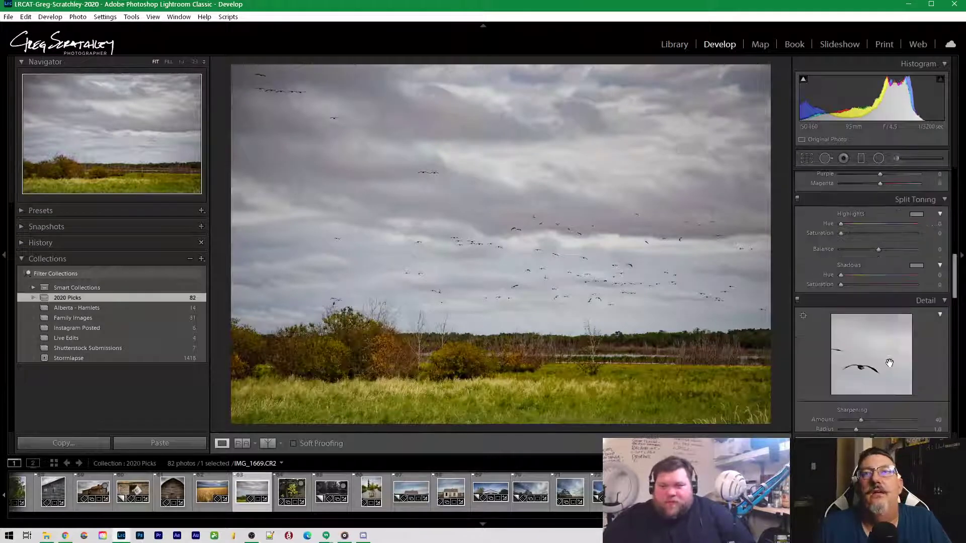
{"action": "scroll", "coordinate": [889, 363], "scroll_direction": "down", "scroll_amount": 10}
{"action": "left_click_drag", "start_coordinate": [875, 422], "coordinate": [897, 418]}
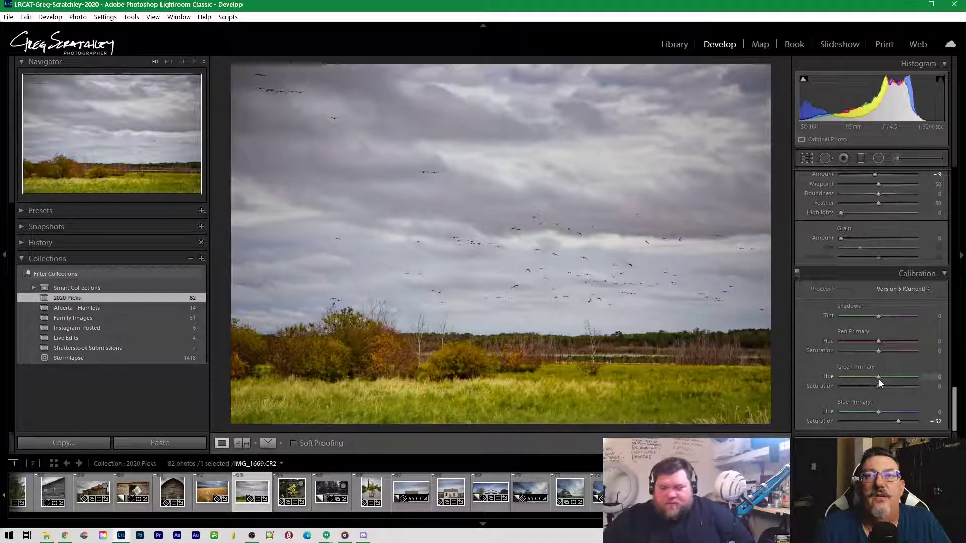
{"action": "mouse_move", "coordinate": [880, 387]}
{"action": "left_mouse_down"}
{"action": "mouse_move", "coordinate": [892, 387]}
{"action": "mouse_move", "coordinate": [883, 387]}
{"action": "left_mouse_up"}
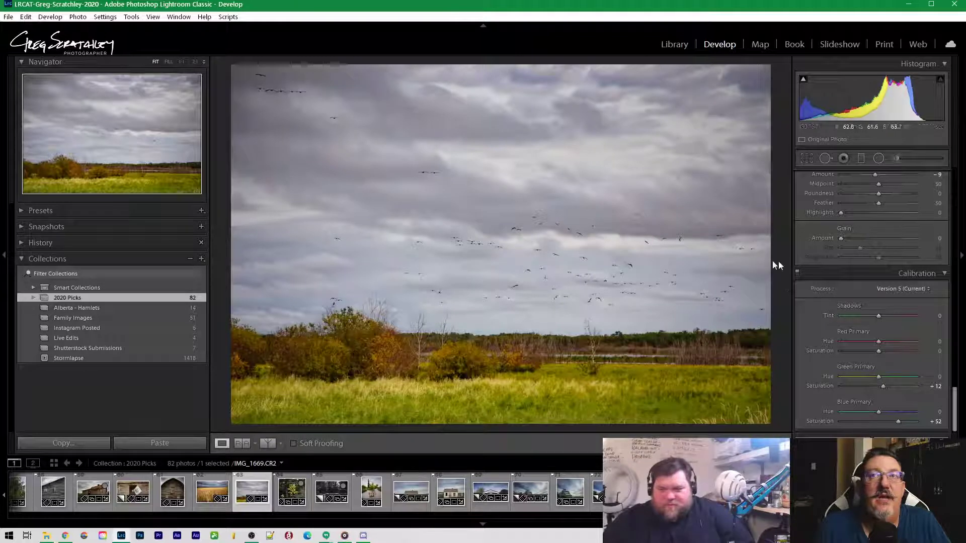
Set the waterfowl photo's Dehaze to +40 and inspect the birds and sky up close
{"action": "scroll", "coordinate": [870, 272], "scroll_direction": "up", "scroll_amount": 15}
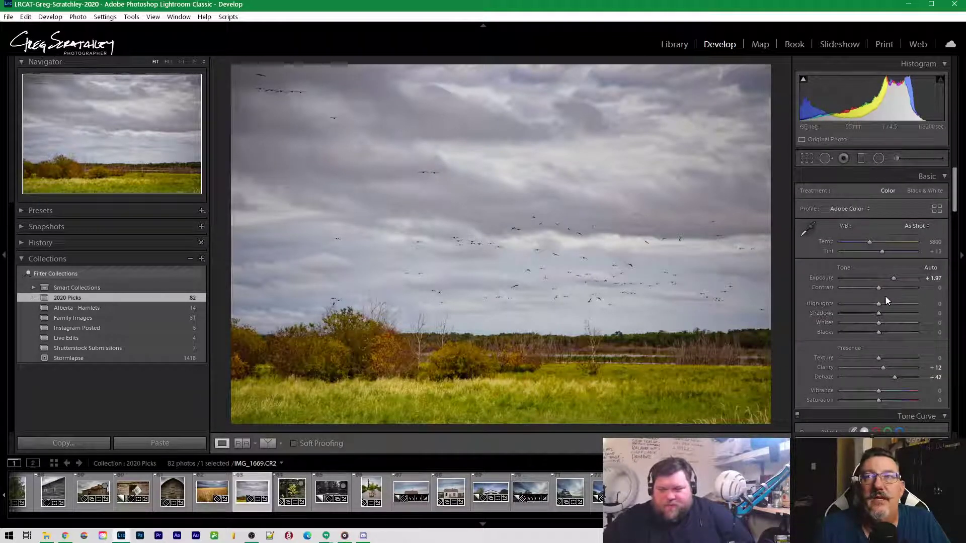
{"action": "mouse_move", "coordinate": [894, 380]}
{"action": "left_mouse_down"}
{"action": "mouse_move", "coordinate": [883, 378]}
{"action": "mouse_move", "coordinate": [892, 375]}
{"action": "left_mouse_up"}
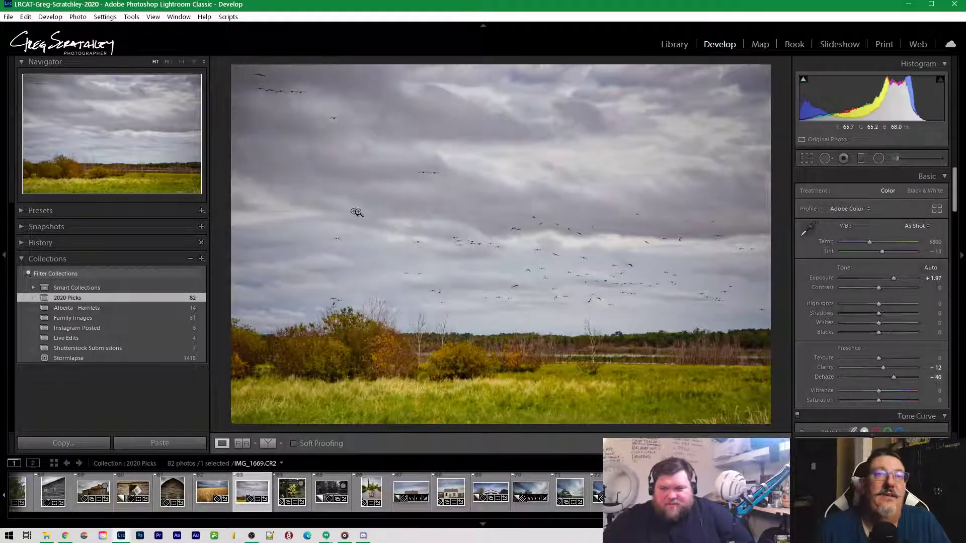
{"action": "left_click", "coordinate": [529, 301]}
{"action": "left_click_drag", "start_coordinate": [635, 249], "coordinate": [357, 209]}
{"action": "left_click_drag", "start_coordinate": [334, 285], "coordinate": [513, 257]}
{"action": "left_click", "coordinate": [484, 287]}
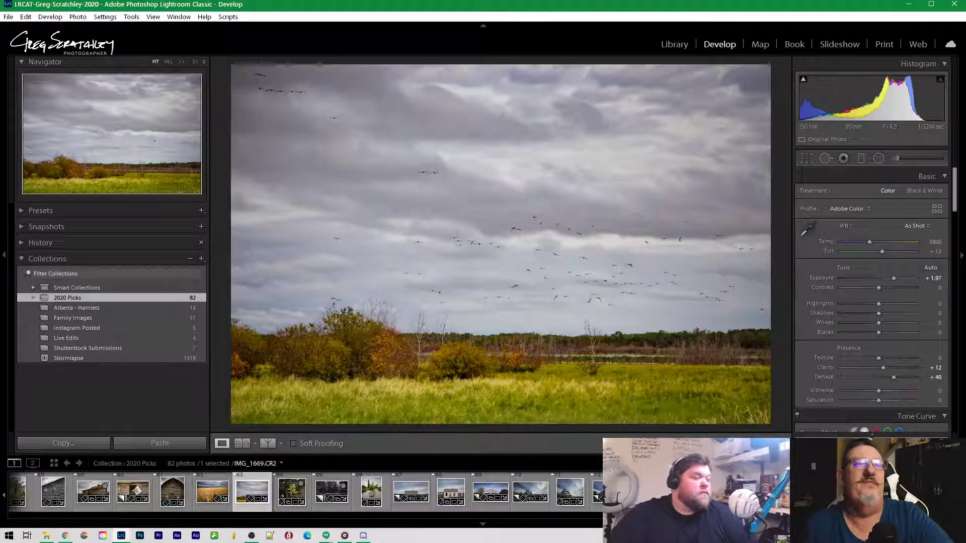
Calibrate the yellow-leaved tree photo IMG_1696.CR2 with Green Primary saturation at +31 and Blue Primary saturation at -5
{"action": "left_click", "coordinate": [292, 491]}
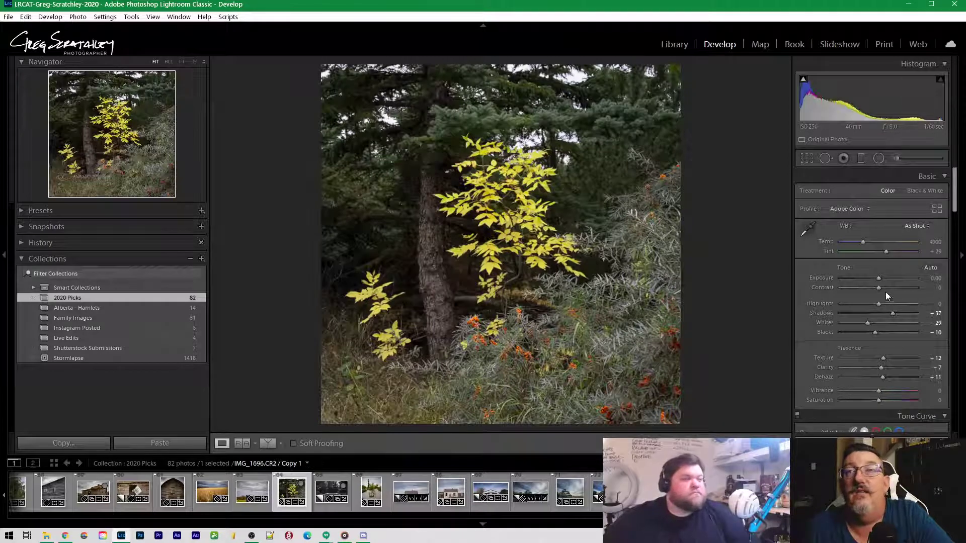
{"action": "scroll", "coordinate": [882, 352], "scroll_direction": "down", "scroll_amount": 10}
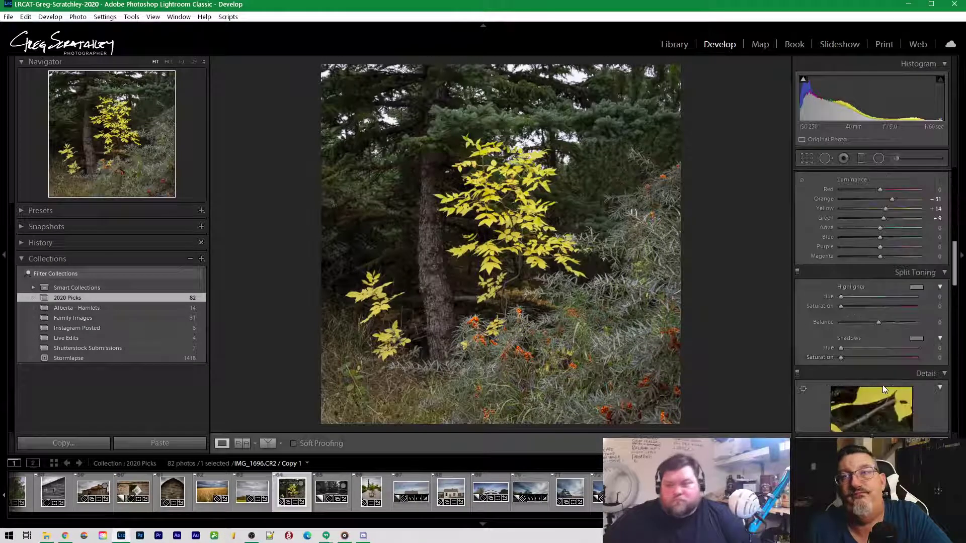
{"action": "scroll", "coordinate": [882, 384], "scroll_direction": "down", "scroll_amount": 6}
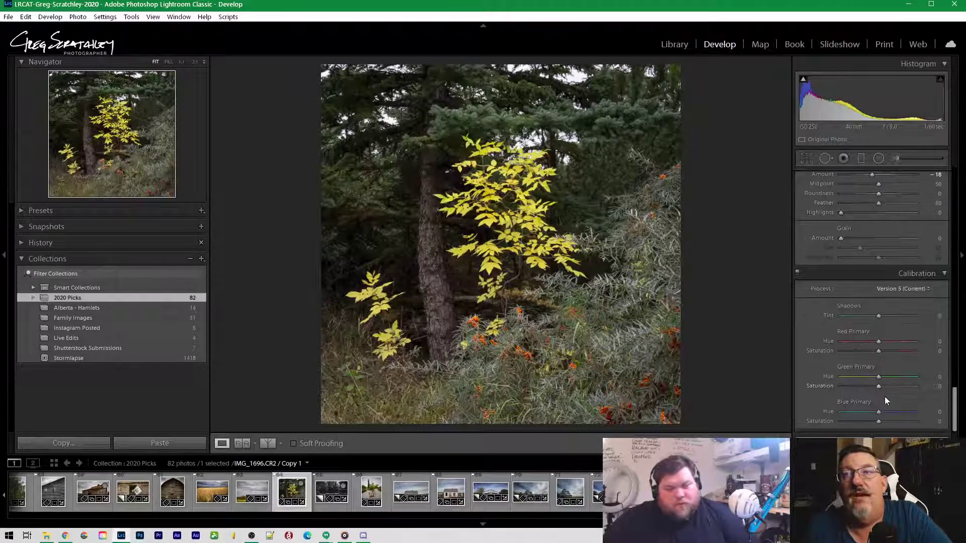
{"action": "left_click", "coordinate": [881, 386]}
{"action": "mouse_move", "coordinate": [880, 386]}
{"action": "left_mouse_down"}
{"action": "mouse_move", "coordinate": [901, 386]}
{"action": "mouse_move", "coordinate": [890, 388]}
{"action": "left_mouse_up"}
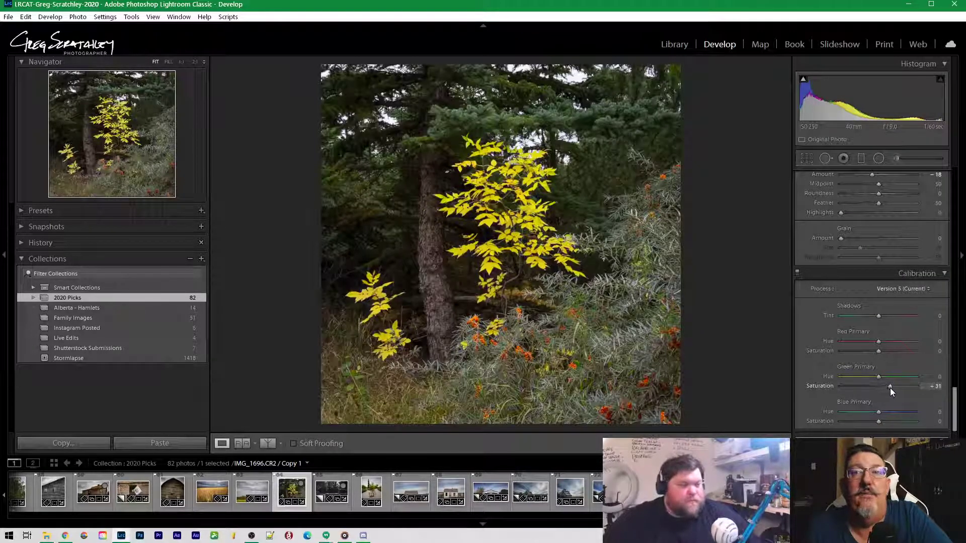
{"action": "mouse_move", "coordinate": [879, 422]}
{"action": "left_mouse_down"}
{"action": "mouse_move", "coordinate": [856, 424]}
{"action": "mouse_move", "coordinate": [877, 422]}
{"action": "left_mouse_up"}
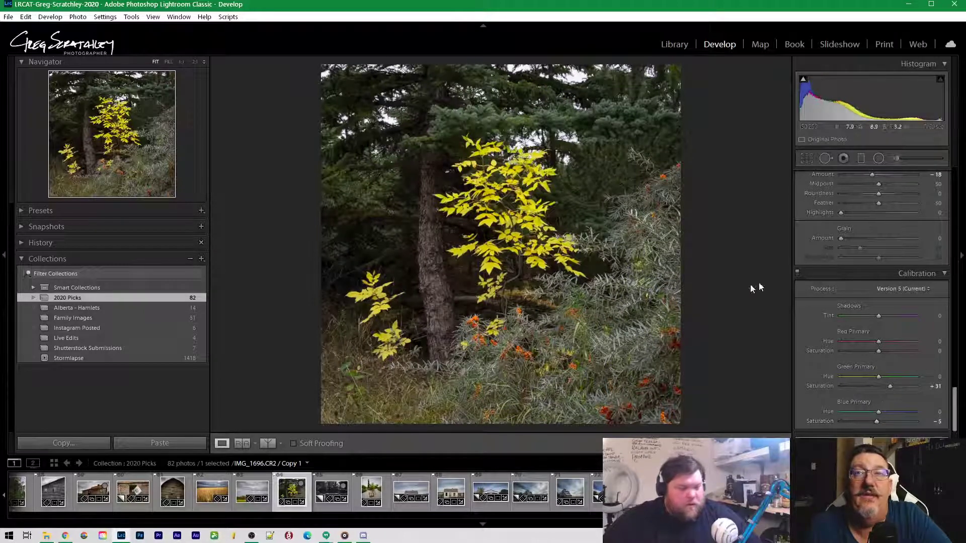
Activate targeted adjustment for HSL Saturation, try desaturating the spruce foliage in IMG_1696.CR2, and undo the last saturation change
{"action": "scroll", "coordinate": [905, 325], "scroll_direction": "up", "scroll_amount": 3}
{"action": "scroll", "coordinate": [901, 330], "scroll_direction": "up", "scroll_amount": 5}
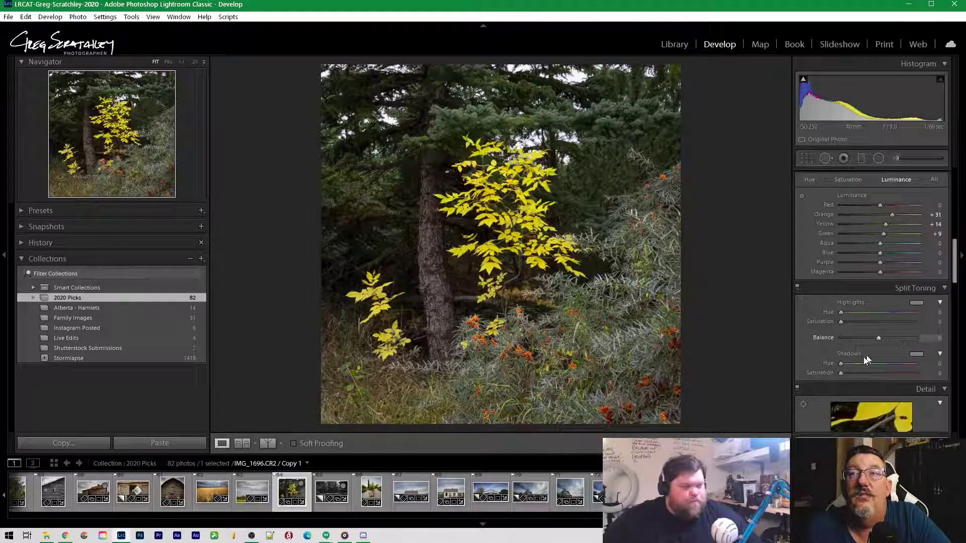
{"action": "scroll", "coordinate": [804, 402], "scroll_direction": "down", "scroll_amount": 1}
{"action": "scroll", "coordinate": [805, 358], "scroll_direction": "up", "scroll_amount": 5}
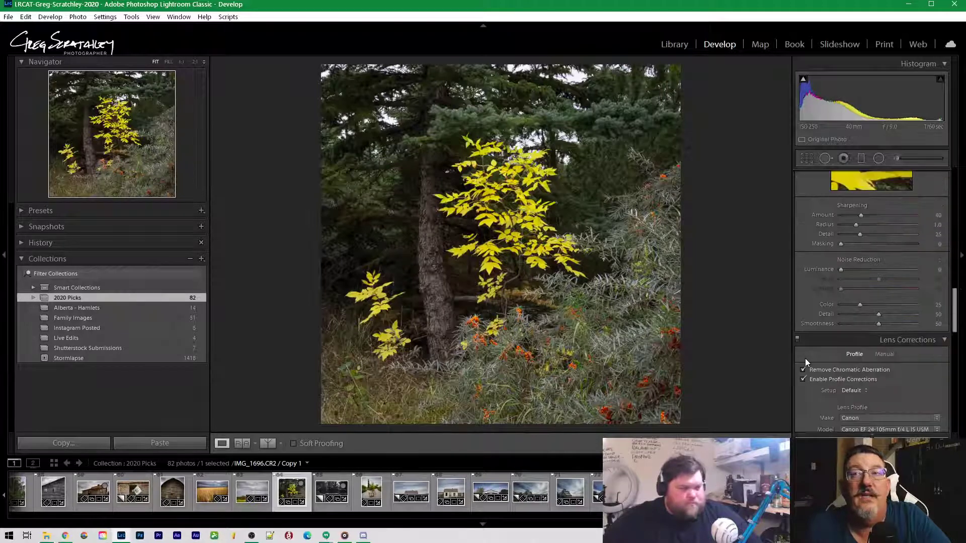
{"action": "scroll", "coordinate": [810, 353], "scroll_direction": "up", "scroll_amount": 2}
{"action": "scroll", "coordinate": [810, 352], "scroll_direction": "down", "scroll_amount": 2}
{"action": "left_click", "coordinate": [803, 343]}
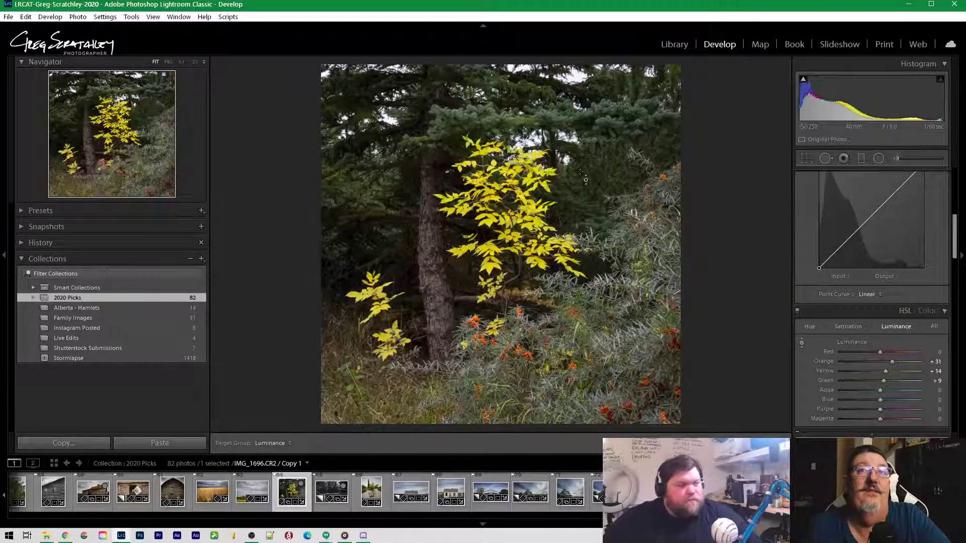
{"action": "left_click", "coordinate": [847, 327]}
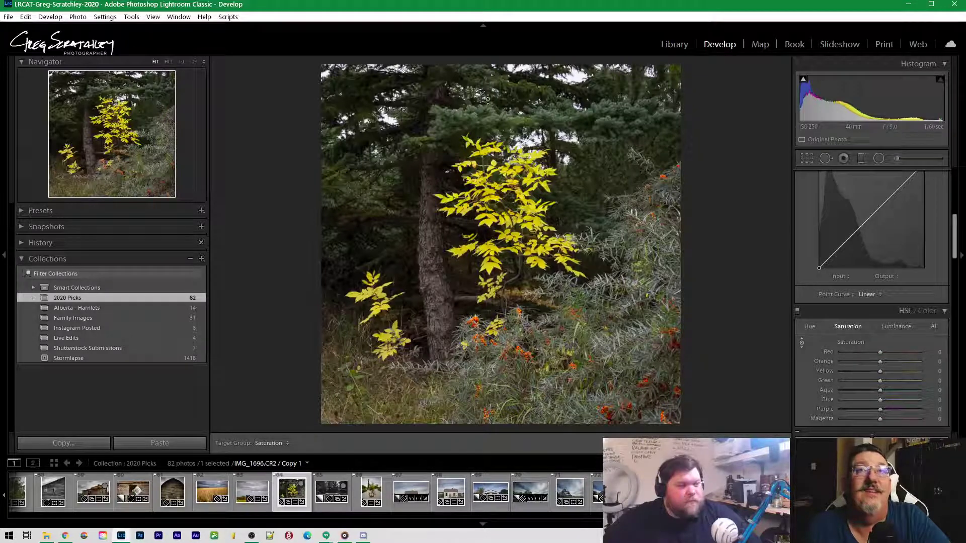
{"action": "mouse_move", "coordinate": [443, 131]}
{"action": "left_mouse_down"}
{"action": "mouse_move", "coordinate": [444, 91]}
{"action": "mouse_move", "coordinate": [444, 141]}
{"action": "left_mouse_up"}
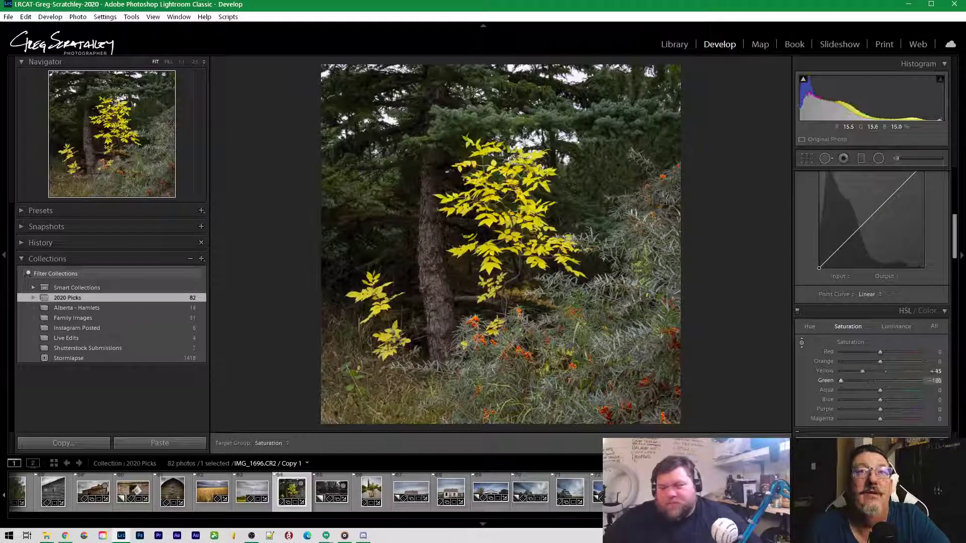
{"action": "key", "text": "ctrl+z"}
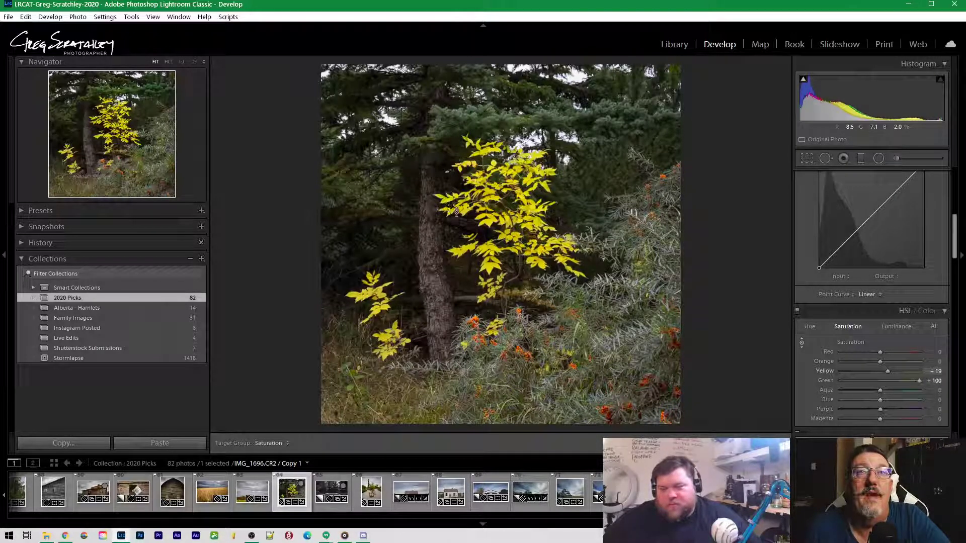
Sample the foliage with targeted adjustment to set Yellow saturation to +57, Green to -63 and Aqua to -7, and exit the tool
{"action": "left_click_drag", "start_coordinate": [449, 211], "coordinate": [450, 198]}
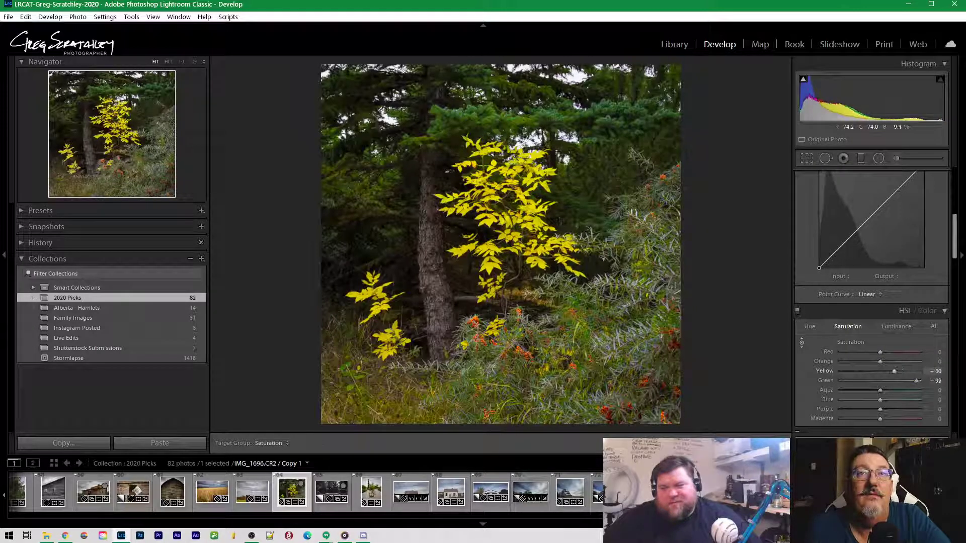
{"action": "mouse_move", "coordinate": [449, 212]}
{"action": "left_mouse_down"}
{"action": "mouse_move", "coordinate": [449, 251]}
{"action": "mouse_move", "coordinate": [449, 199]}
{"action": "mouse_move", "coordinate": [450, 210]}
{"action": "left_mouse_up"}
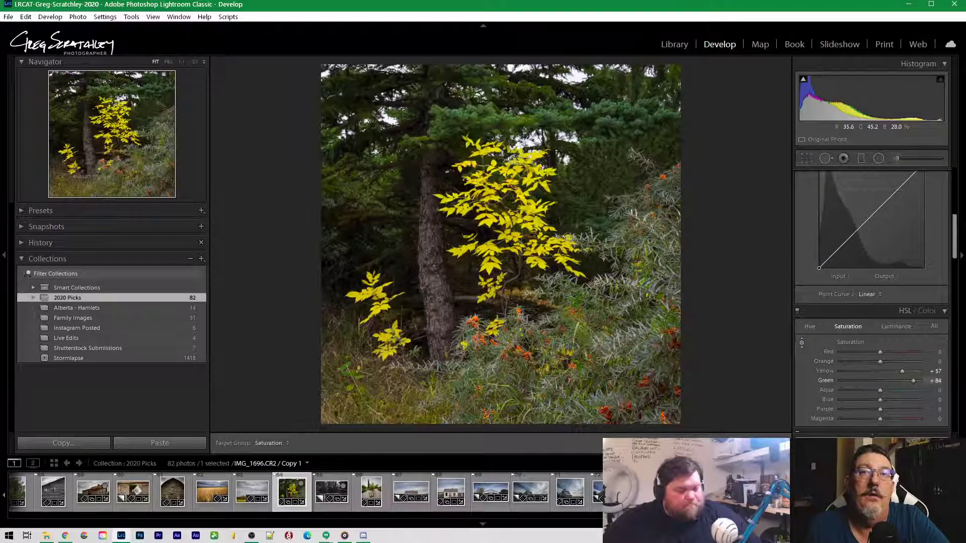
{"action": "left_click_drag", "start_coordinate": [496, 390], "coordinate": [495, 409]}
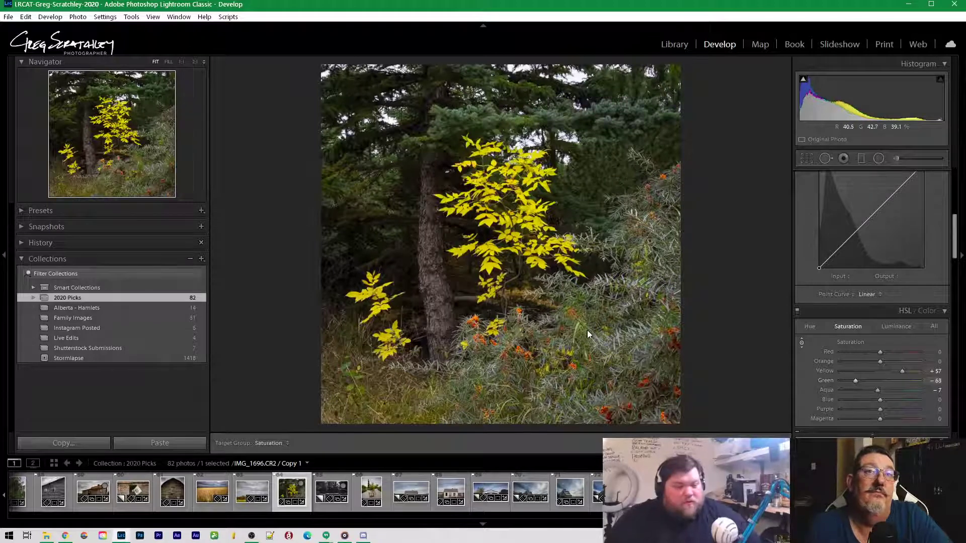
{"action": "key", "text": "Escape"}
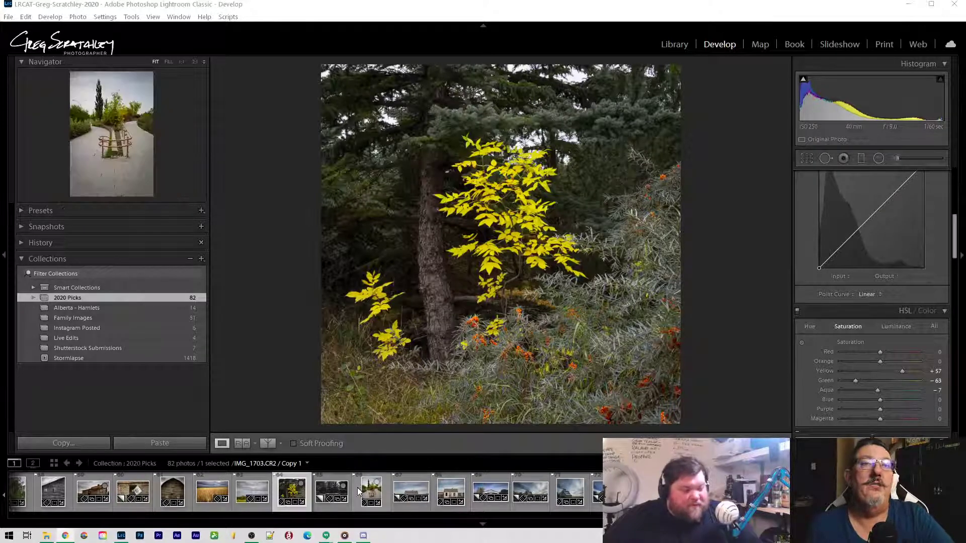
View the black-and-white park bench and forked walkway photos, and look through the other thumbnails in 2020 Picks
{"action": "left_click", "coordinate": [332, 492]}
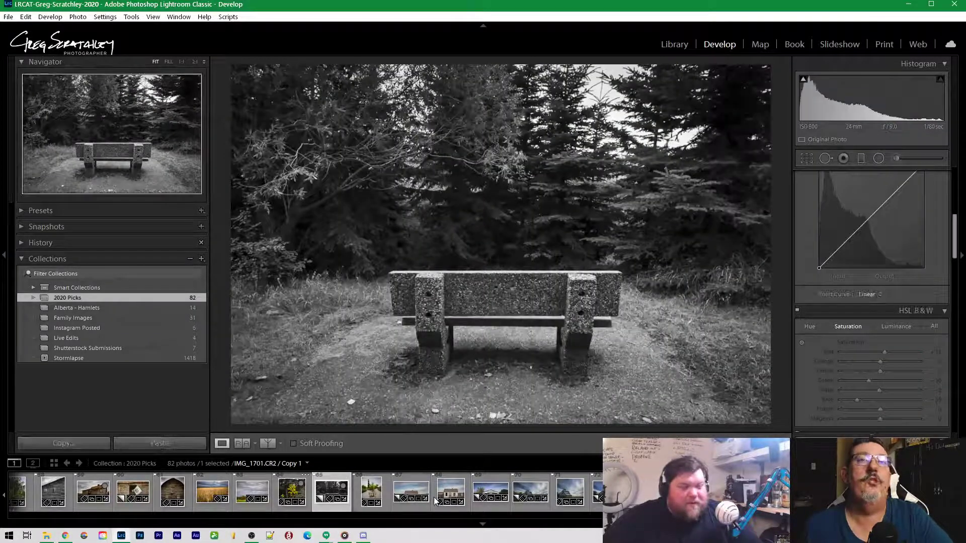
{"action": "left_click", "coordinate": [376, 495]}
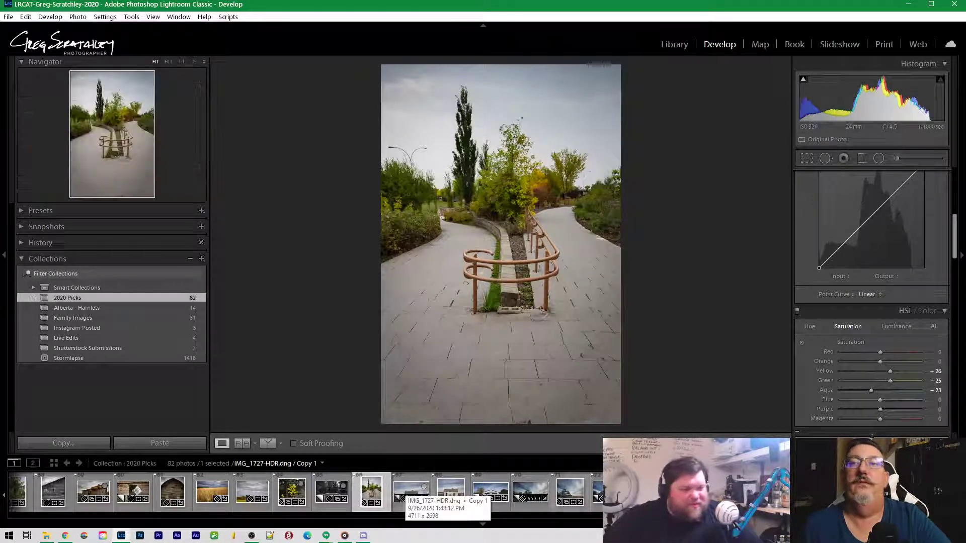
{"action": "scroll", "coordinate": [406, 487], "scroll_direction": "down", "scroll_amount": 2}
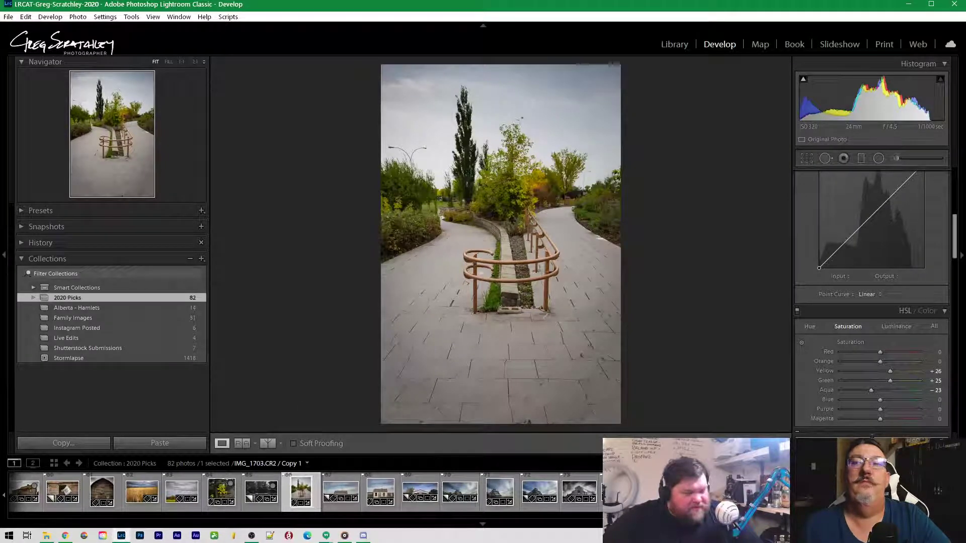
{"action": "key", "text": "alt+Tab"}
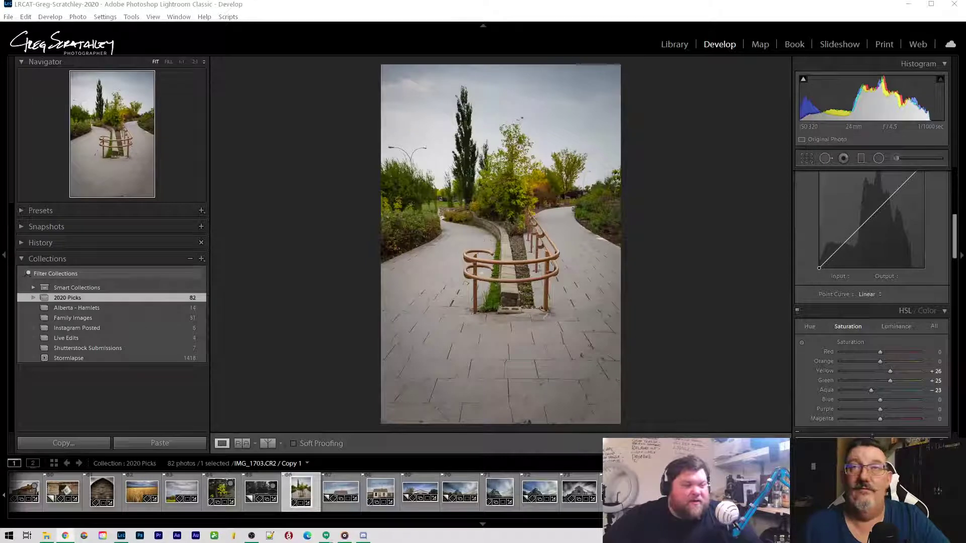
{"action": "left_click_drag", "start_coordinate": [965, 59], "coordinate": [965, 96]}
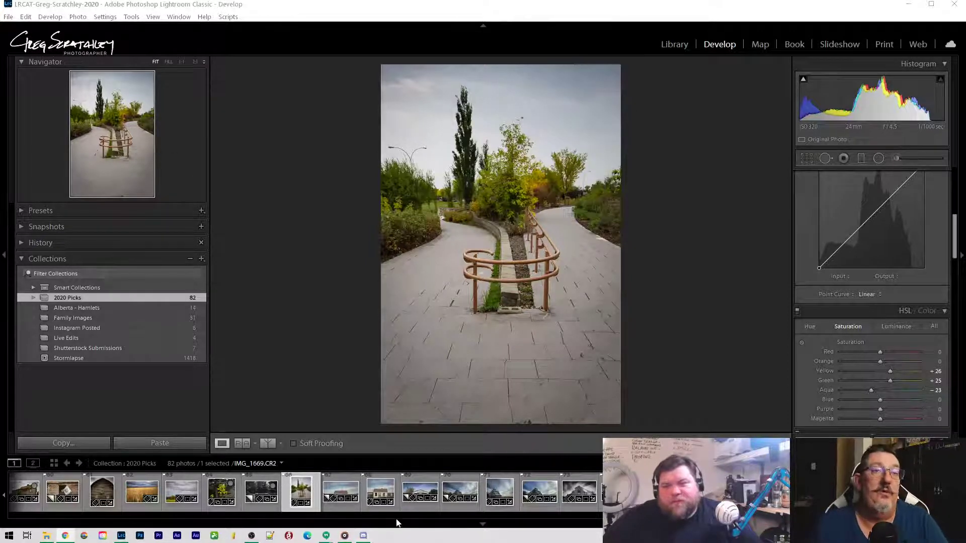
{"action": "scroll", "coordinate": [352, 491], "scroll_direction": "up", "scroll_amount": 10}
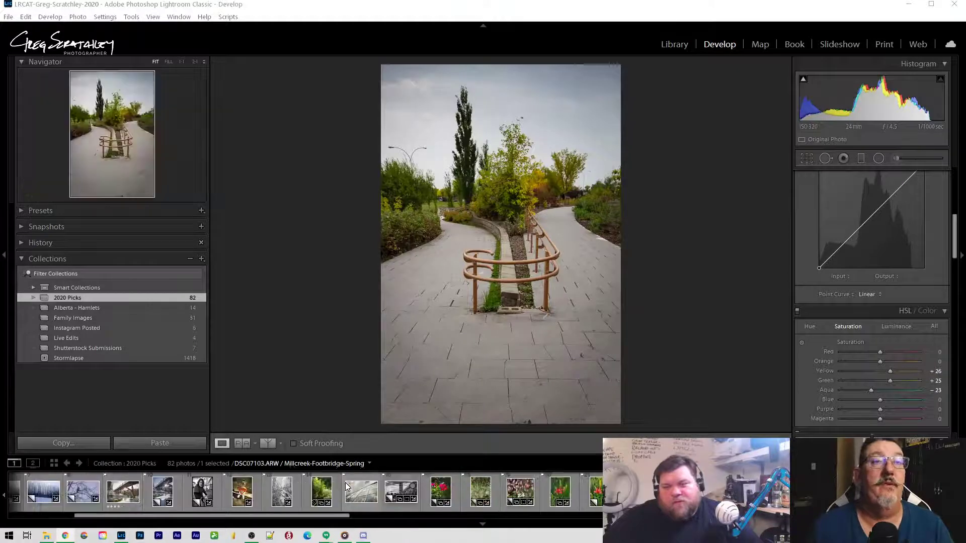
{"action": "scroll", "coordinate": [282, 490], "scroll_direction": "down", "scroll_amount": 10}
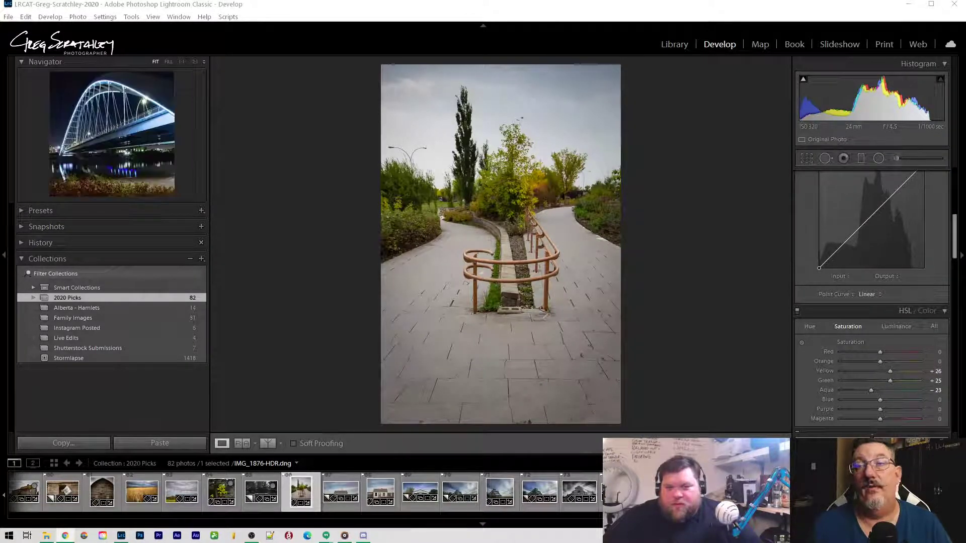
View the autumn creek photo with leaf-covered rocks and the black-and-white photo of the old two-storey building
{"action": "left_click", "coordinate": [659, 491]}
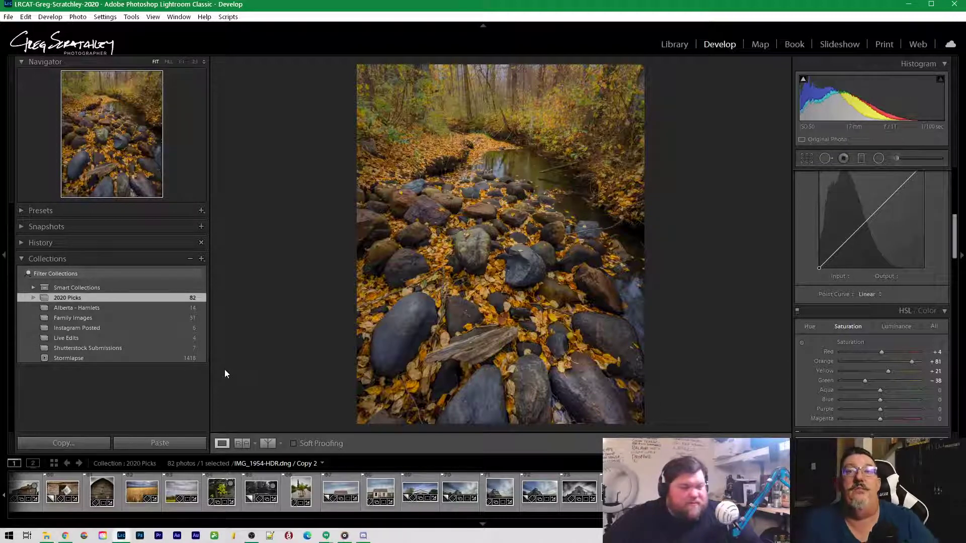
{"action": "key", "text": "Right"}
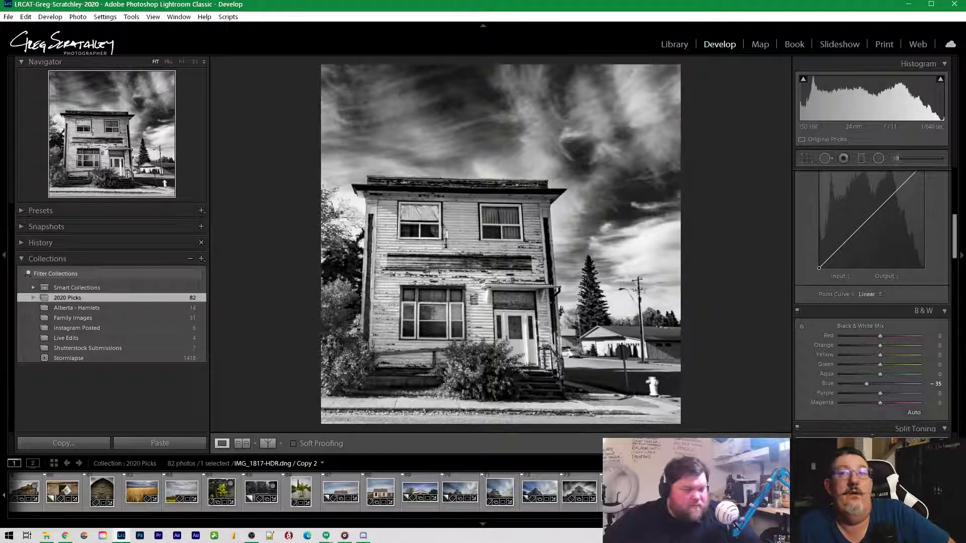
{"action": "key", "text": "Right"}
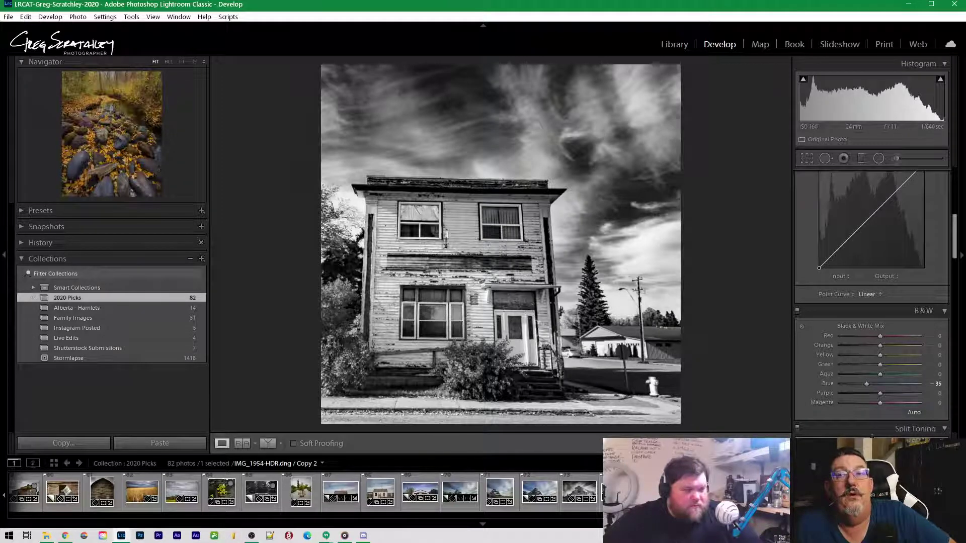
{"action": "key", "text": "Right"}
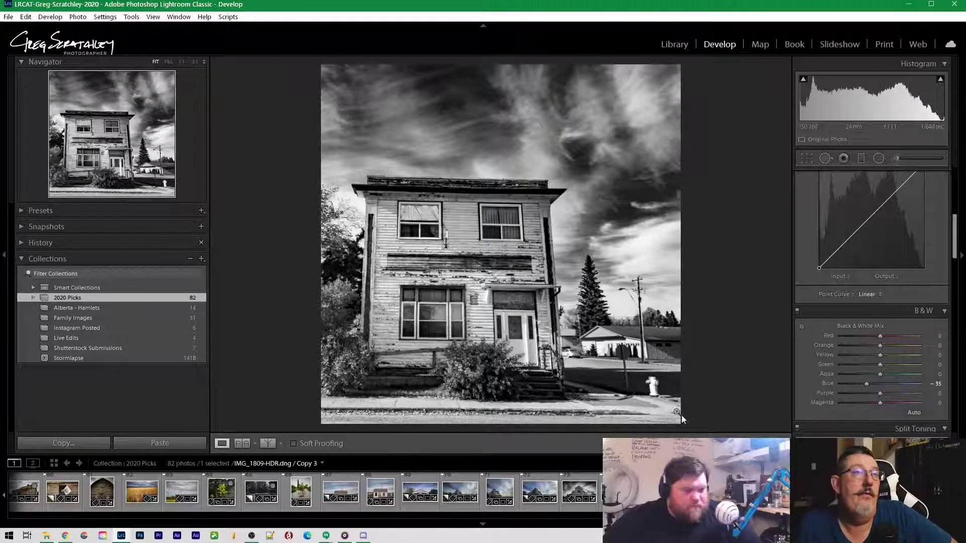